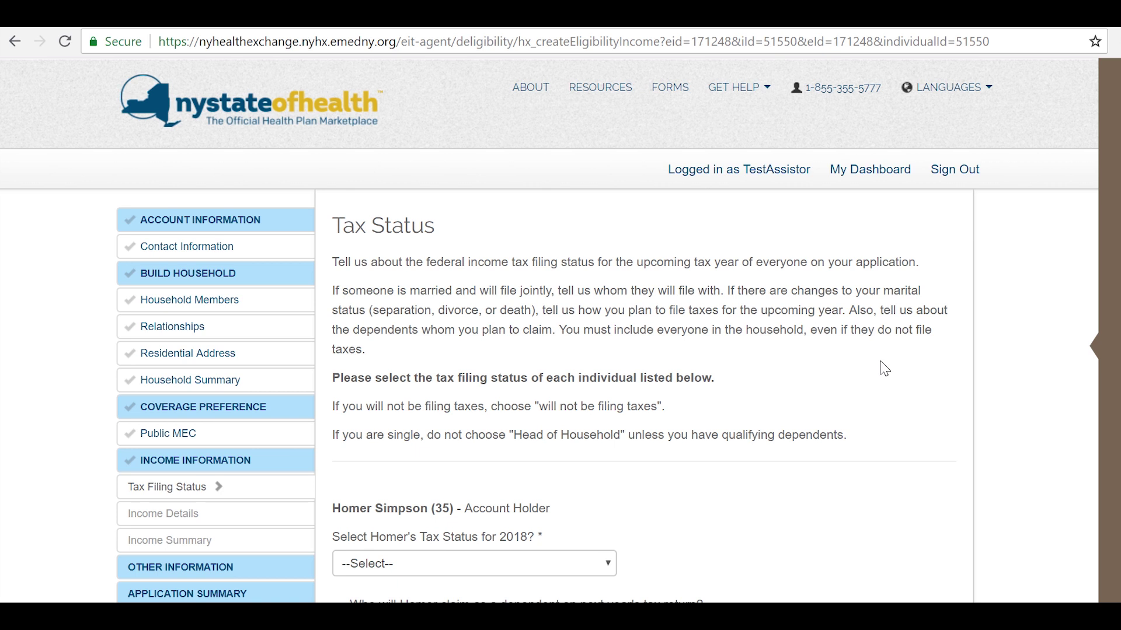
Review the Tax Status page's instructions and the 2018 filing status and dependent questions for the household members
{"action": "scroll", "coordinate": [881, 368], "scroll_direction": "down", "scroll_amount": 1}
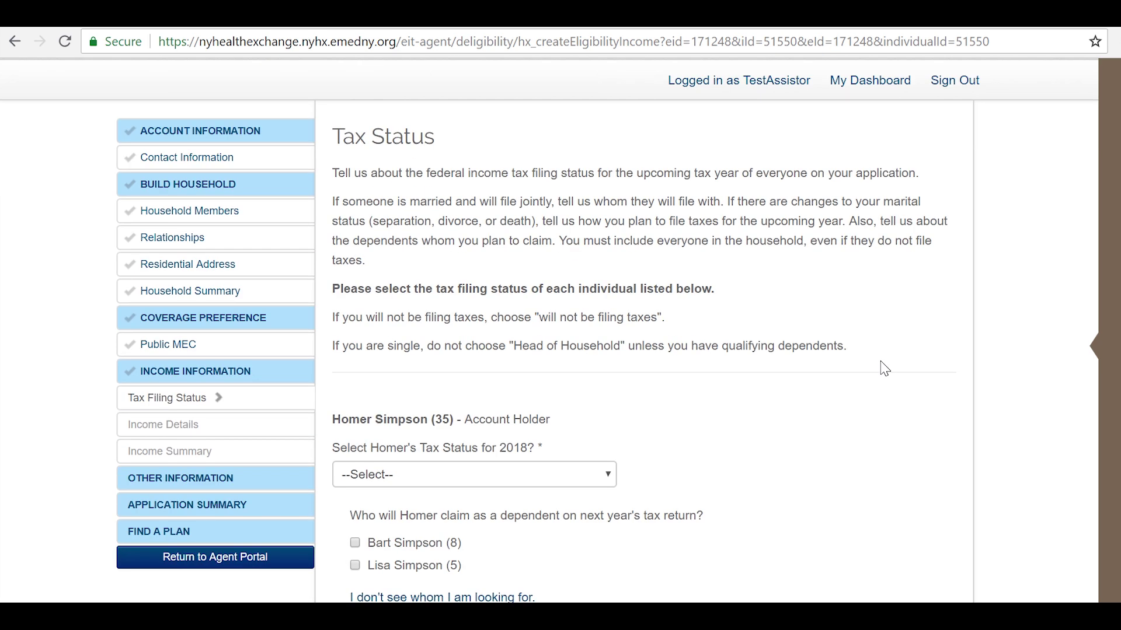
{"action": "scroll", "coordinate": [884, 369], "scroll_direction": "down", "scroll_amount": 2}
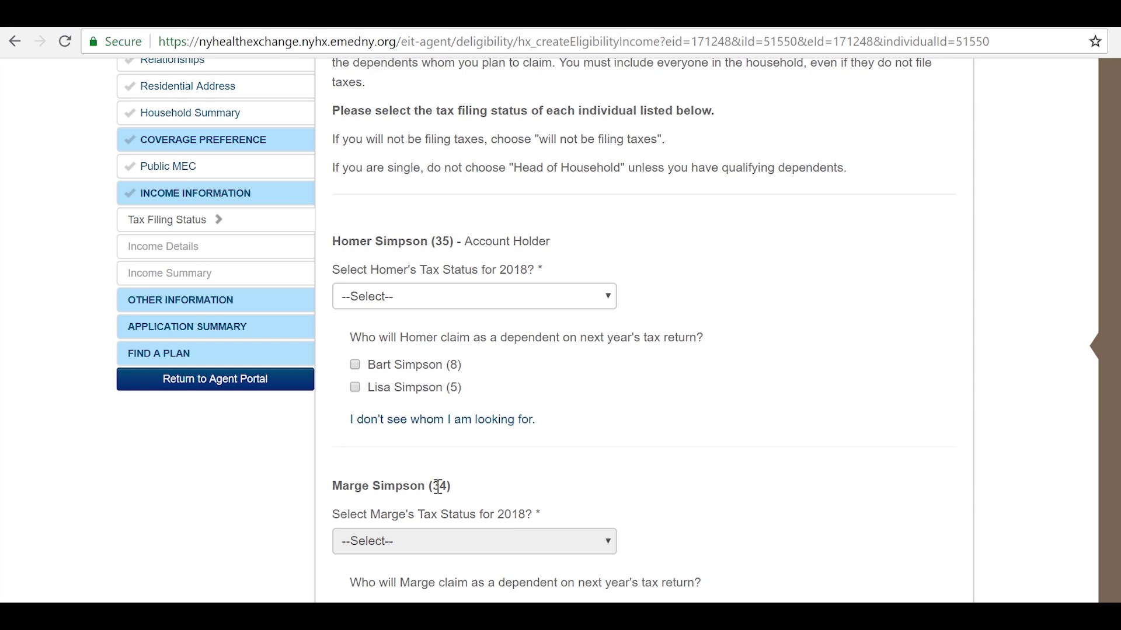
{"action": "scroll", "coordinate": [409, 490], "scroll_direction": "down", "scroll_amount": 3}
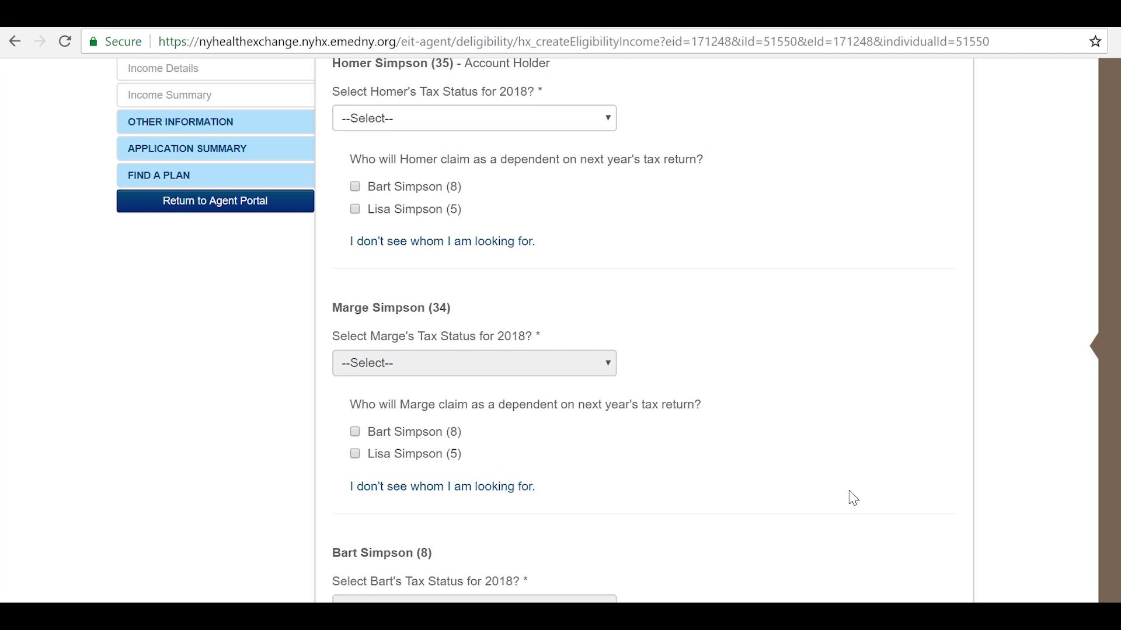
{"action": "scroll", "coordinate": [844, 476], "scroll_direction": "up", "scroll_amount": 2}
{"action": "scroll", "coordinate": [845, 475], "scroll_direction": "up", "scroll_amount": 2}
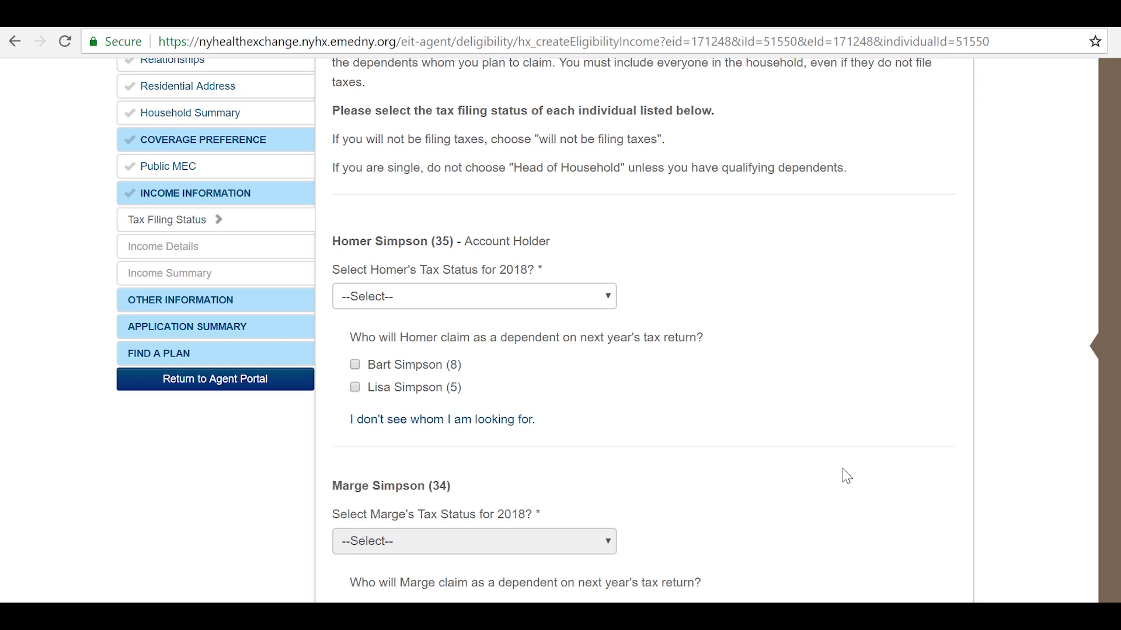
{"action": "scroll", "coordinate": [846, 476], "scroll_direction": "up", "scroll_amount": 3}
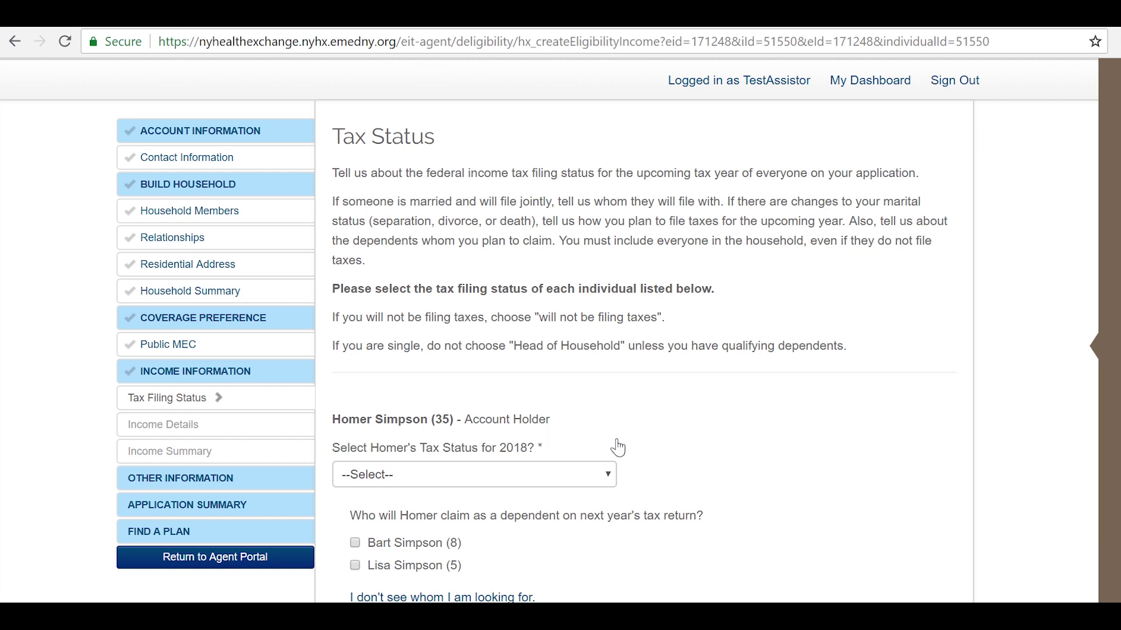
Set the account holder's 2018 tax status to Head of Household (with qualifying individual) and read the qualification help
{"action": "scroll", "coordinate": [618, 448], "scroll_direction": "down", "scroll_amount": 2}
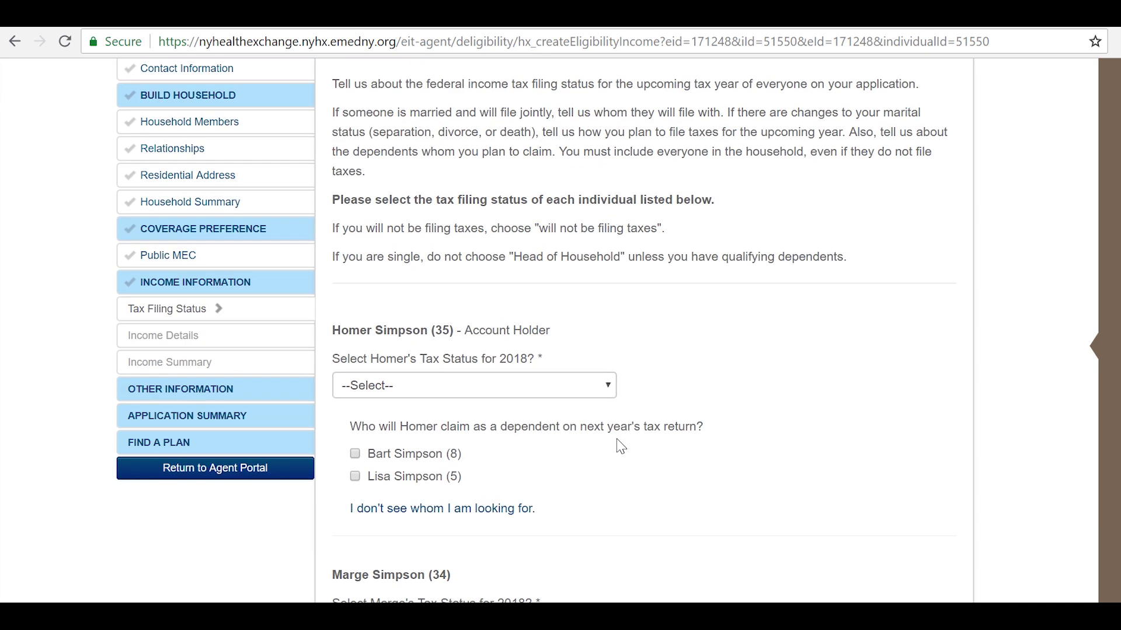
{"action": "left_click", "coordinate": [464, 387]}
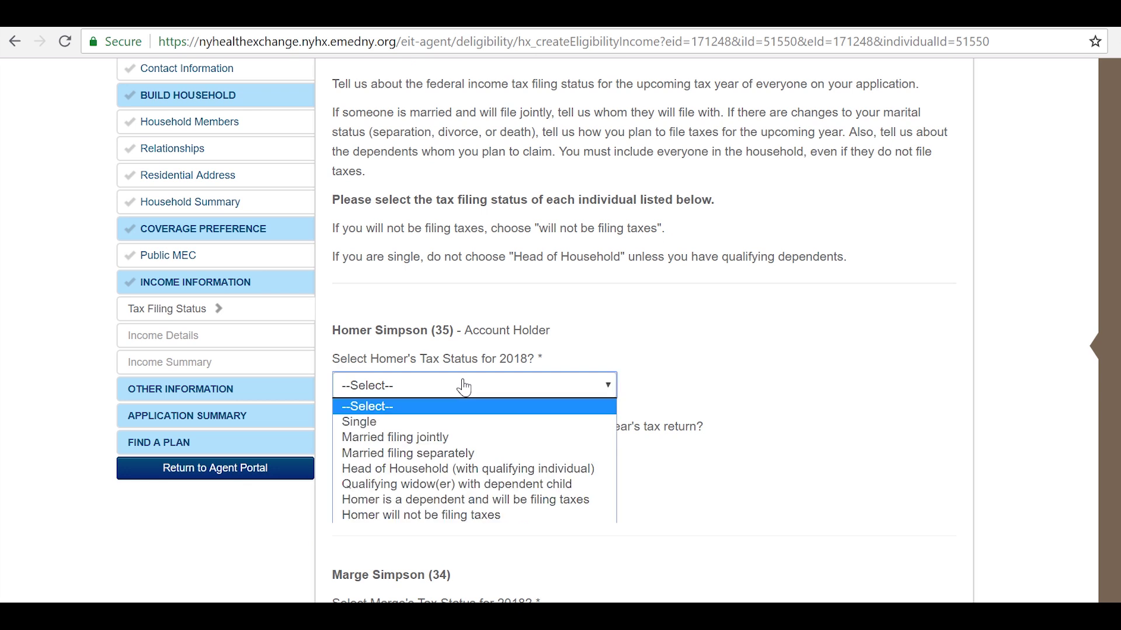
{"action": "left_click", "coordinate": [463, 471]}
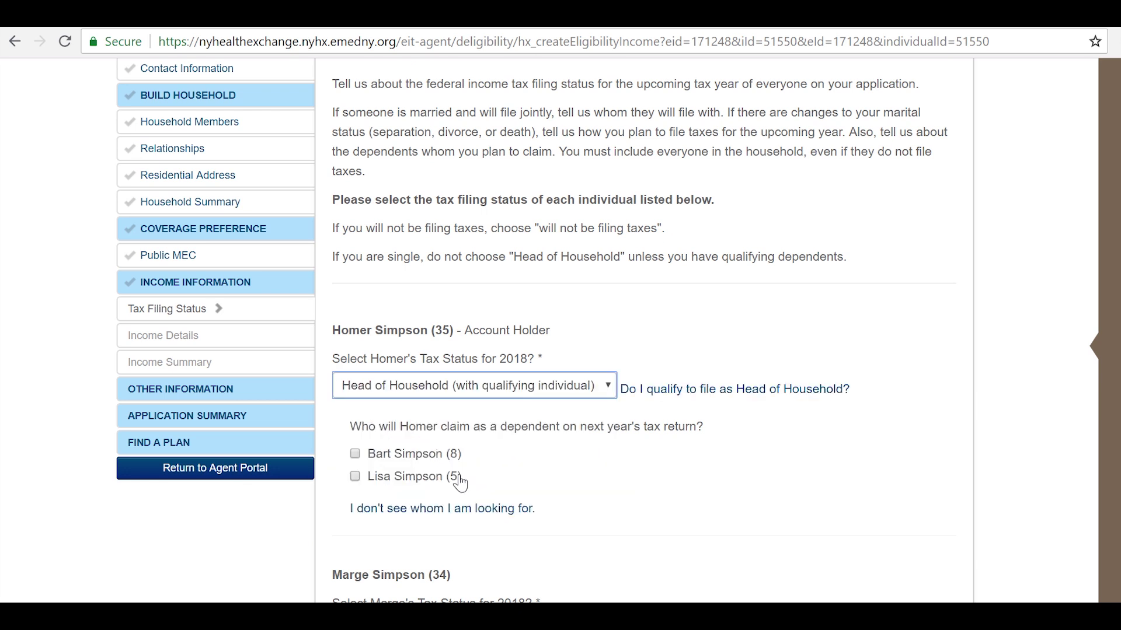
{"action": "left_click", "coordinate": [711, 394]}
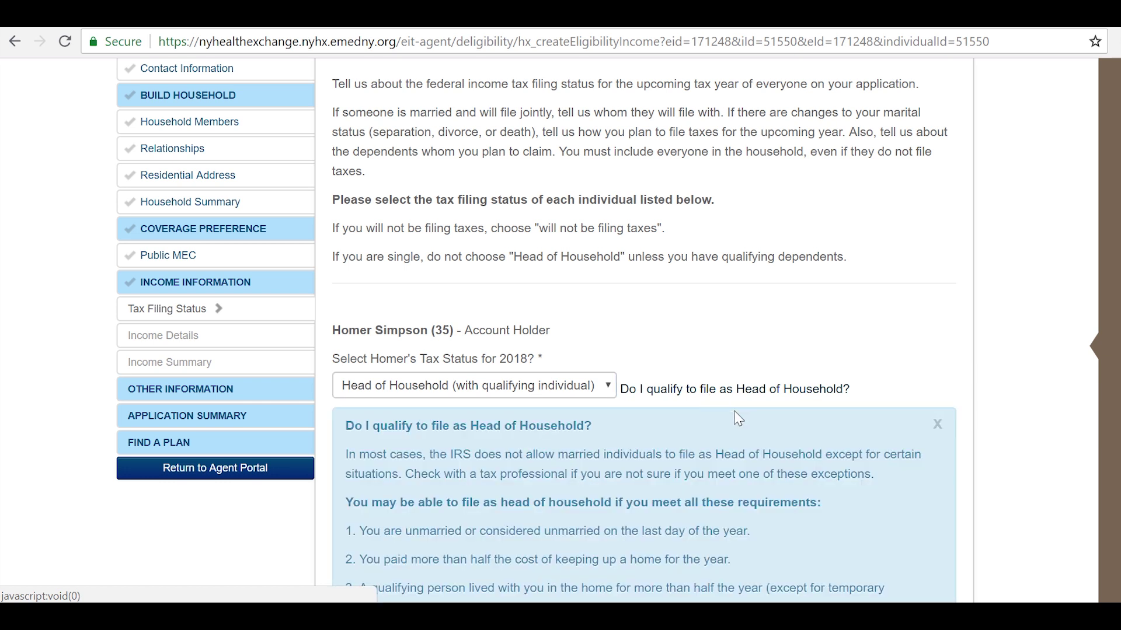
{"action": "scroll", "coordinate": [738, 418], "scroll_direction": "down", "scroll_amount": 3}
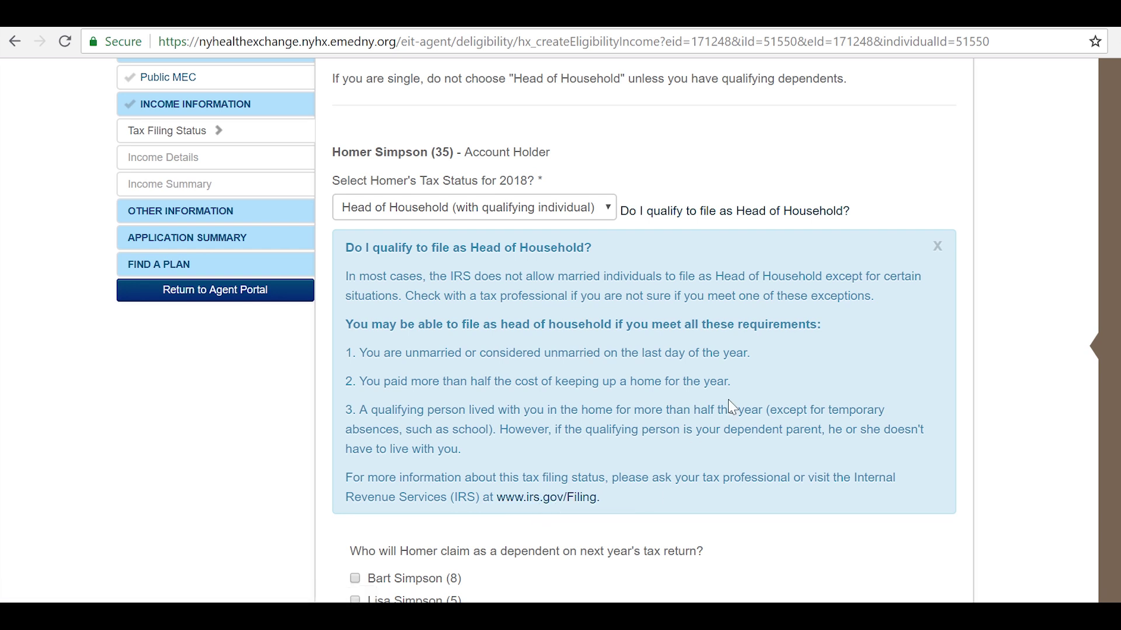
{"action": "left_click", "coordinate": [938, 248]}
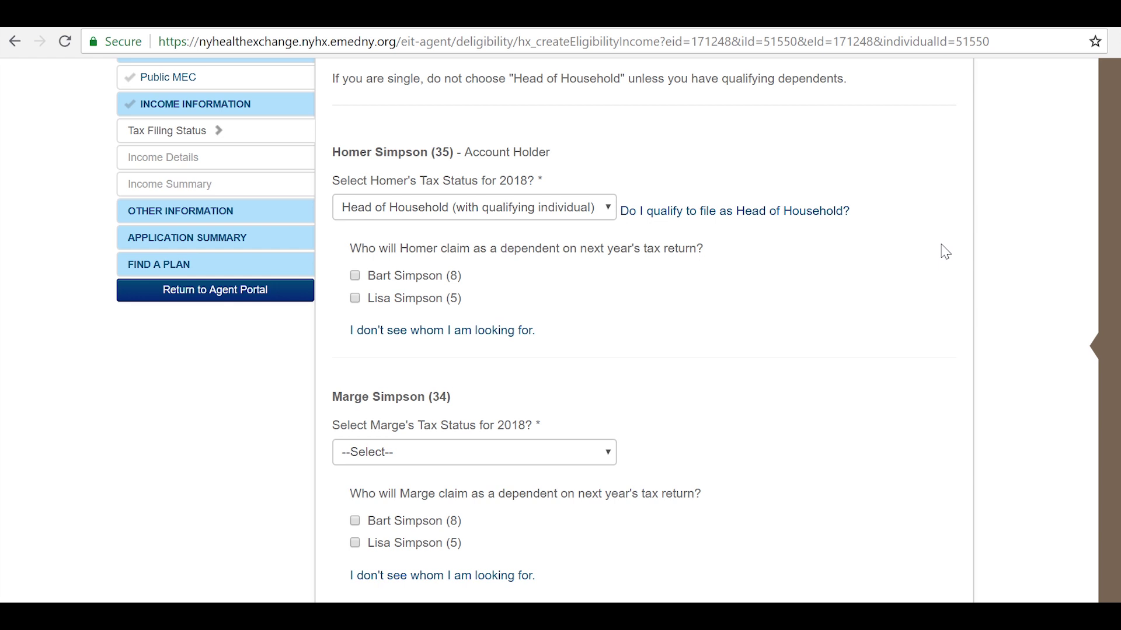
Set the 2018 tax status of both the account holder and the spouse to Married filing separately
{"action": "left_click", "coordinate": [471, 209]}
{"action": "left_click", "coordinate": [442, 275]}
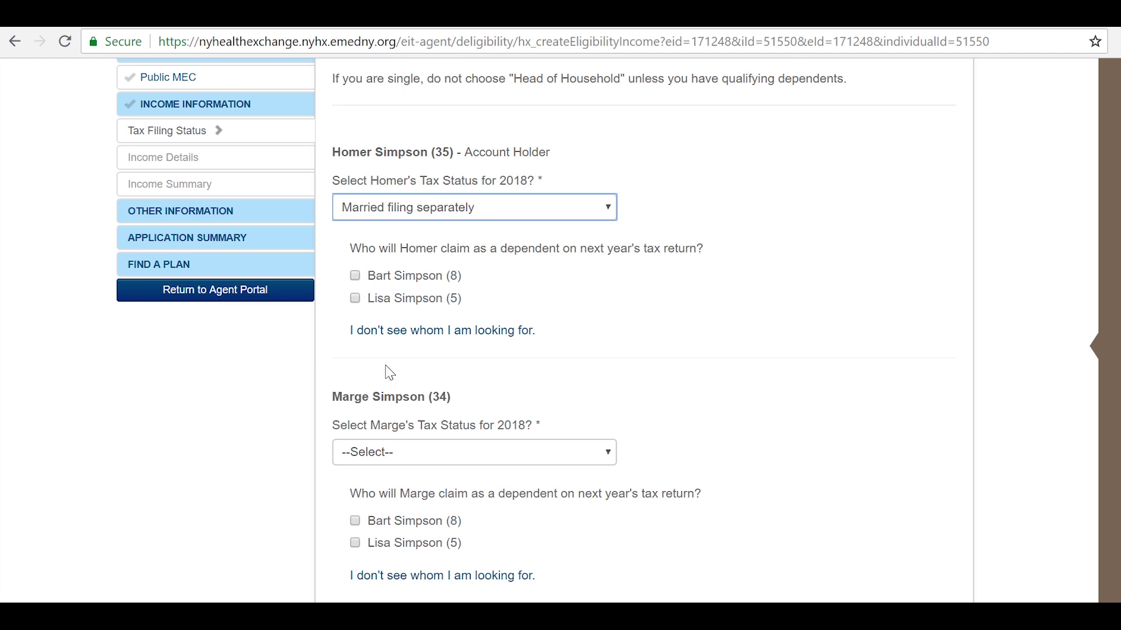
{"action": "left_click", "coordinate": [403, 459]}
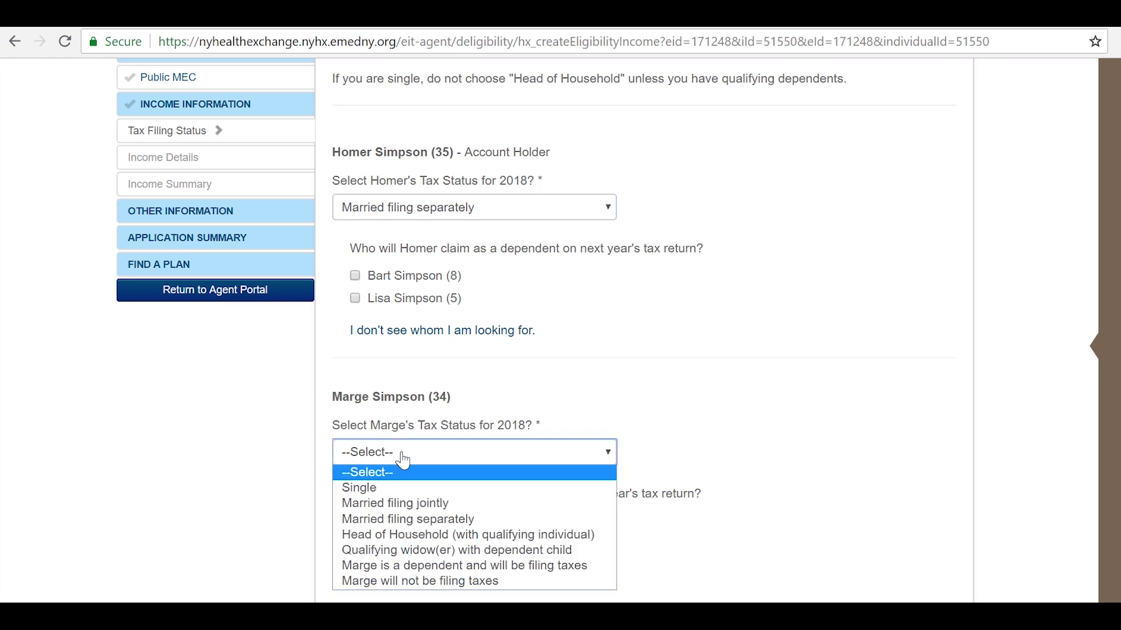
{"action": "left_click", "coordinate": [399, 519]}
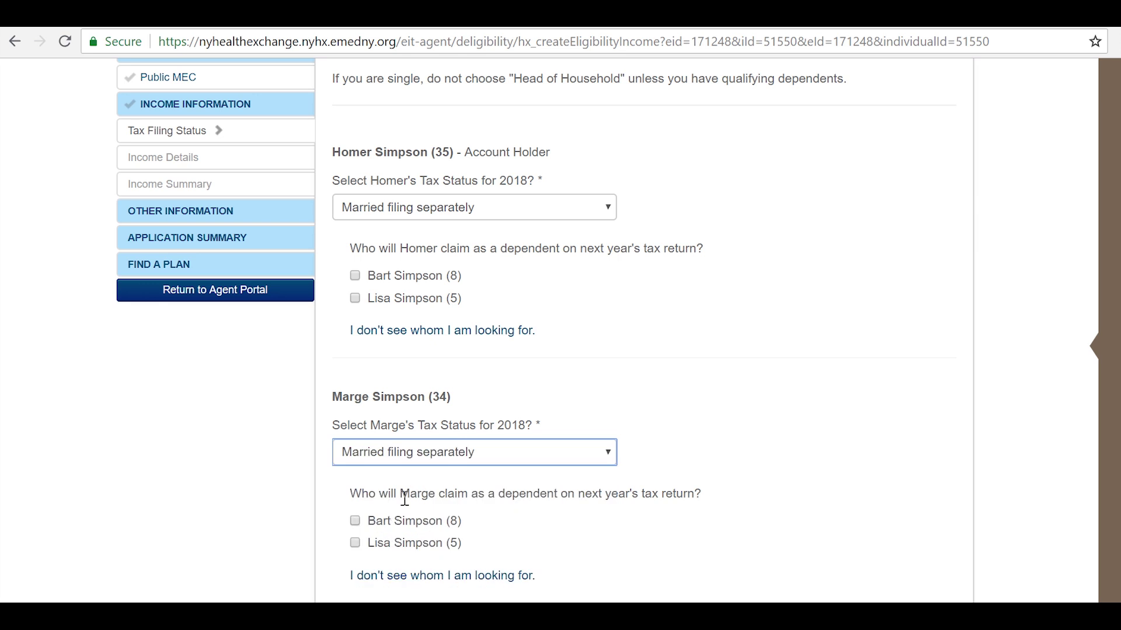
Mark the 8-year-old child as a dependent on the account holder's separate tax return
{"action": "scroll", "coordinate": [472, 496], "scroll_direction": "down", "scroll_amount": 1}
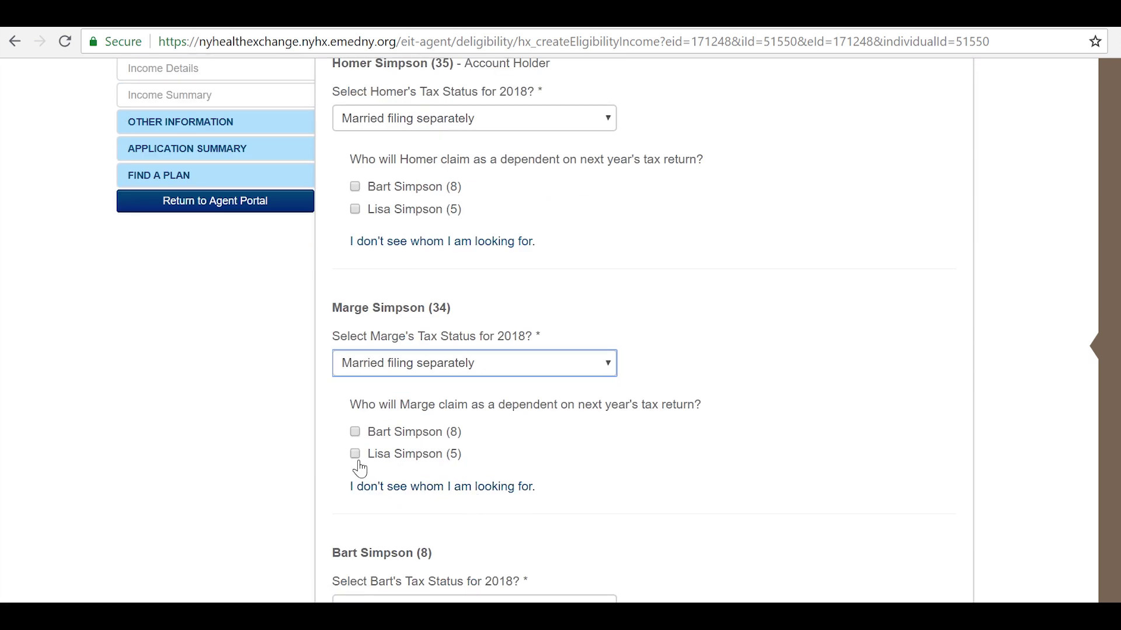
{"action": "left_click", "coordinate": [354, 187]}
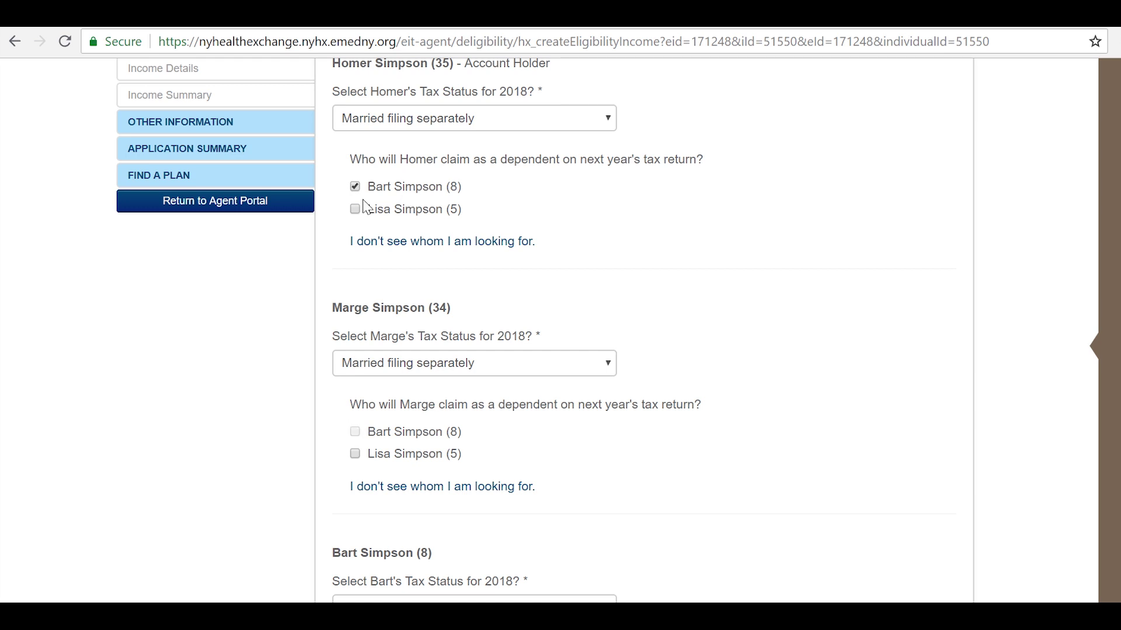
{"action": "left_click", "coordinate": [355, 186]}
Set the account holder's 2018 tax status to Married filing jointly, keeping the spouse as the joint filer
{"action": "left_click", "coordinate": [504, 124]}
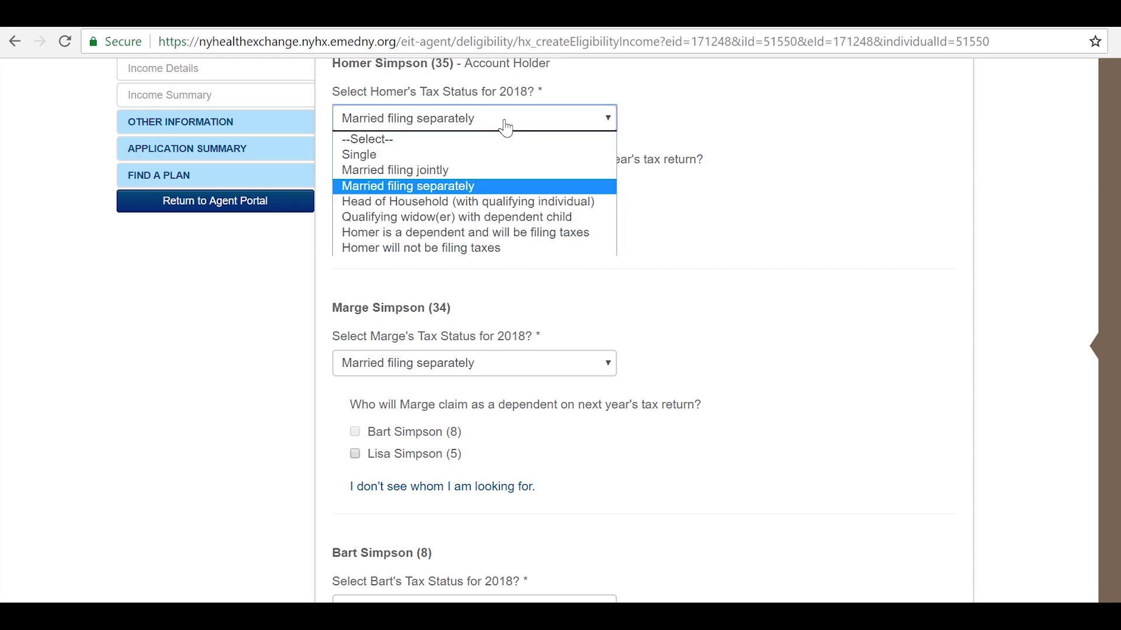
{"action": "left_click", "coordinate": [473, 170]}
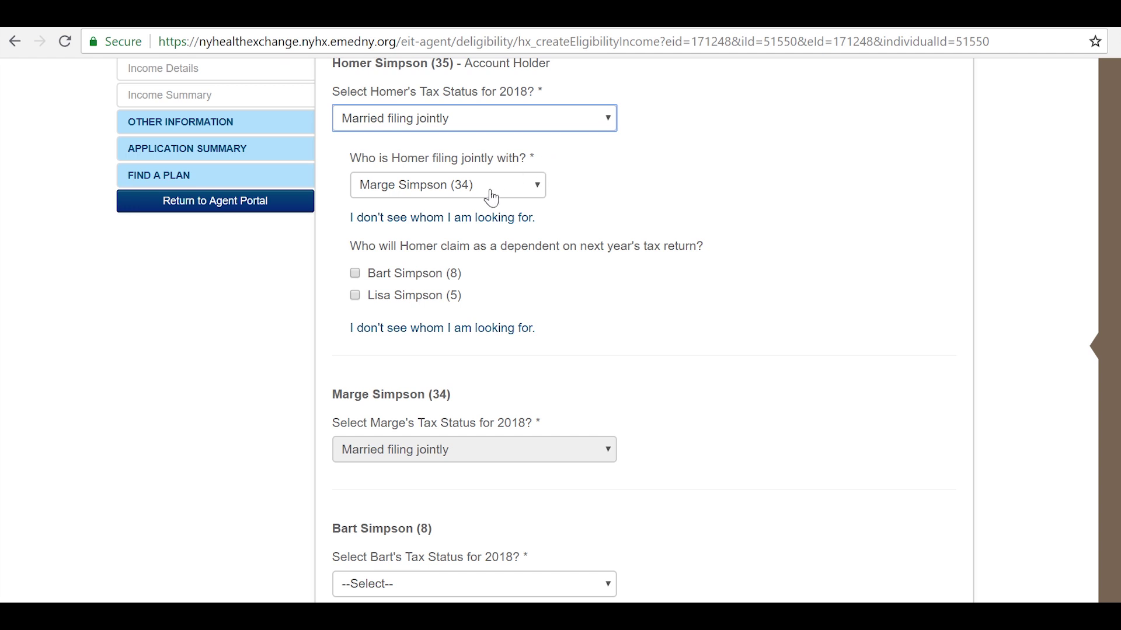
{"action": "left_click", "coordinate": [491, 199]}
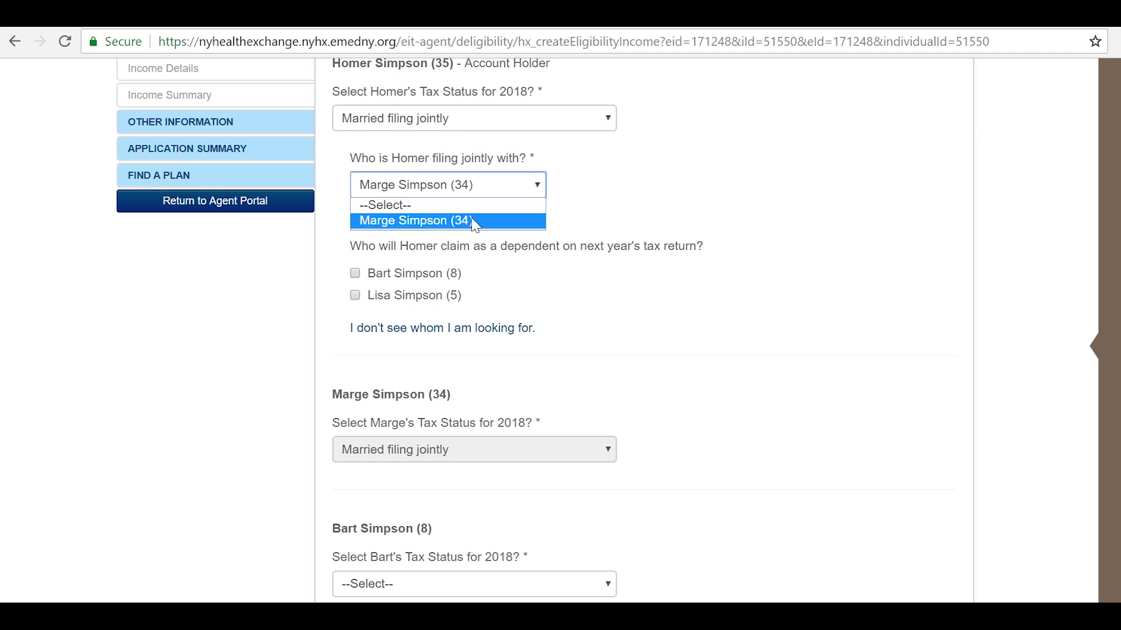
{"action": "left_click", "coordinate": [683, 199]}
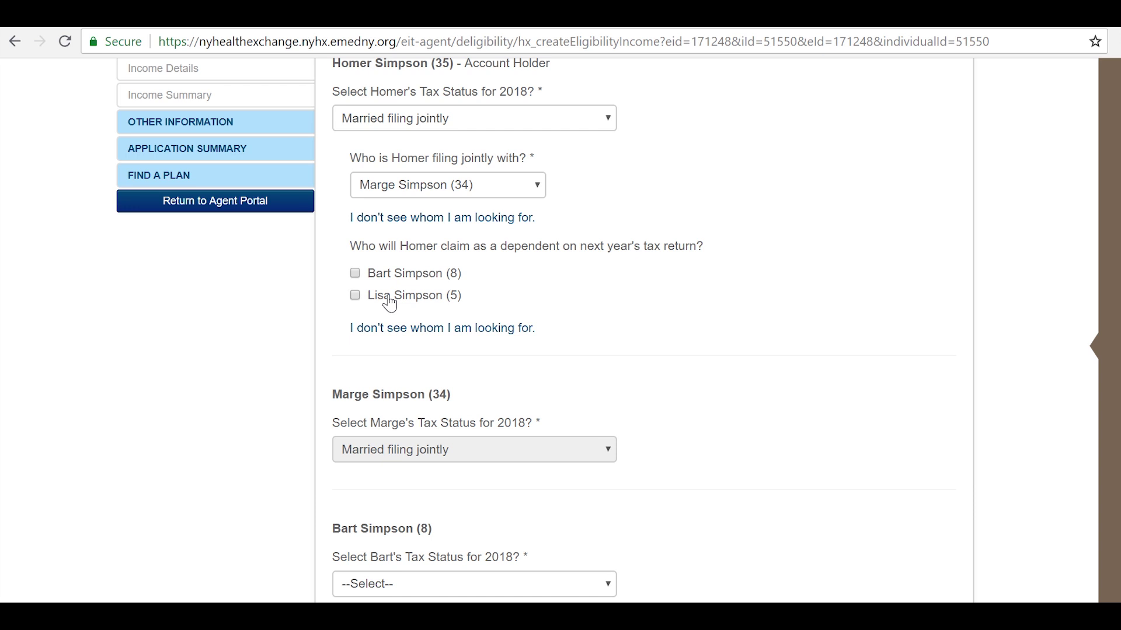
Compare the 8-year-old's tax status options with the child claimed and not claimed as the account holder's dependent
{"action": "left_click", "coordinate": [356, 277]}
{"action": "scroll", "coordinate": [386, 456], "scroll_direction": "down", "scroll_amount": 2}
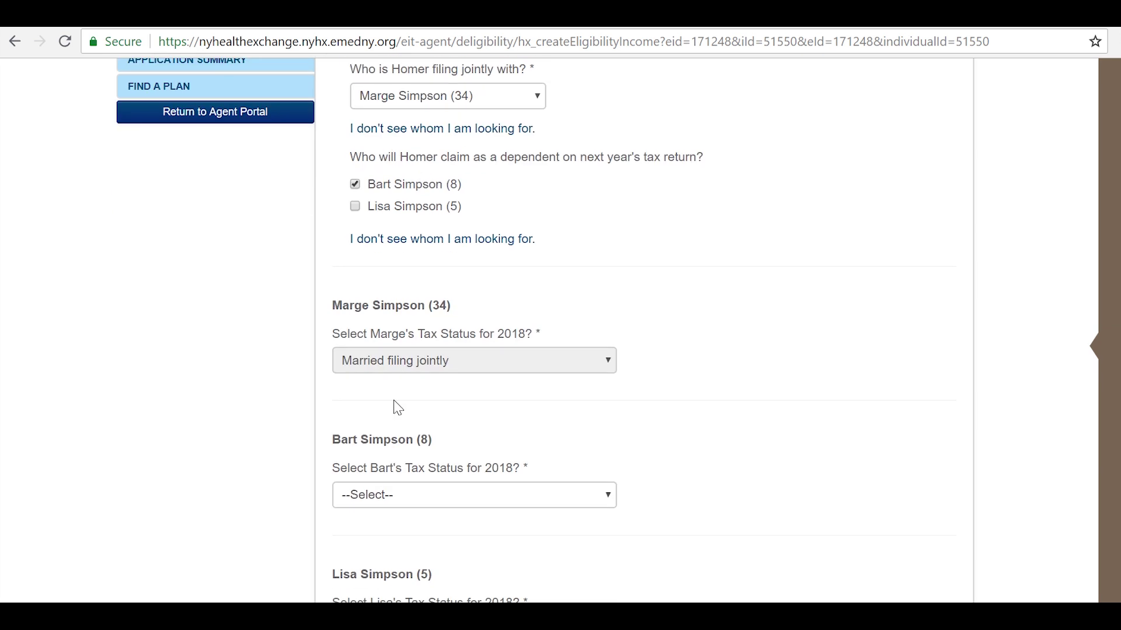
{"action": "scroll", "coordinate": [397, 421], "scroll_direction": "down", "scroll_amount": 2}
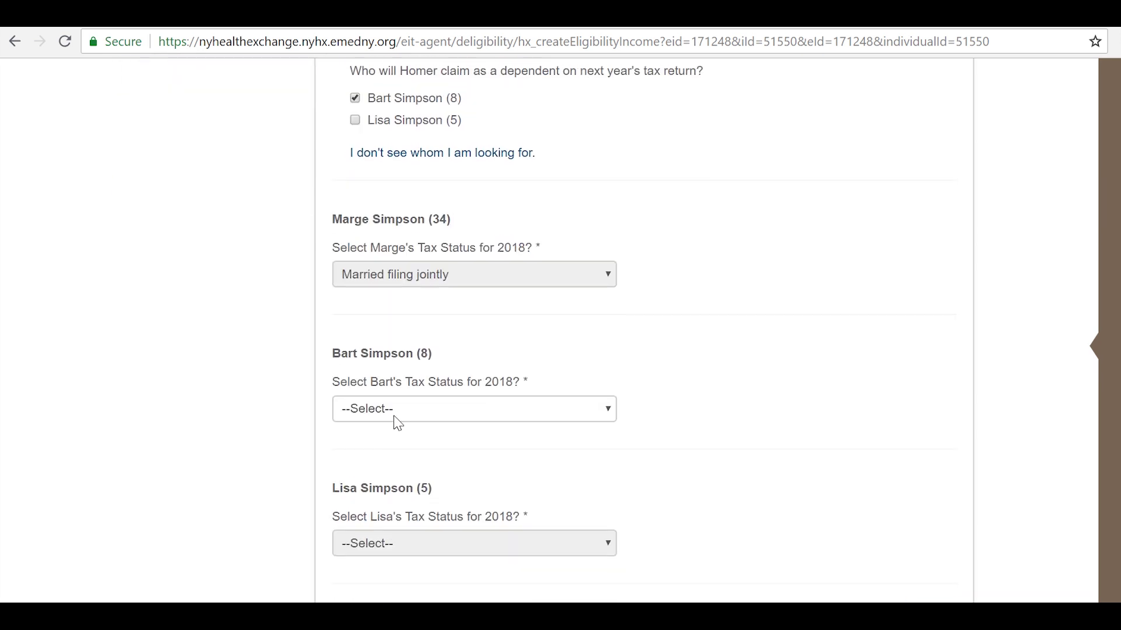
{"action": "left_click", "coordinate": [568, 407]}
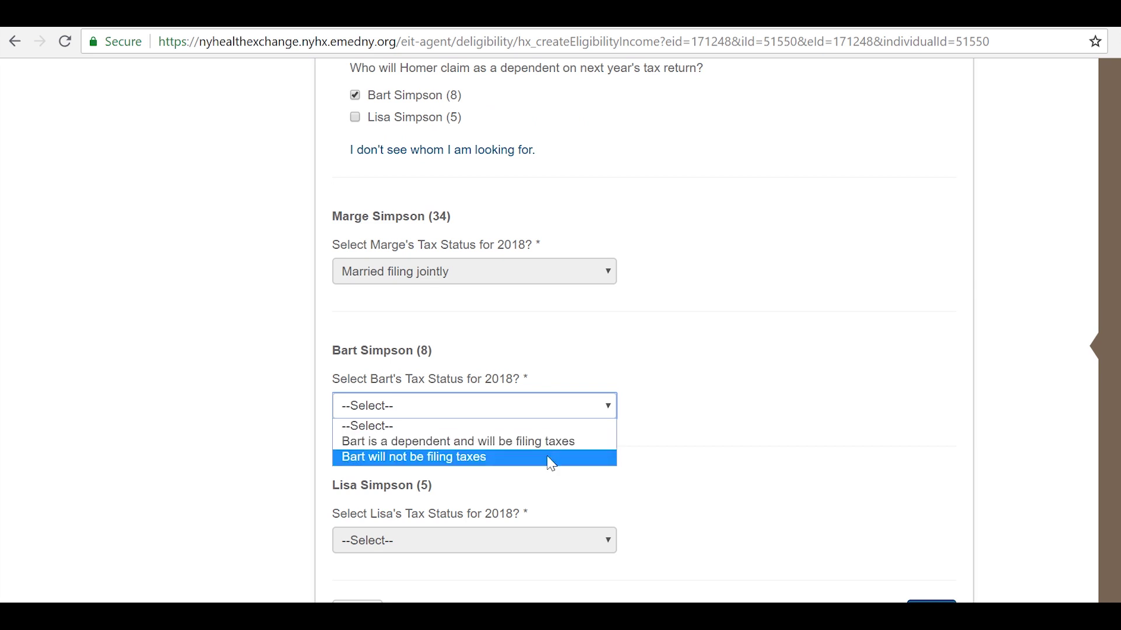
{"action": "left_click", "coordinate": [355, 95]}
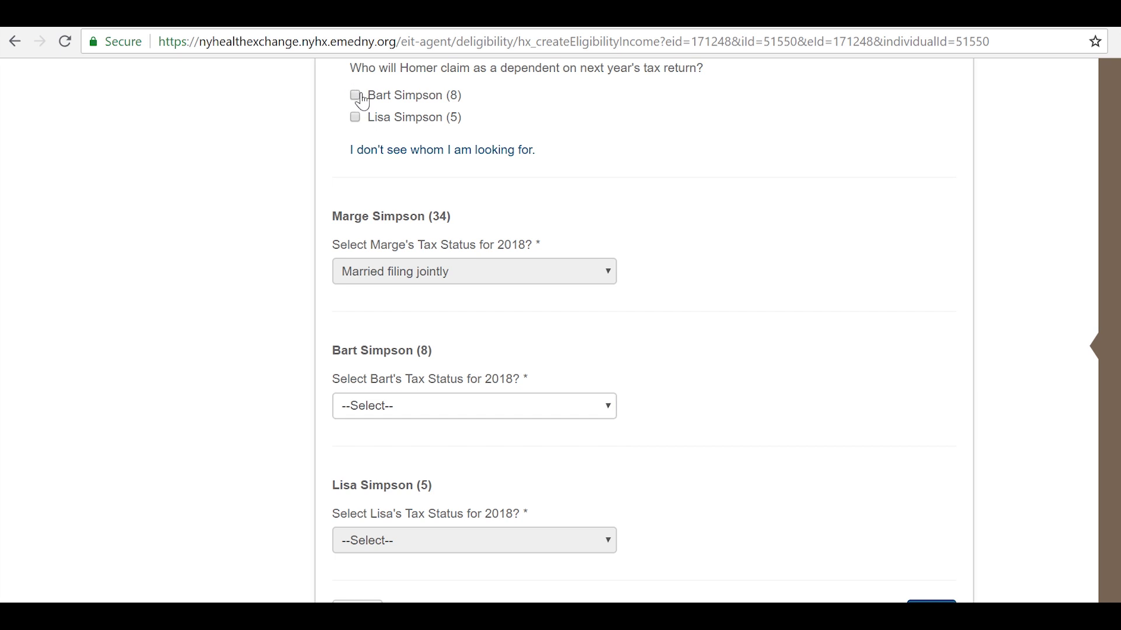
{"action": "left_click", "coordinate": [425, 407]}
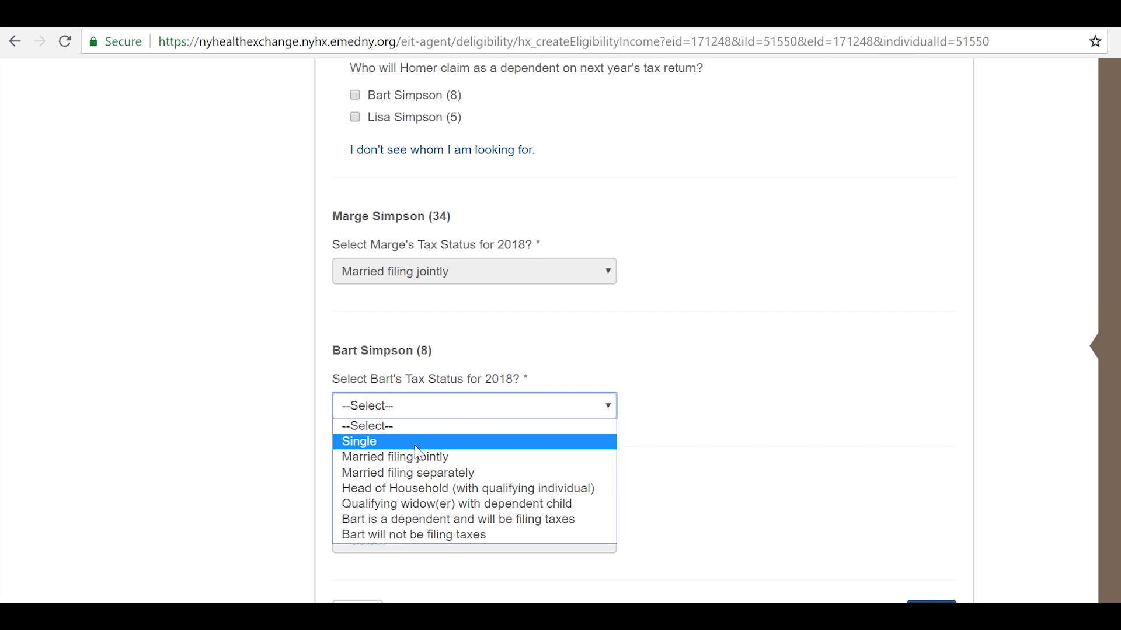
{"action": "left_click", "coordinate": [730, 433]}
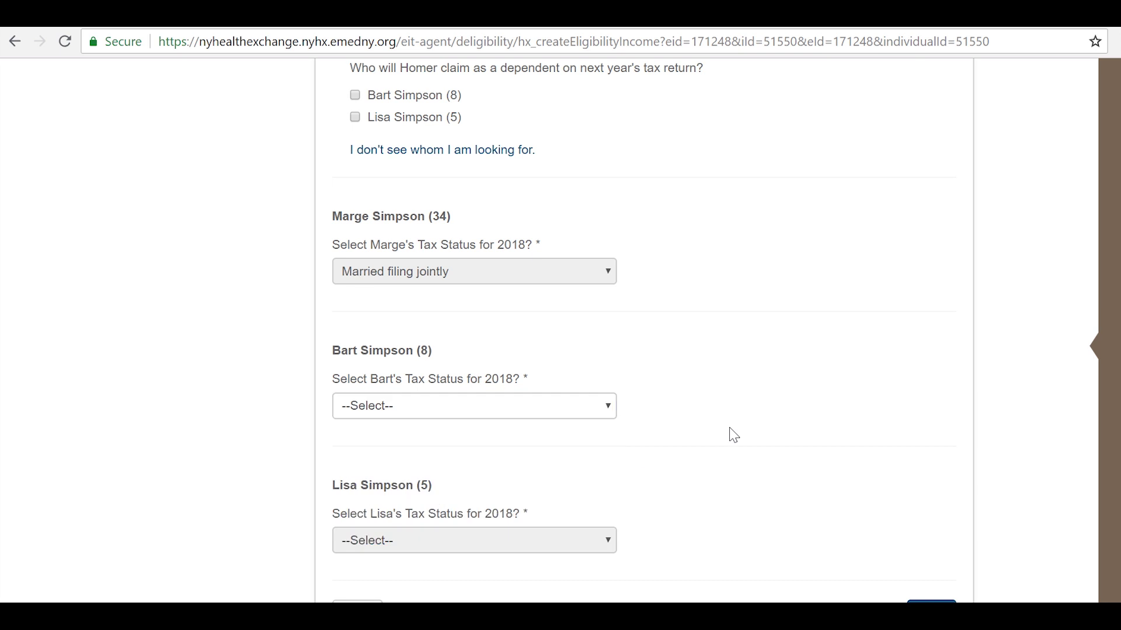
Claim both the 8-year-old and the 5-year-old as dependents on the account holder's joint tax return
{"action": "left_click", "coordinate": [354, 94]}
{"action": "left_click", "coordinate": [355, 117]}
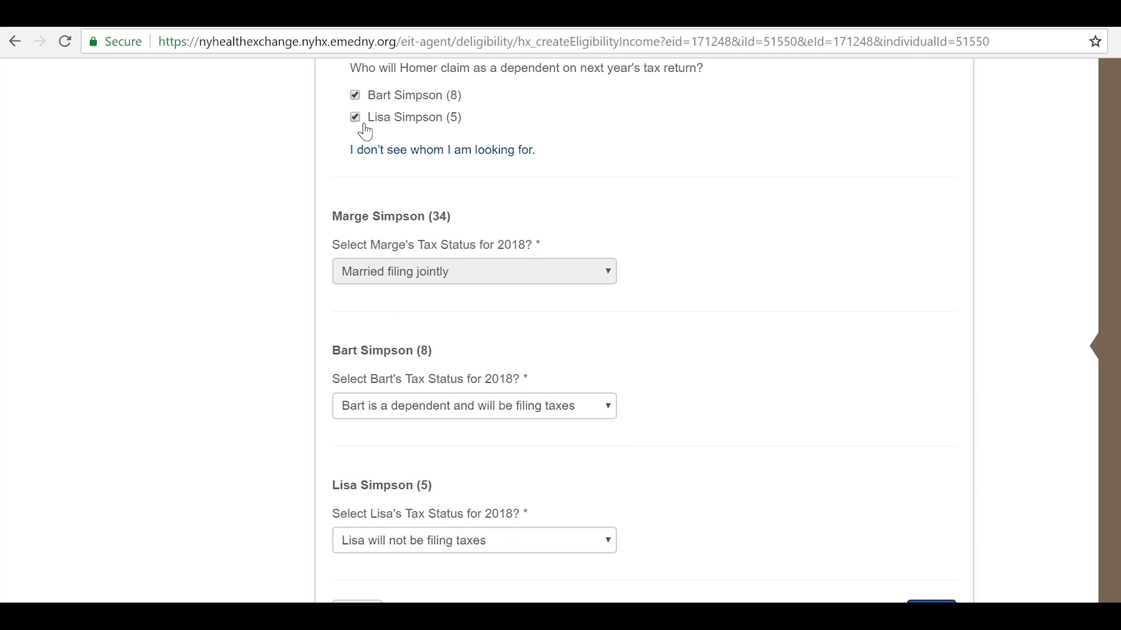
Unclaim the 8-year-old, set the child's status to dependent and filing taxes, and answer Yes to being claimed on someone else's return
{"action": "left_click", "coordinate": [354, 95]}
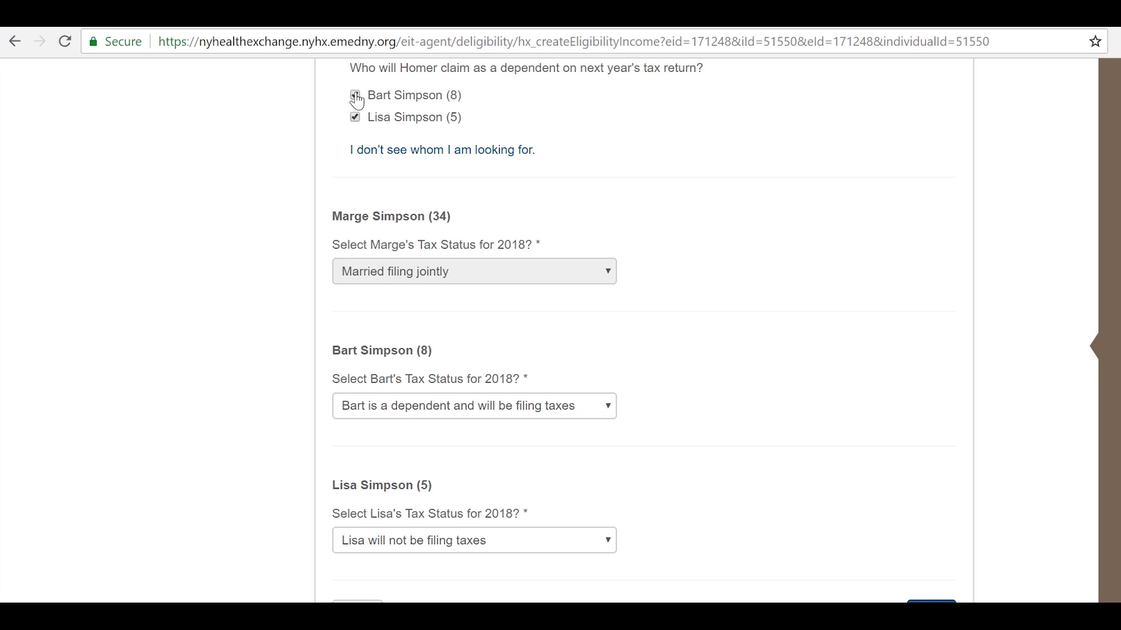
{"action": "left_click", "coordinate": [414, 411]}
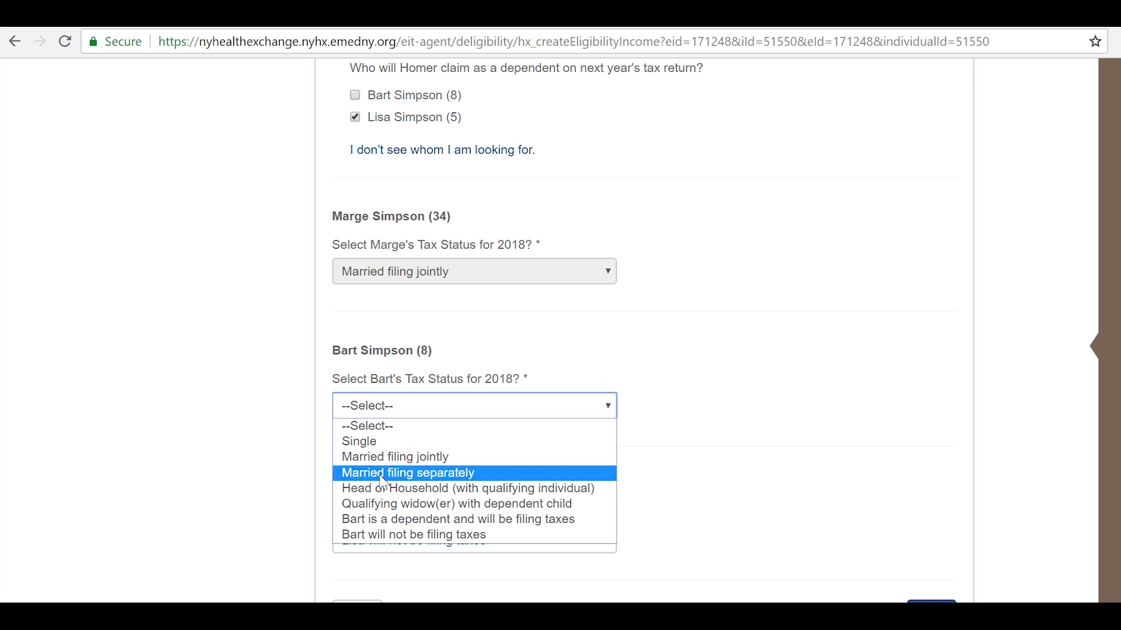
{"action": "left_click", "coordinate": [420, 521]}
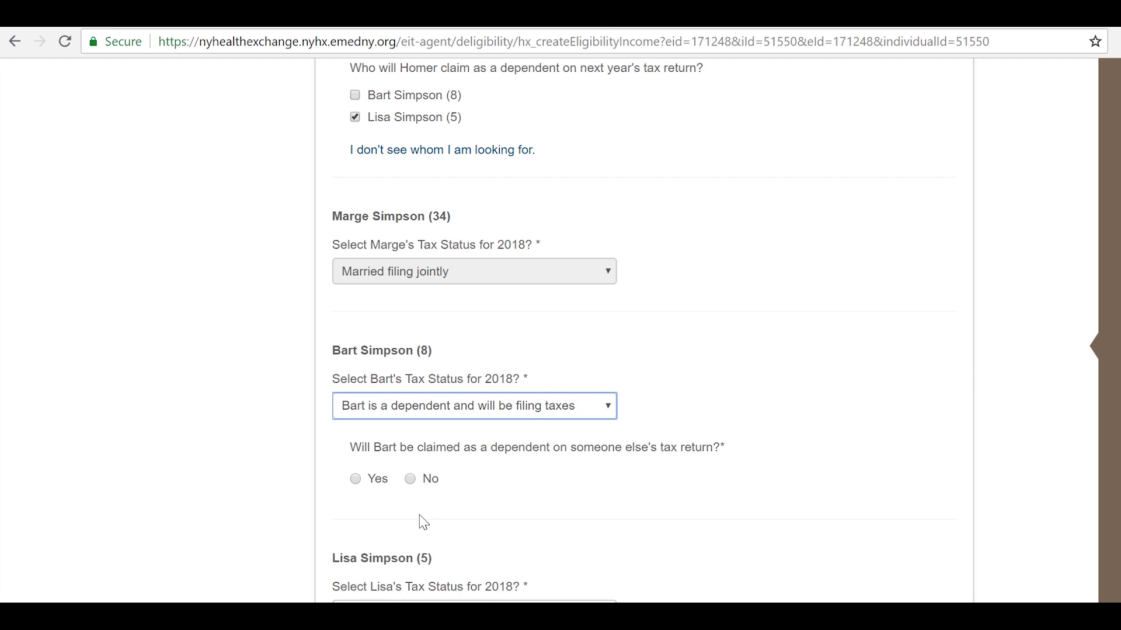
{"action": "left_click", "coordinate": [356, 479]}
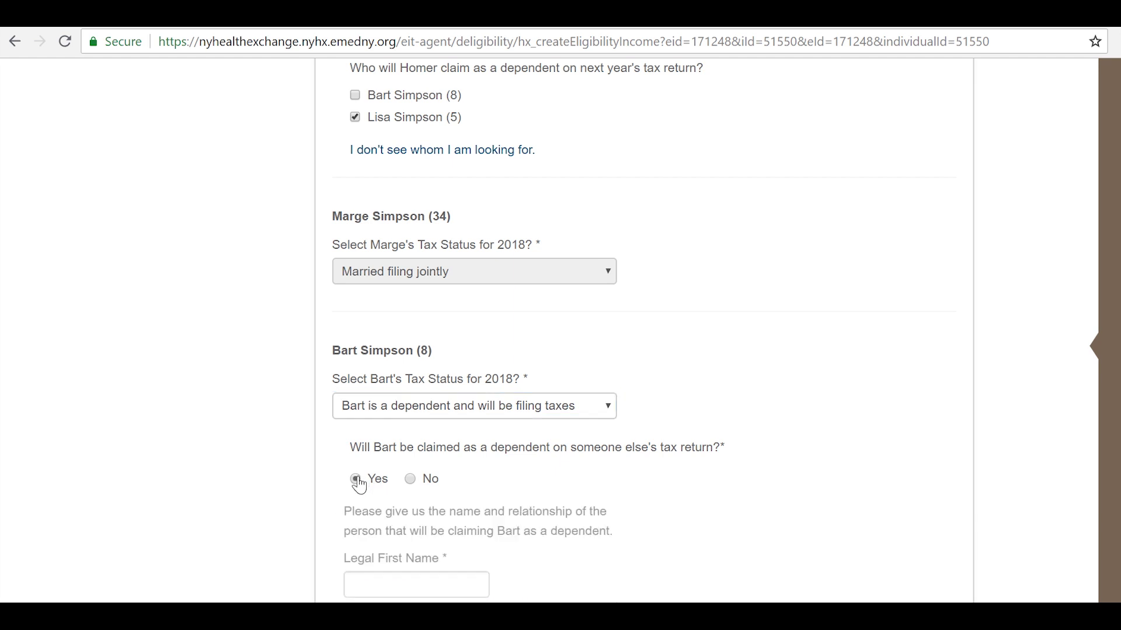
{"action": "scroll", "coordinate": [359, 481], "scroll_direction": "down", "scroll_amount": 3}
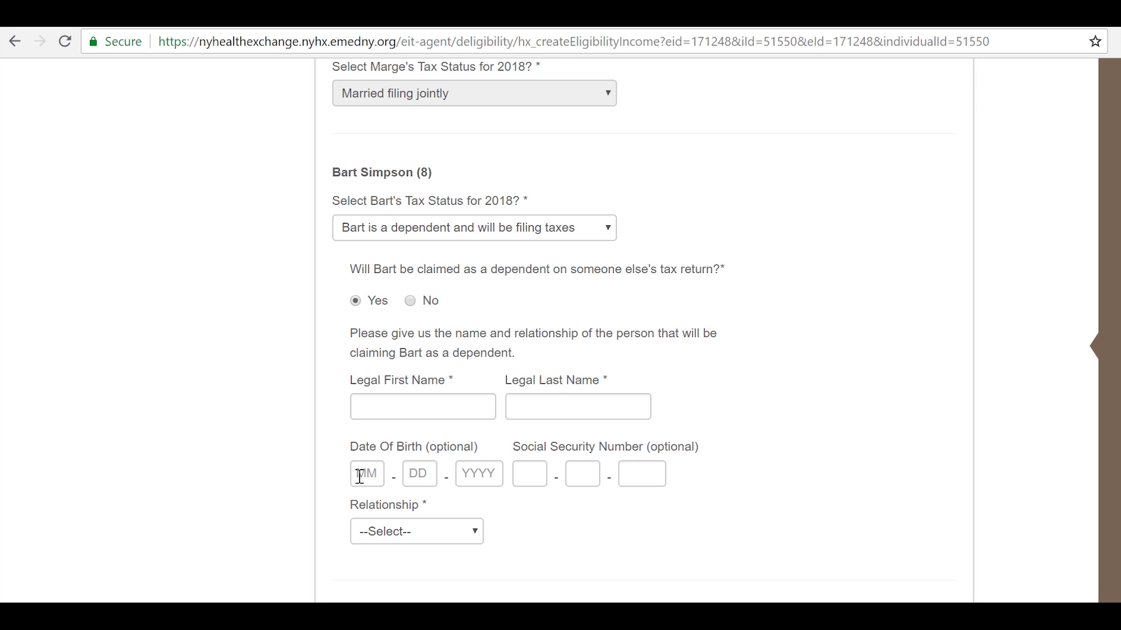
Claim the 8-year-old again as a dependent on the account holder's joint tax return
{"action": "scroll", "coordinate": [483, 289], "scroll_direction": "up", "scroll_amount": 6}
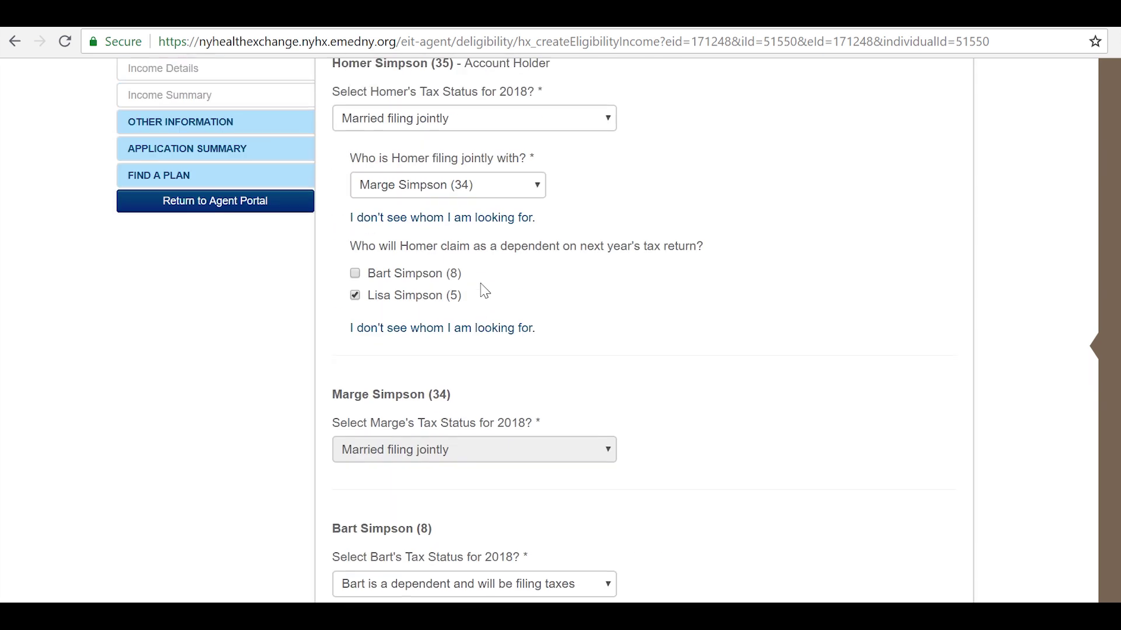
{"action": "left_click", "coordinate": [358, 276]}
{"action": "scroll", "coordinate": [432, 470], "scroll_direction": "down", "scroll_amount": 2}
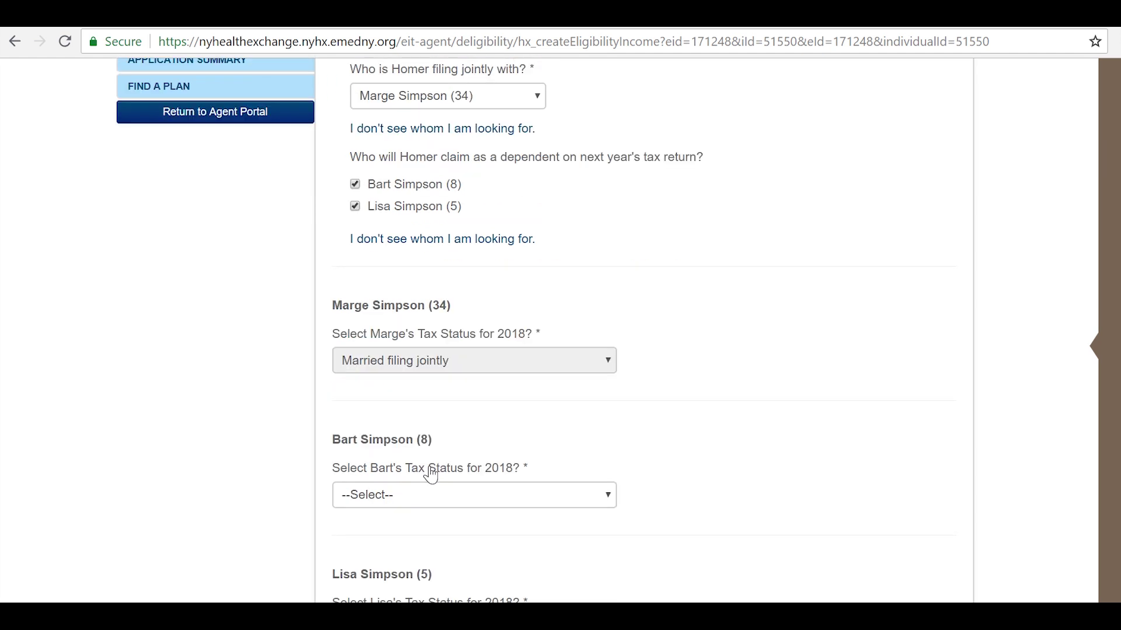
{"action": "scroll", "coordinate": [432, 474], "scroll_direction": "down", "scroll_amount": 2}
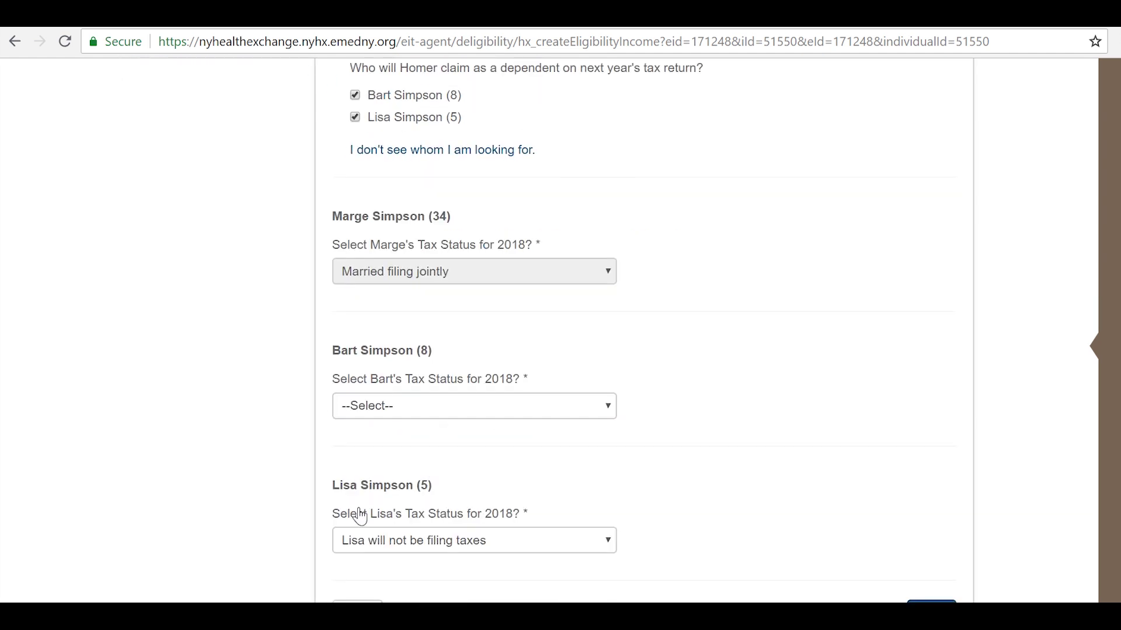
Set the 8-year-old's 2018 tax status to not filing taxes and continue to the Earned Income page
{"action": "left_click", "coordinate": [541, 414]}
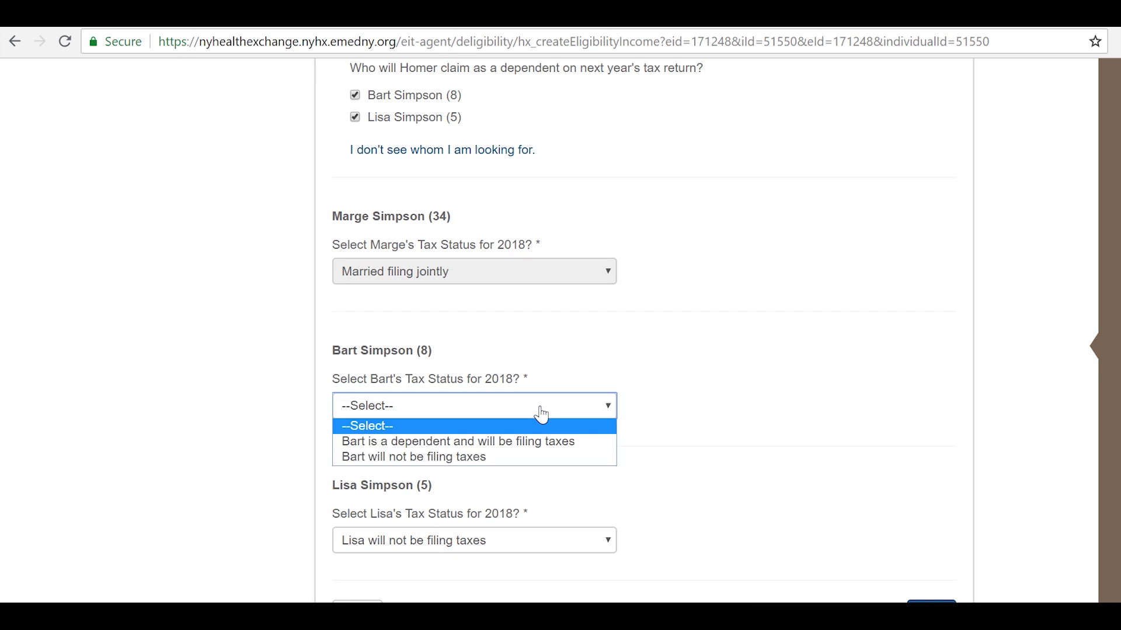
{"action": "left_click", "coordinate": [437, 459]}
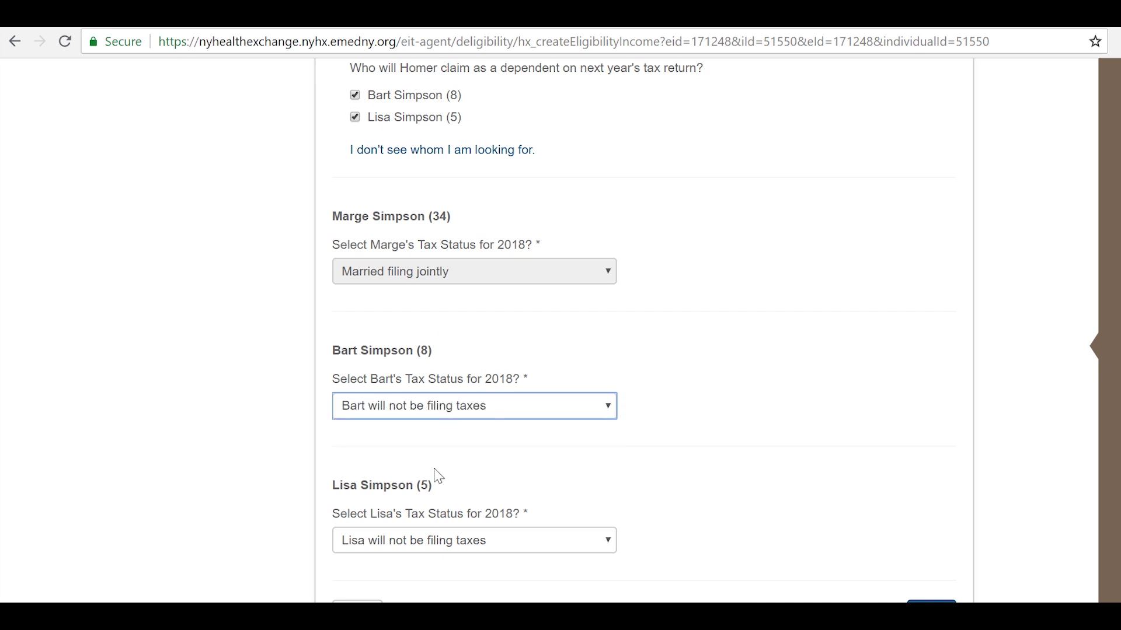
{"action": "scroll", "coordinate": [444, 479], "scroll_direction": "down", "scroll_amount": 3}
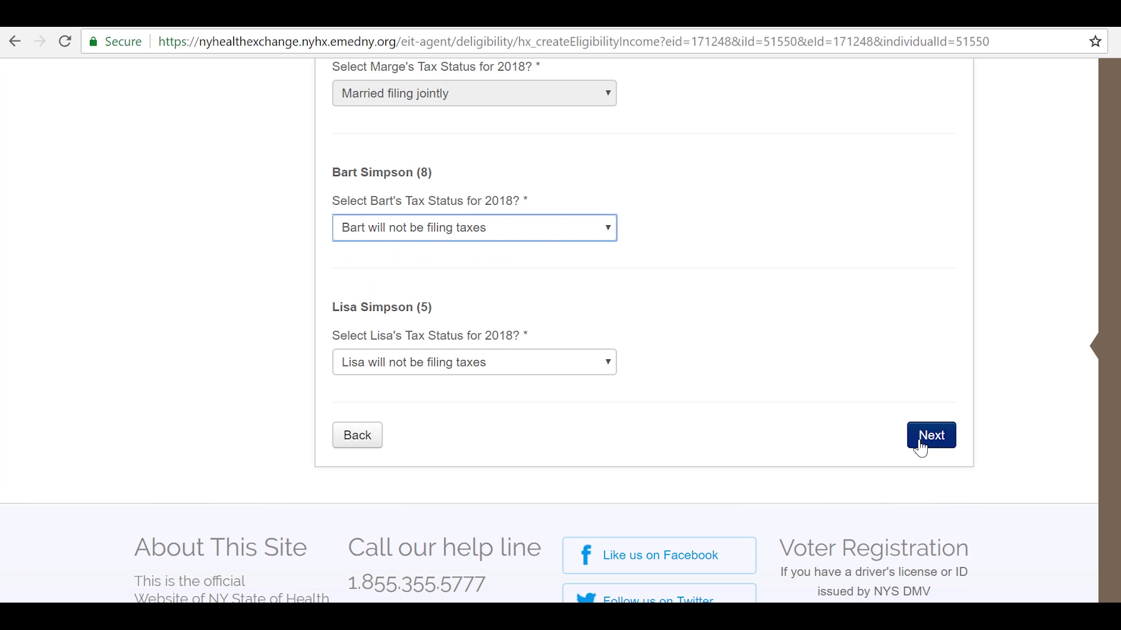
{"action": "left_click", "coordinate": [921, 449]}
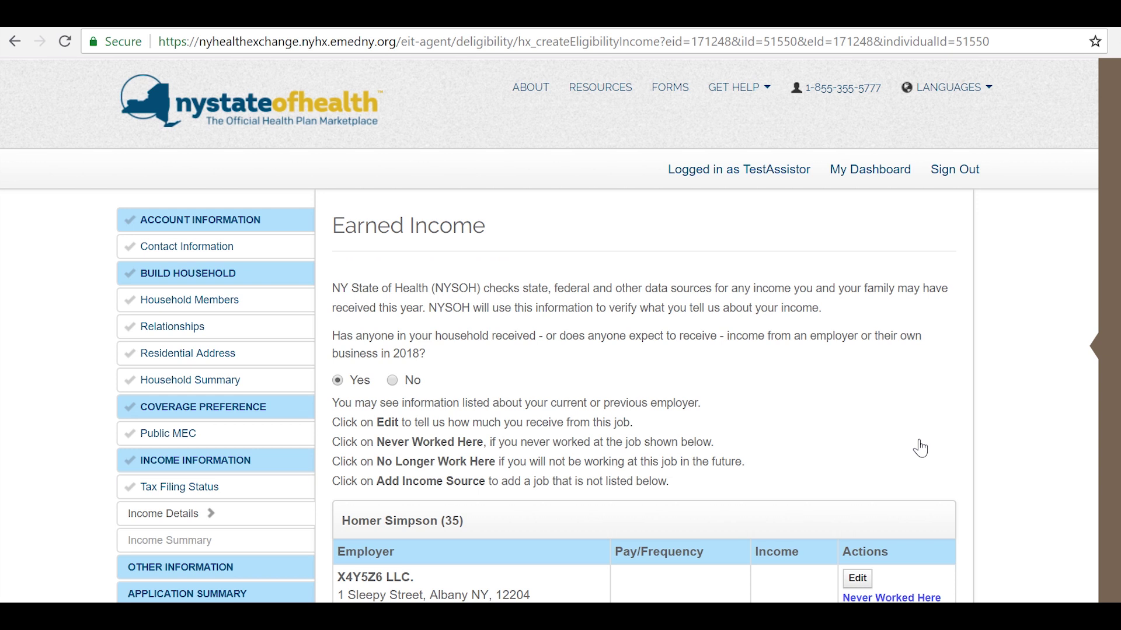
Review the employers listed for the household and try answering No to the 2018 earned income question before restoring Yes
{"action": "scroll", "coordinate": [917, 443], "scroll_direction": "down", "scroll_amount": 3}
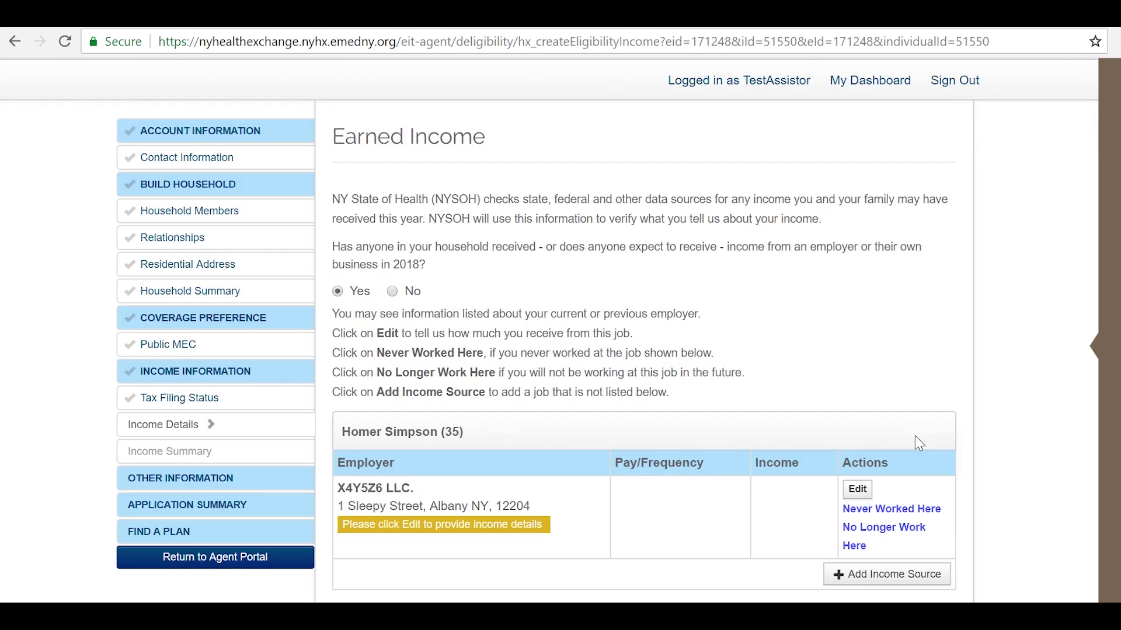
{"action": "scroll", "coordinate": [789, 346], "scroll_direction": "up", "scroll_amount": 2}
{"action": "scroll", "coordinate": [338, 299], "scroll_direction": "down", "scroll_amount": 3}
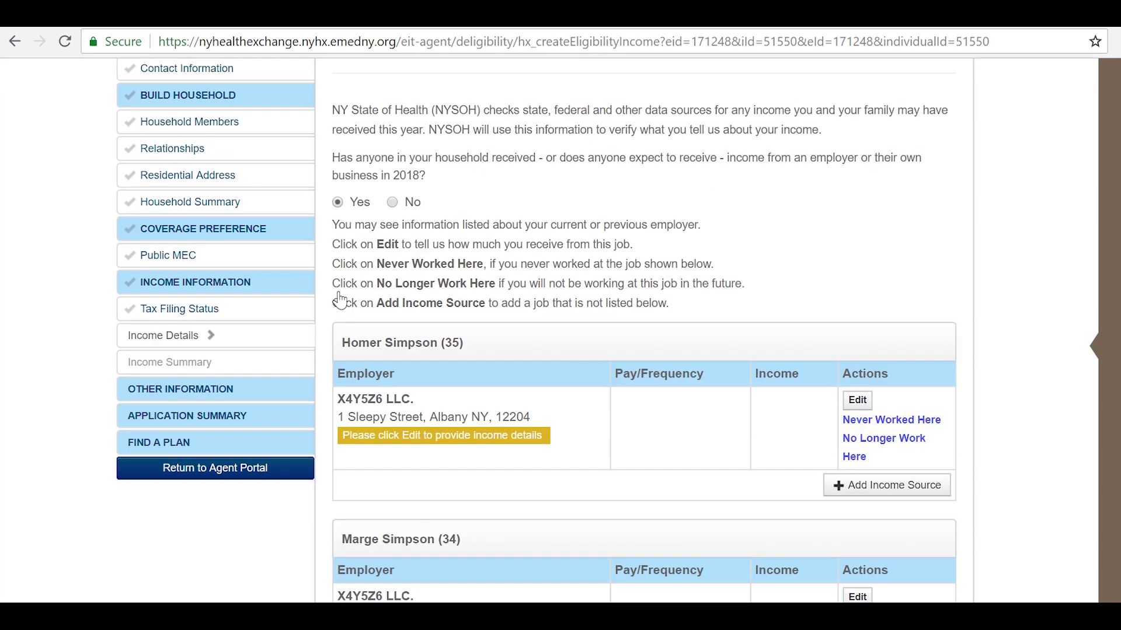
{"action": "scroll", "coordinate": [341, 297], "scroll_direction": "down", "scroll_amount": 2}
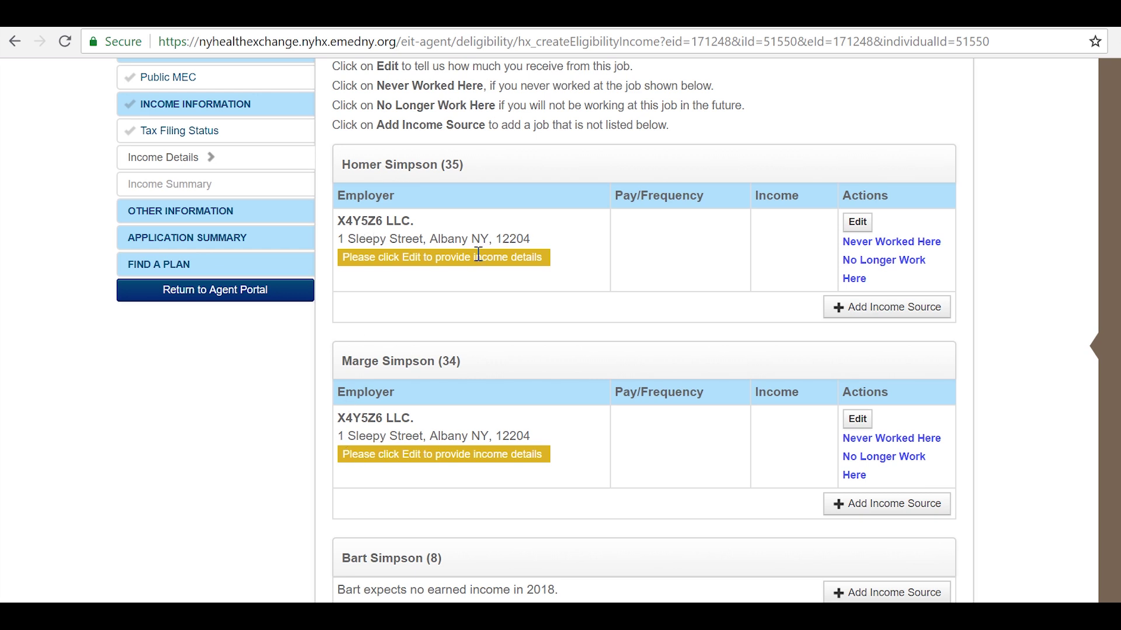
{"action": "scroll", "coordinate": [478, 255], "scroll_direction": "up", "scroll_amount": 5}
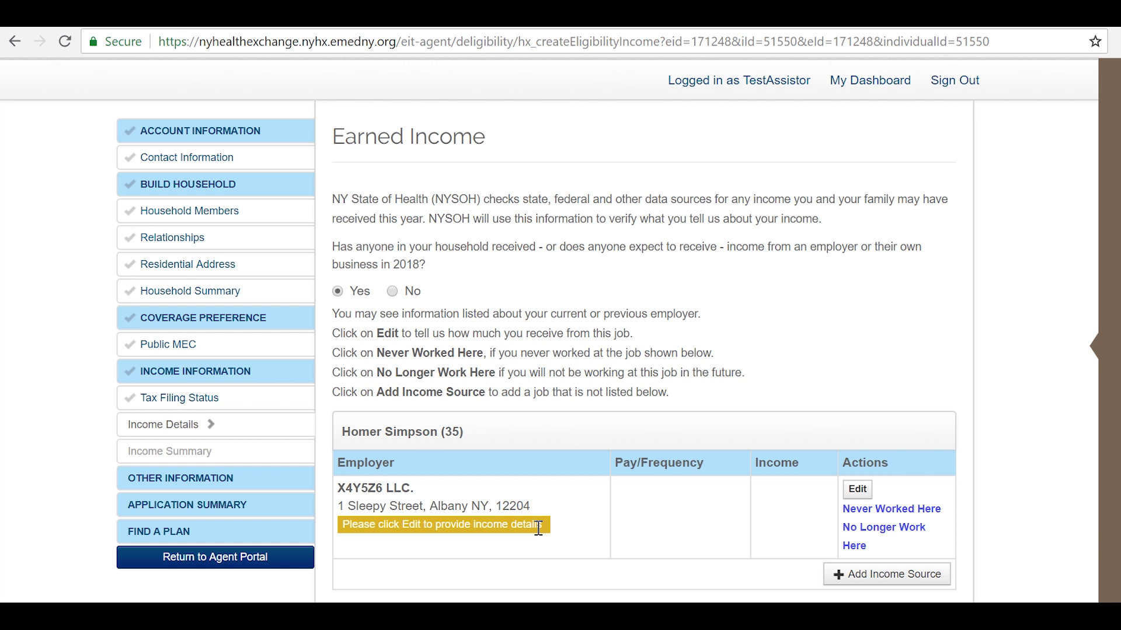
{"action": "left_click", "coordinate": [393, 291]}
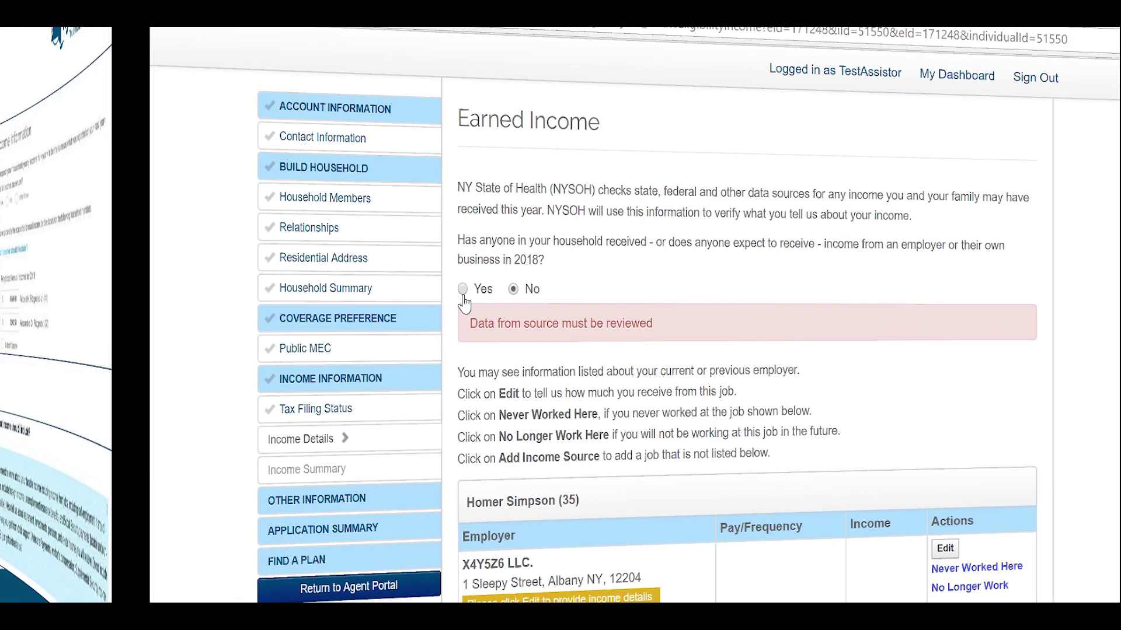
{"action": "left_click", "coordinate": [337, 291]}
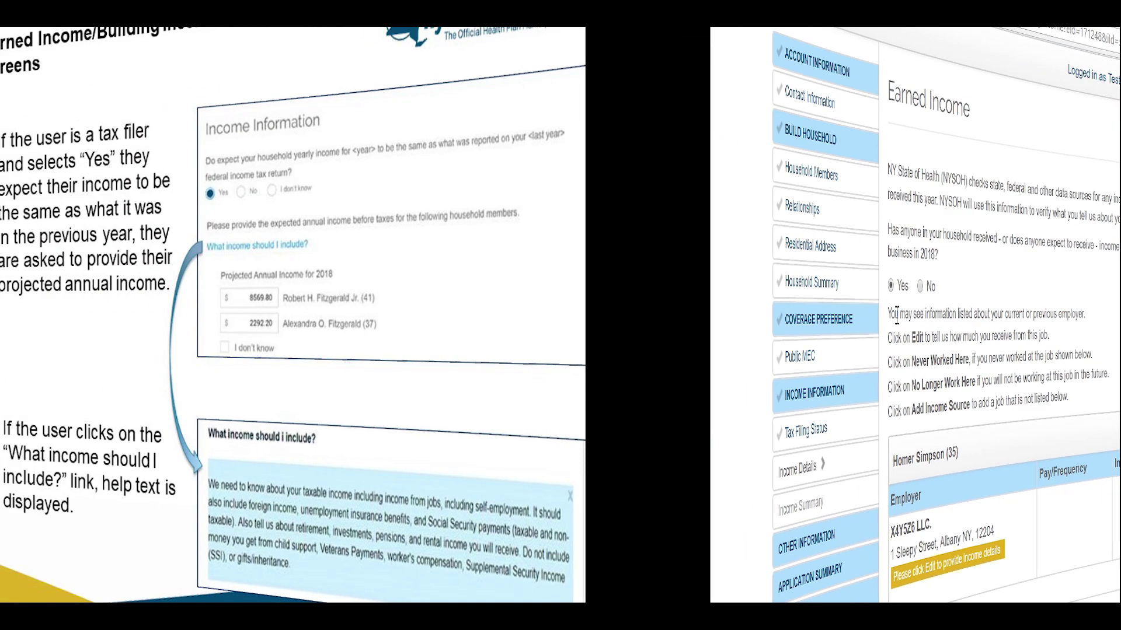
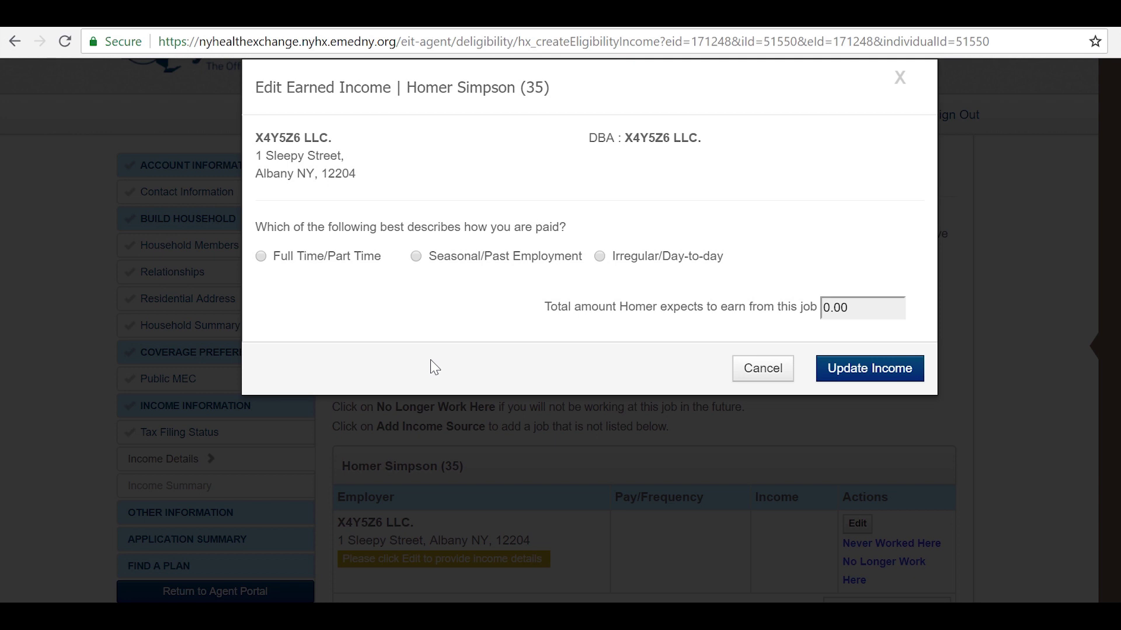
Describe the 35-year-old's X4Y5Z6 LLC. job as Full Time/Part Time with an amount of $50000 paid yearly
{"action": "left_click", "coordinate": [260, 257]}
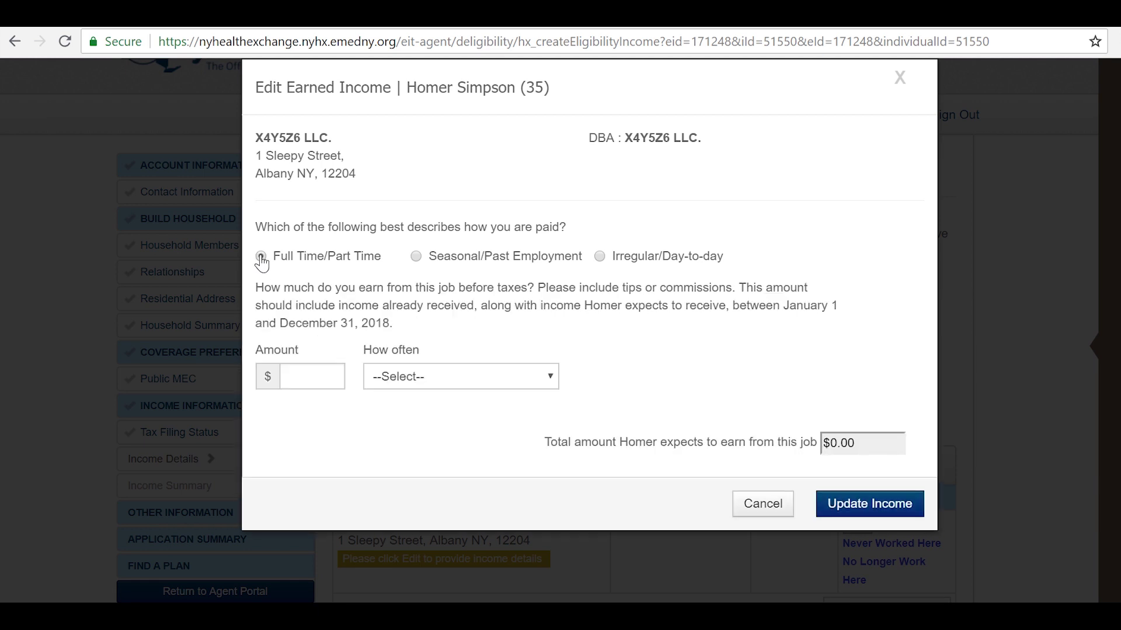
{"action": "left_click", "coordinate": [302, 372]}
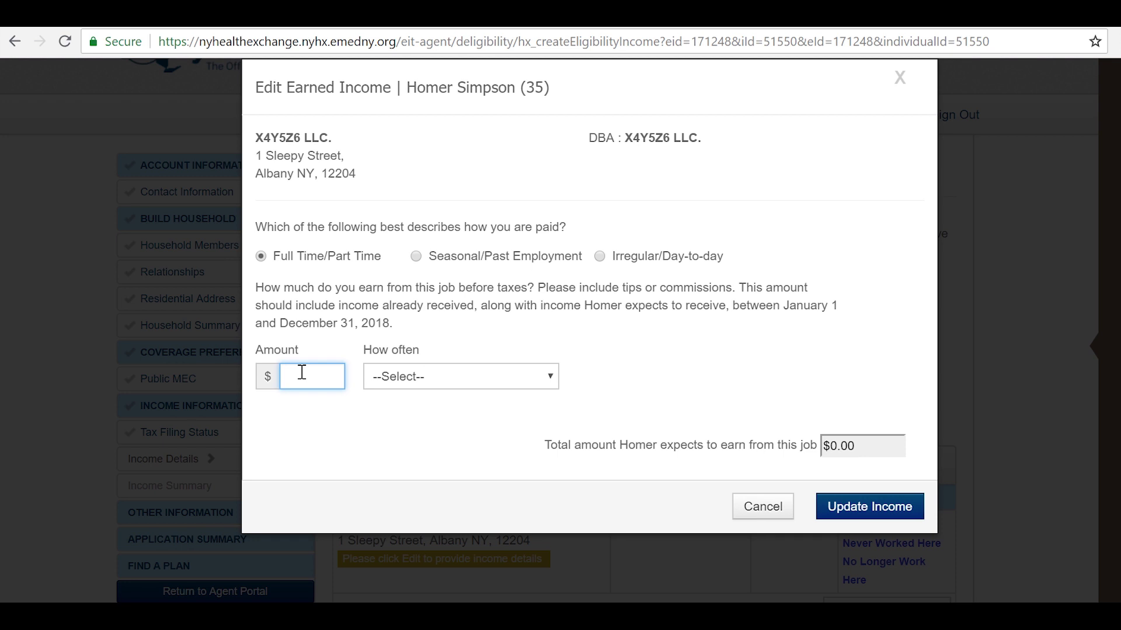
{"action": "type", "text": "50000"}
{"action": "left_click", "coordinate": [429, 377]}
{"action": "left_click", "coordinate": [413, 507]}
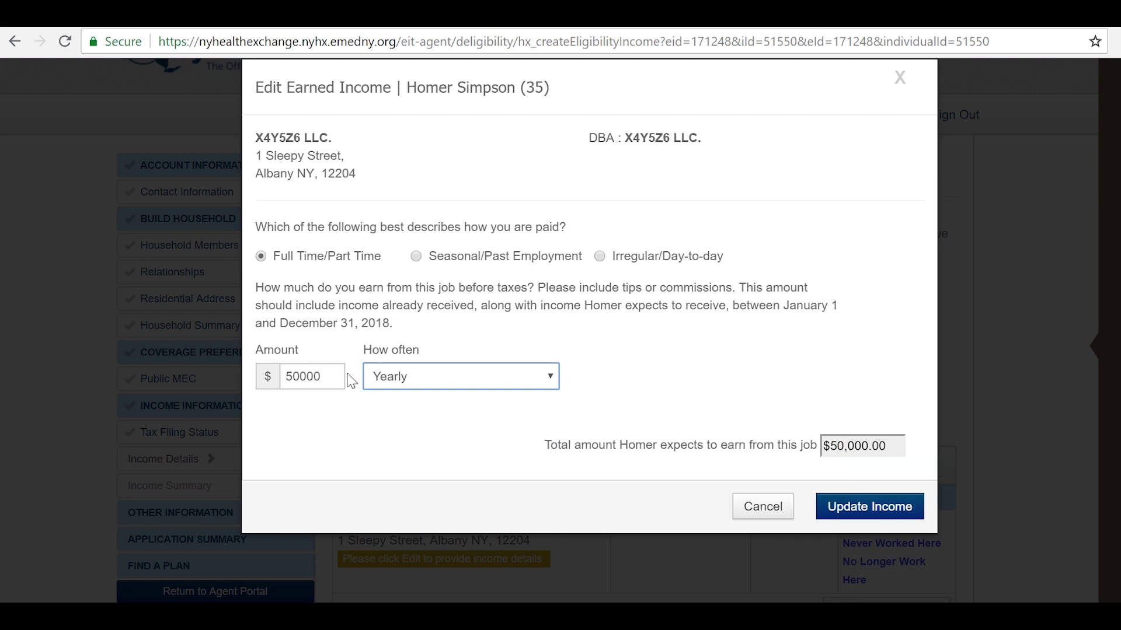
Change the full-time or part-time pay for this job to $500 weekly
{"action": "left_click", "coordinate": [328, 376]}
{"action": "left_click_drag", "start_coordinate": [328, 375], "coordinate": [263, 367]}
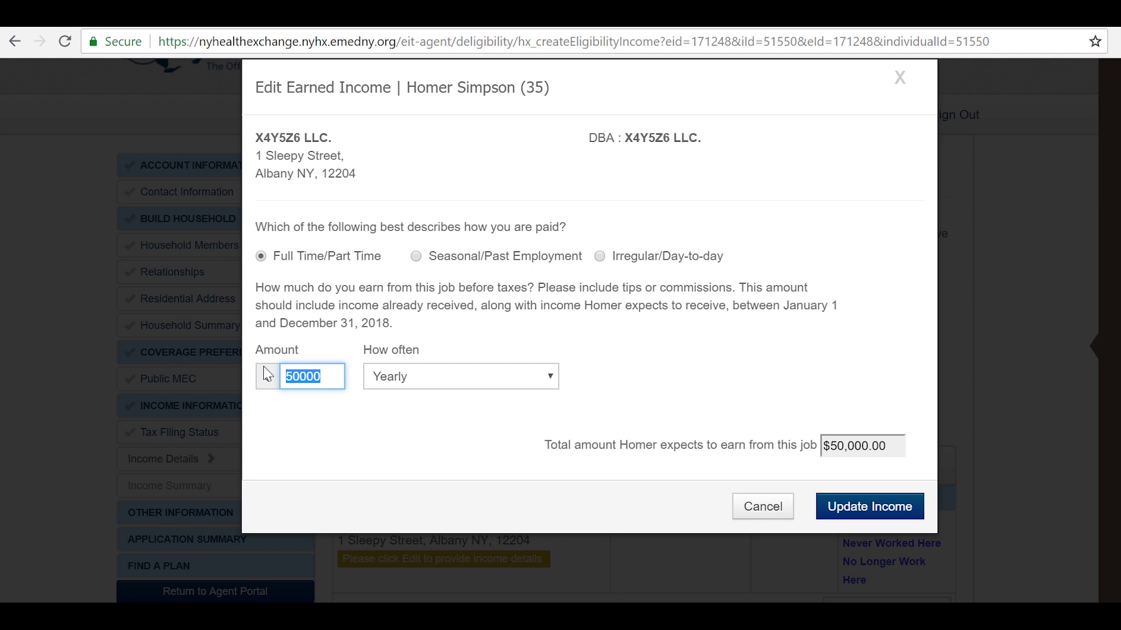
{"action": "type", "text": "500"}
{"action": "left_click", "coordinate": [429, 377]}
{"action": "left_click", "coordinate": [442, 434]}
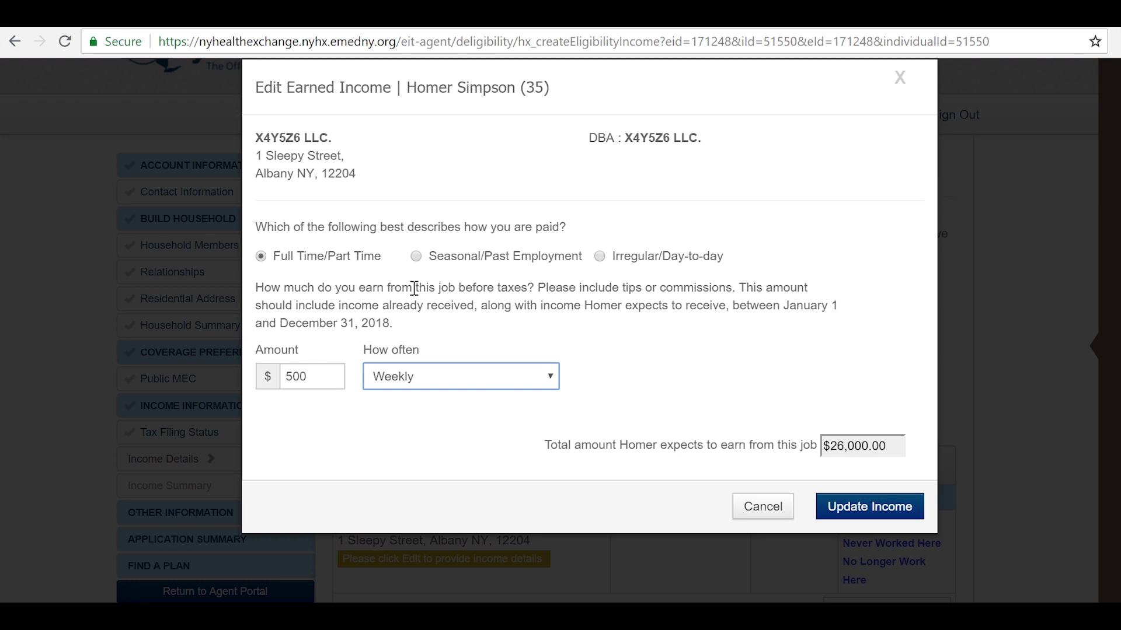
Switch the job to Seasonal/Past Employment and show the help text on how NYSOH uses the type-of-work information
{"action": "left_click", "coordinate": [415, 257]}
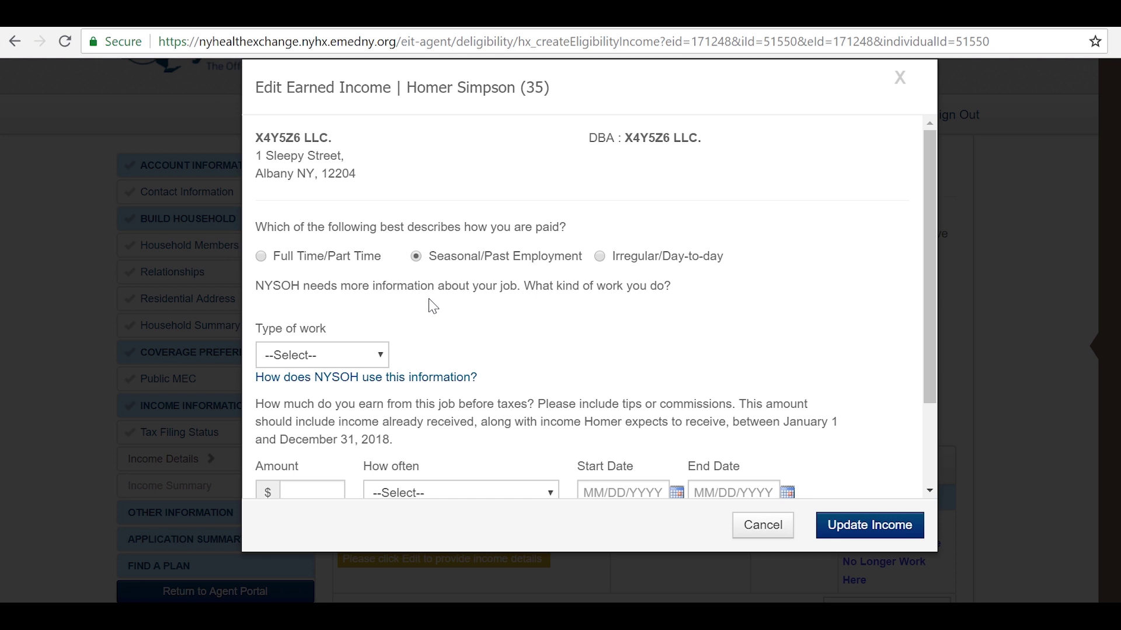
{"action": "scroll", "coordinate": [432, 306], "scroll_direction": "down", "scroll_amount": 2}
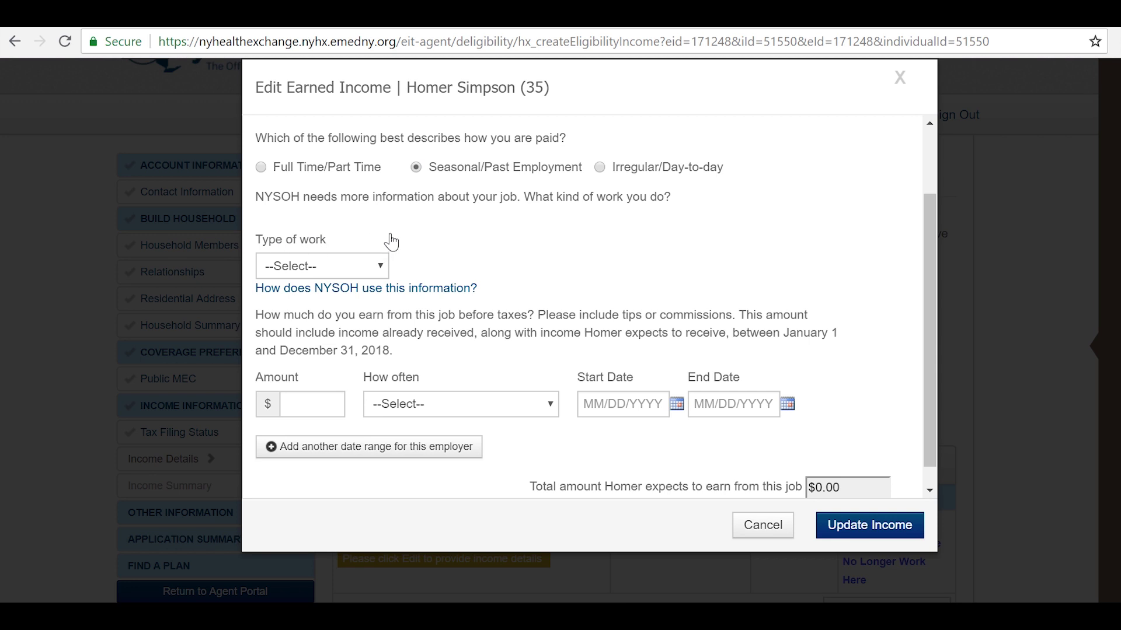
{"action": "left_click", "coordinate": [396, 291]}
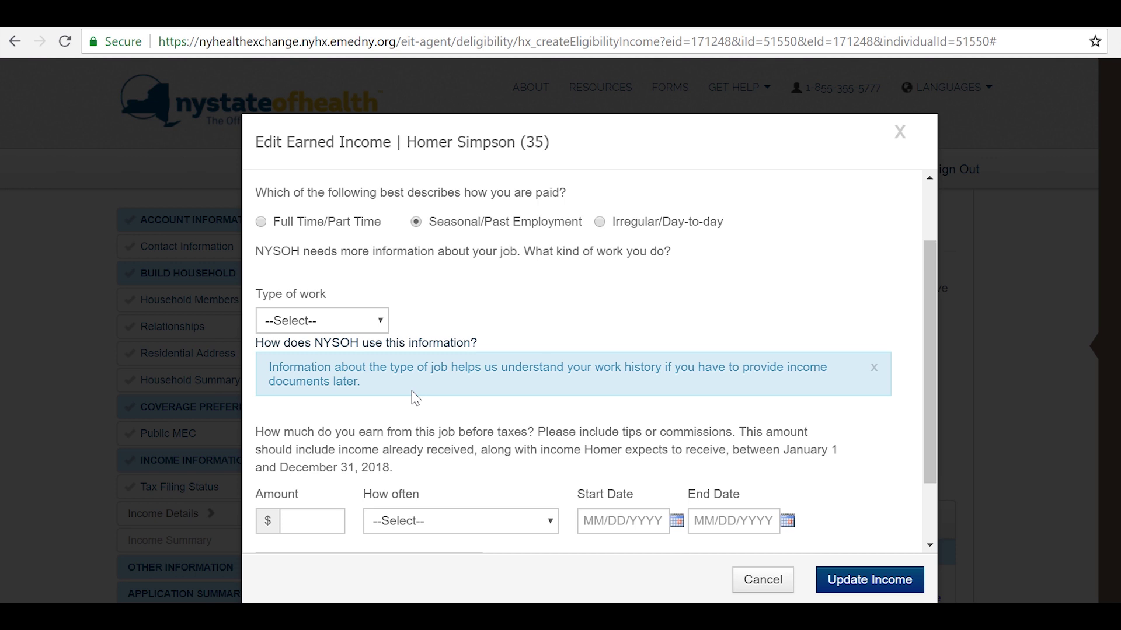
Set the type of work to Entertainer/Performer and specify it as Actor/Actress
{"action": "left_click", "coordinate": [385, 326]}
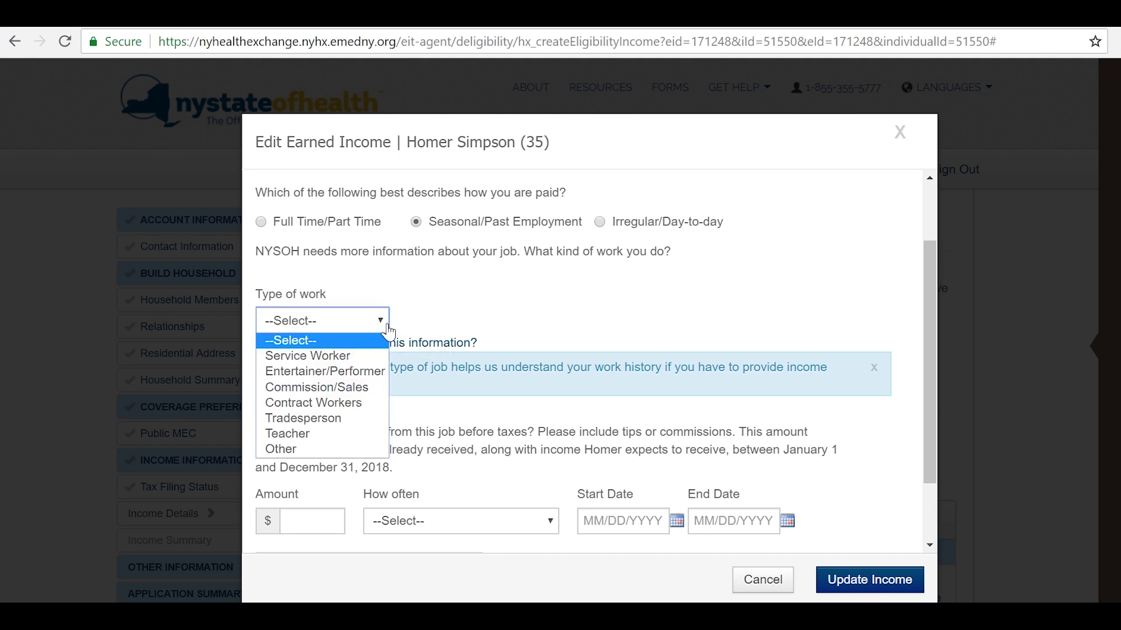
{"action": "left_click", "coordinate": [320, 373]}
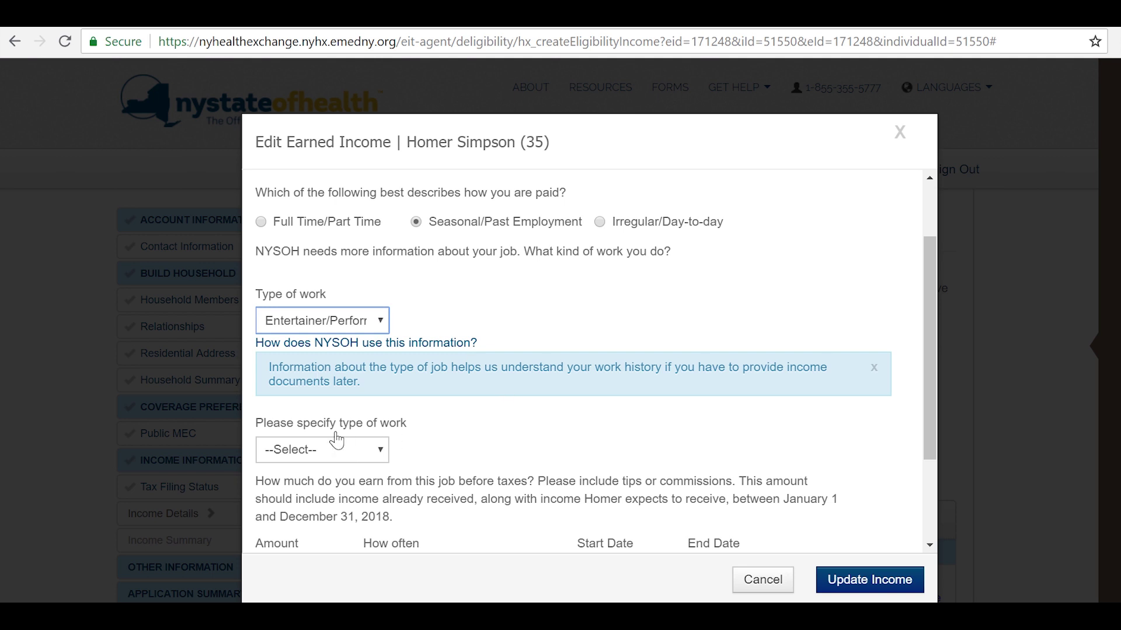
{"action": "left_click", "coordinate": [383, 460]}
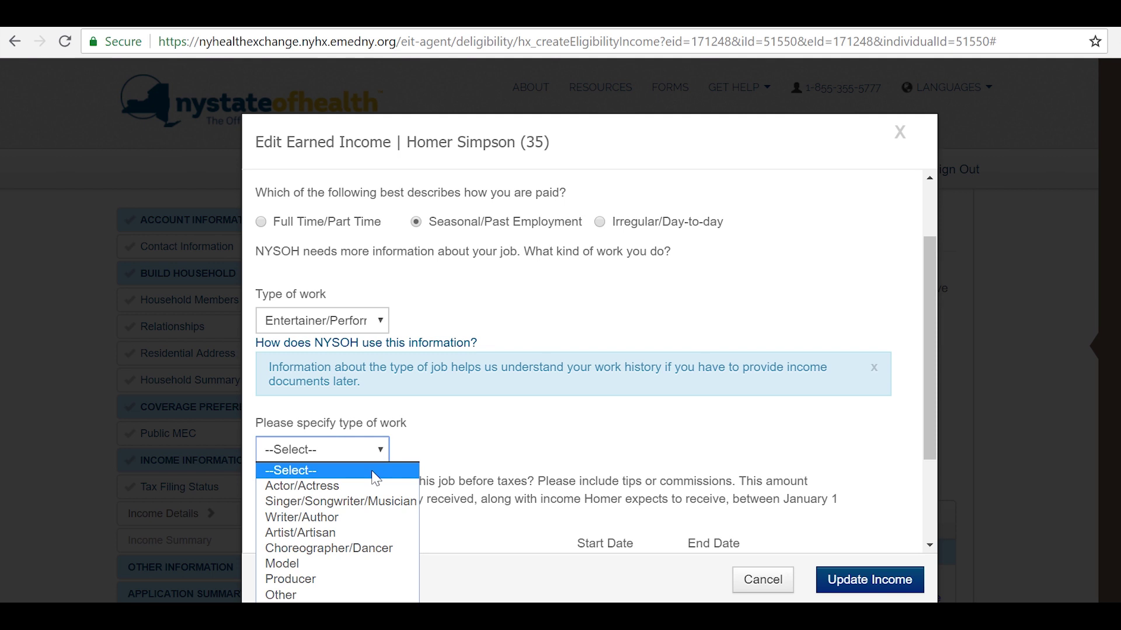
{"action": "left_click", "coordinate": [493, 460]}
{"action": "scroll", "coordinate": [501, 458], "scroll_direction": "down", "scroll_amount": 3}
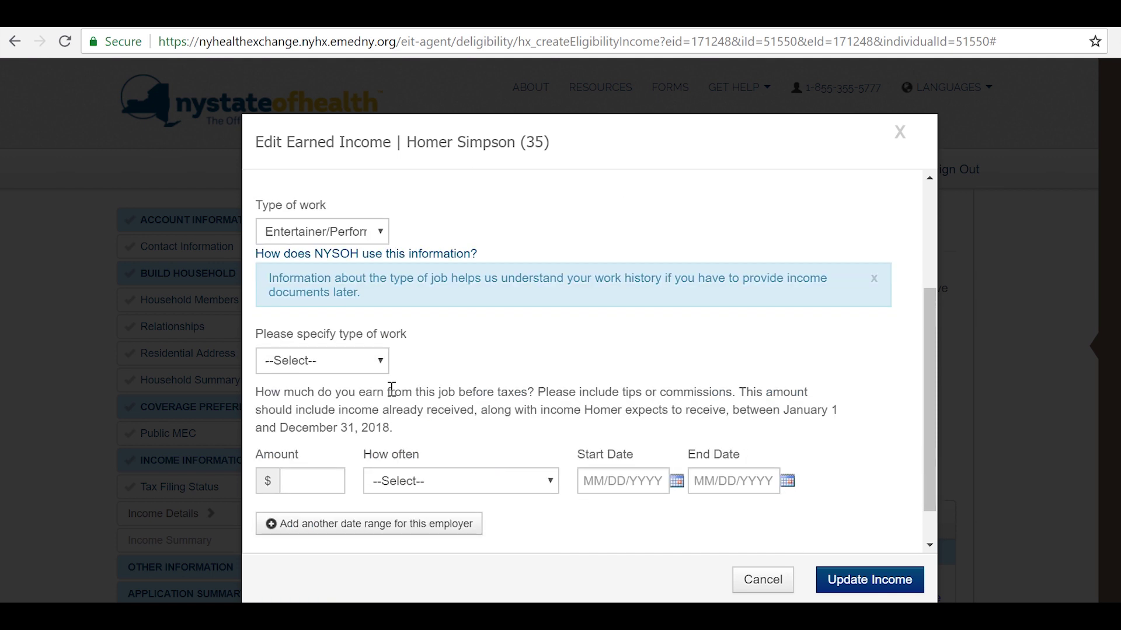
{"action": "left_click", "coordinate": [387, 366]}
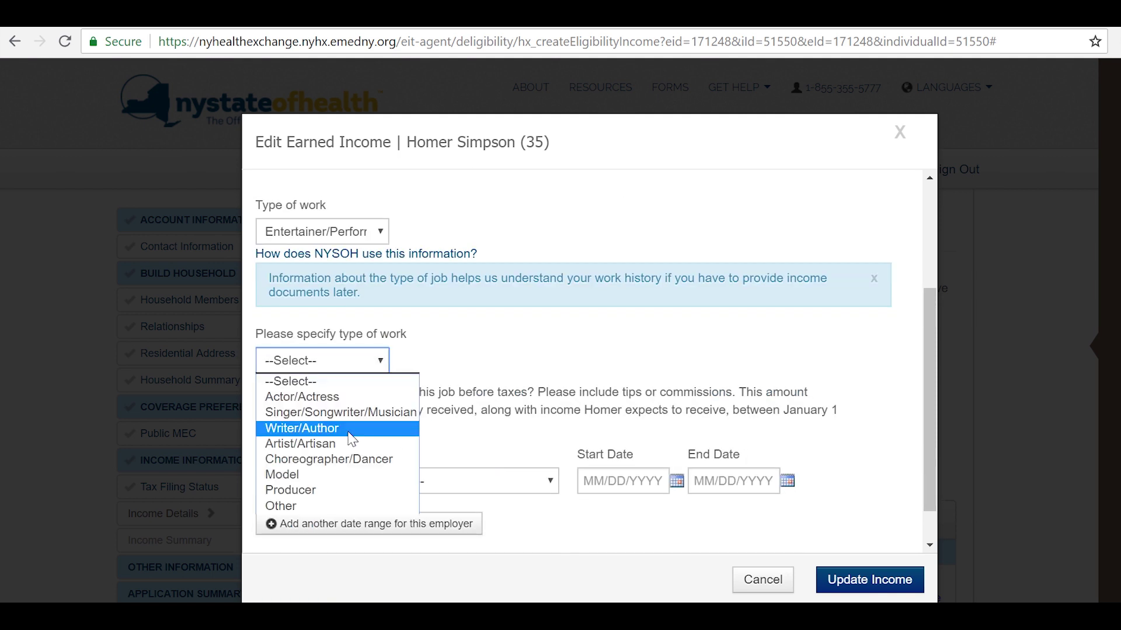
{"action": "left_click", "coordinate": [299, 397]}
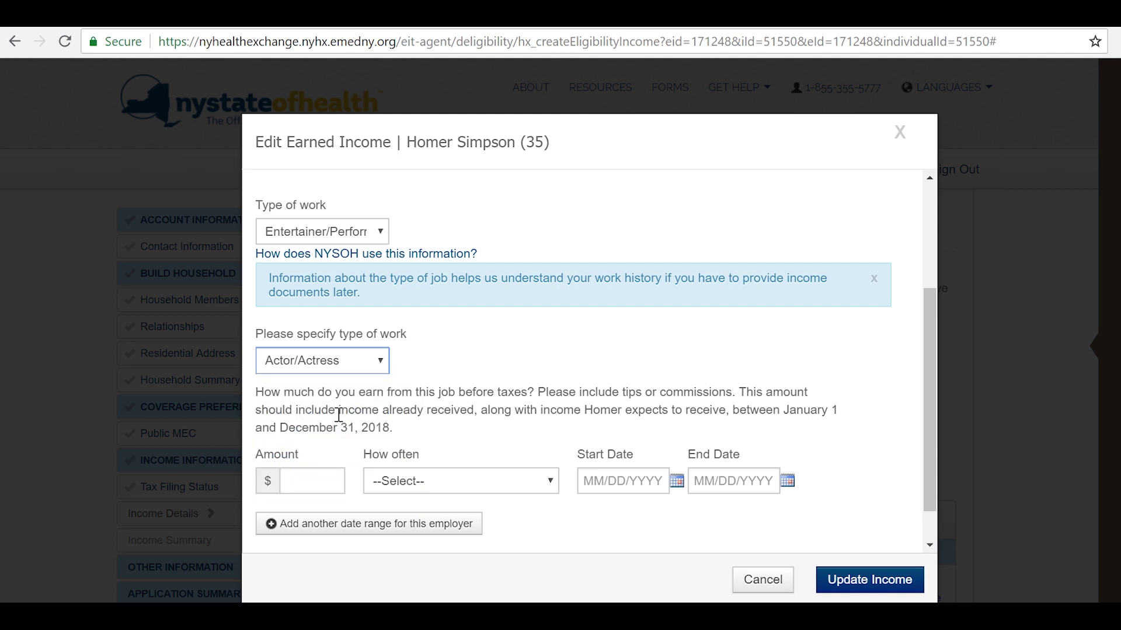
Change the specific entertainer work to Other, describe it as Actor, and clear that description again
{"action": "left_click", "coordinate": [383, 372]}
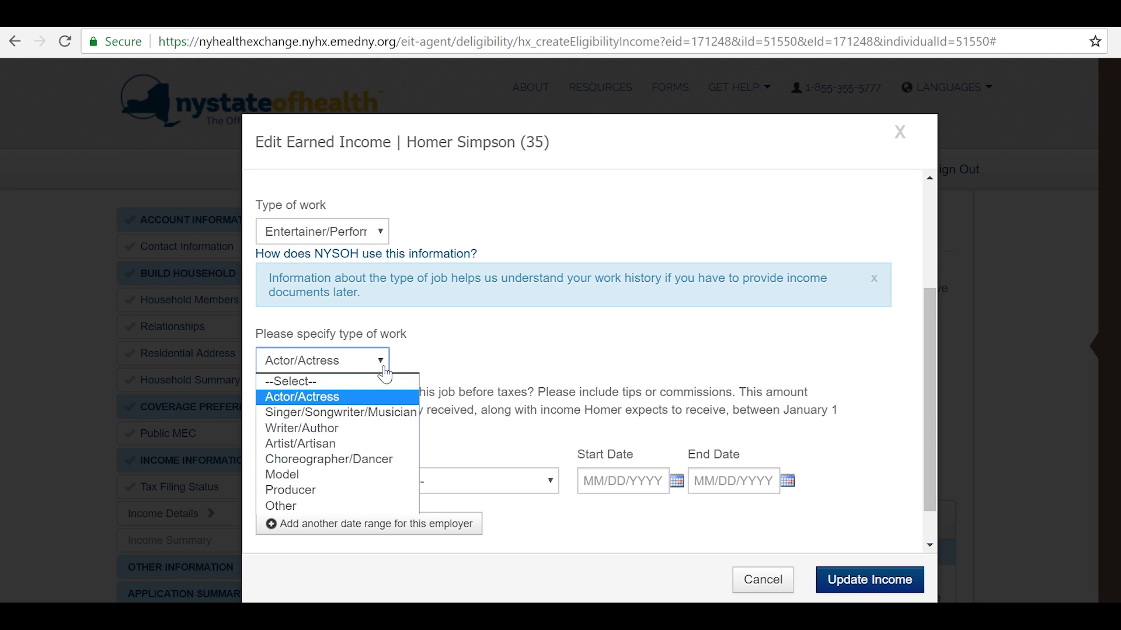
{"action": "left_click", "coordinate": [316, 506]}
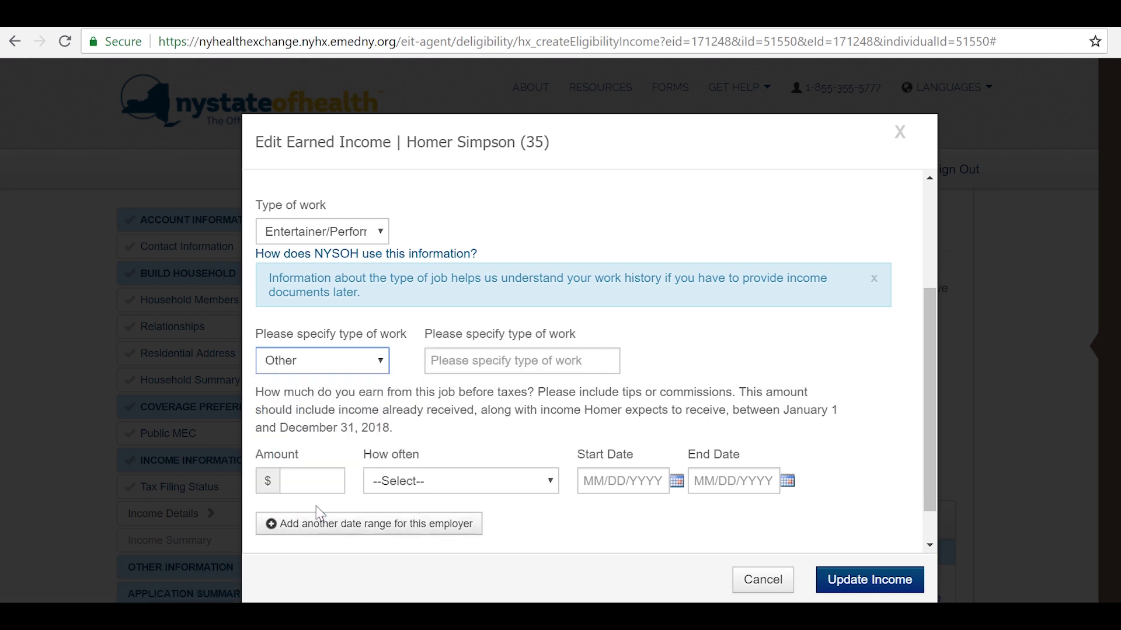
{"action": "left_click", "coordinate": [455, 360]}
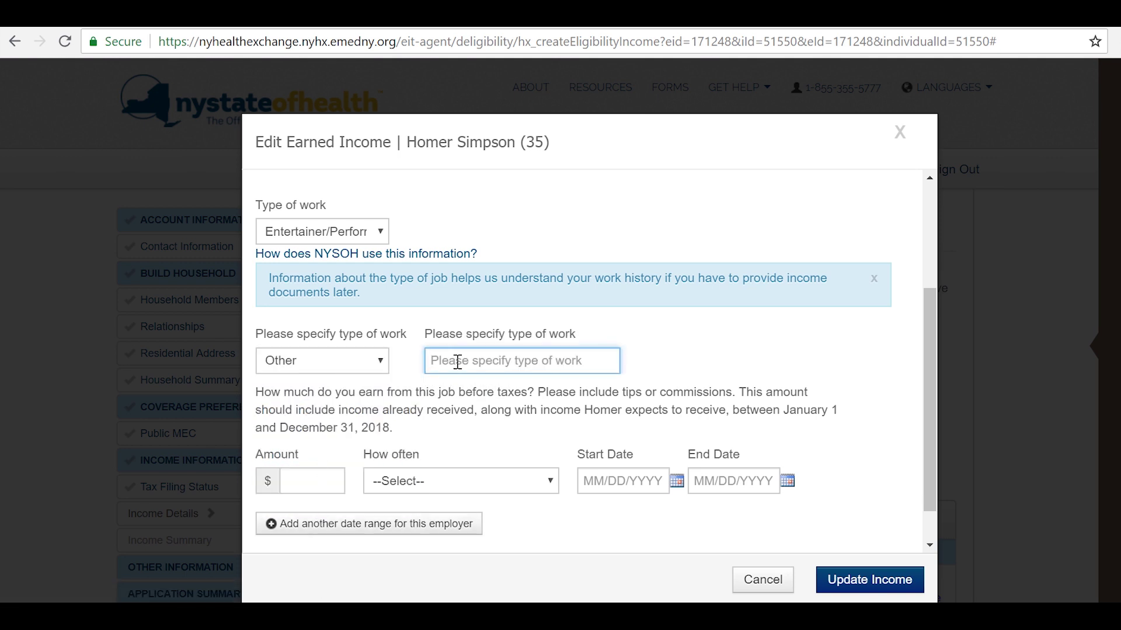
{"action": "type", "text": "Acto"}
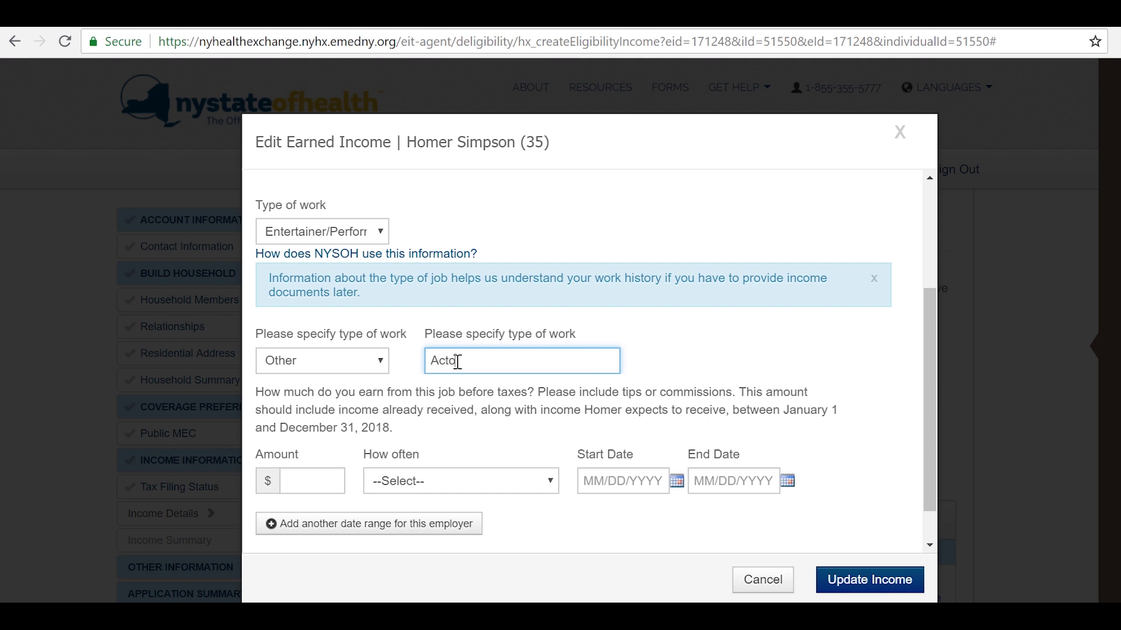
{"action": "type", "text": "r"}
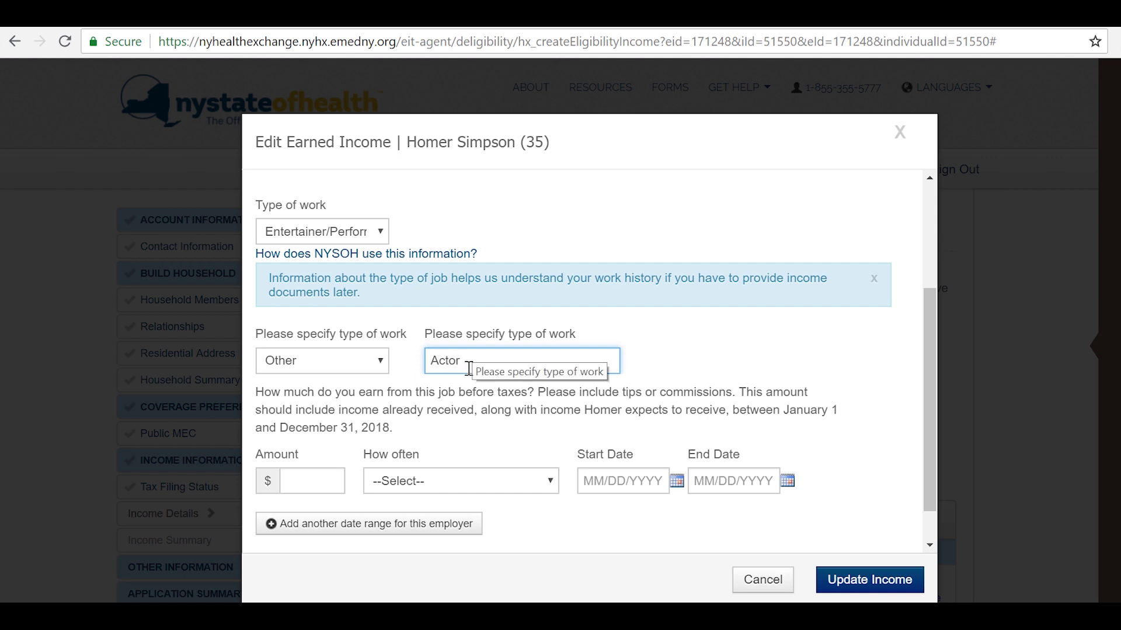
{"action": "left_click_drag", "start_coordinate": [467, 362], "coordinate": [422, 359]}
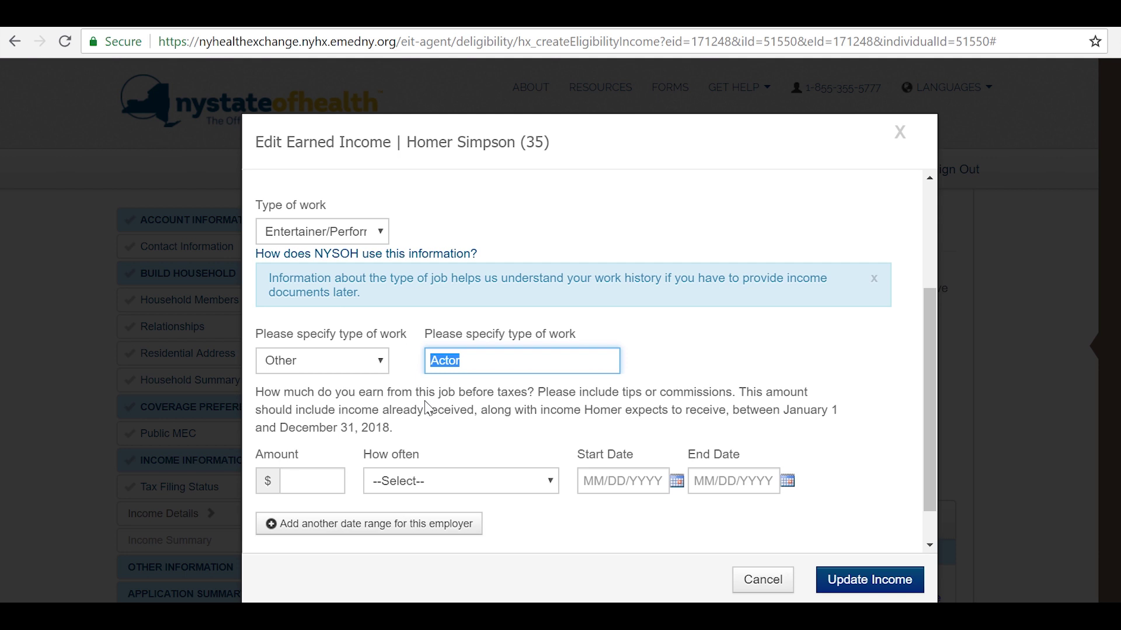
{"action": "key", "text": "BackSpace"}
Change the type of work to Tradesperson and specify it as Painter
{"action": "left_click", "coordinate": [382, 362]}
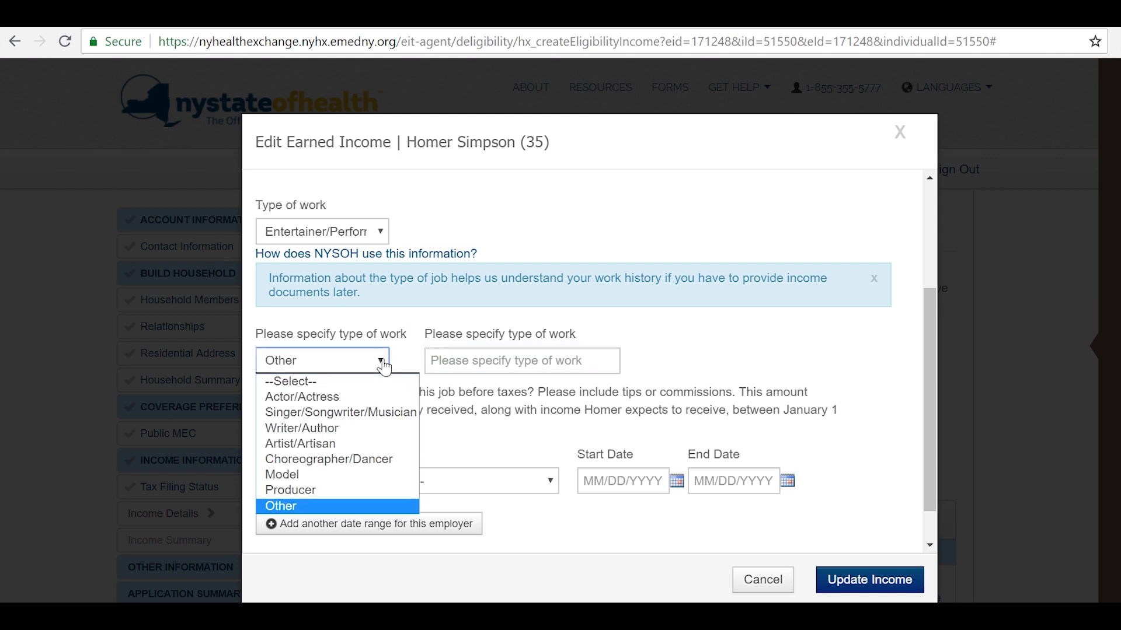
{"action": "left_click", "coordinate": [381, 232]}
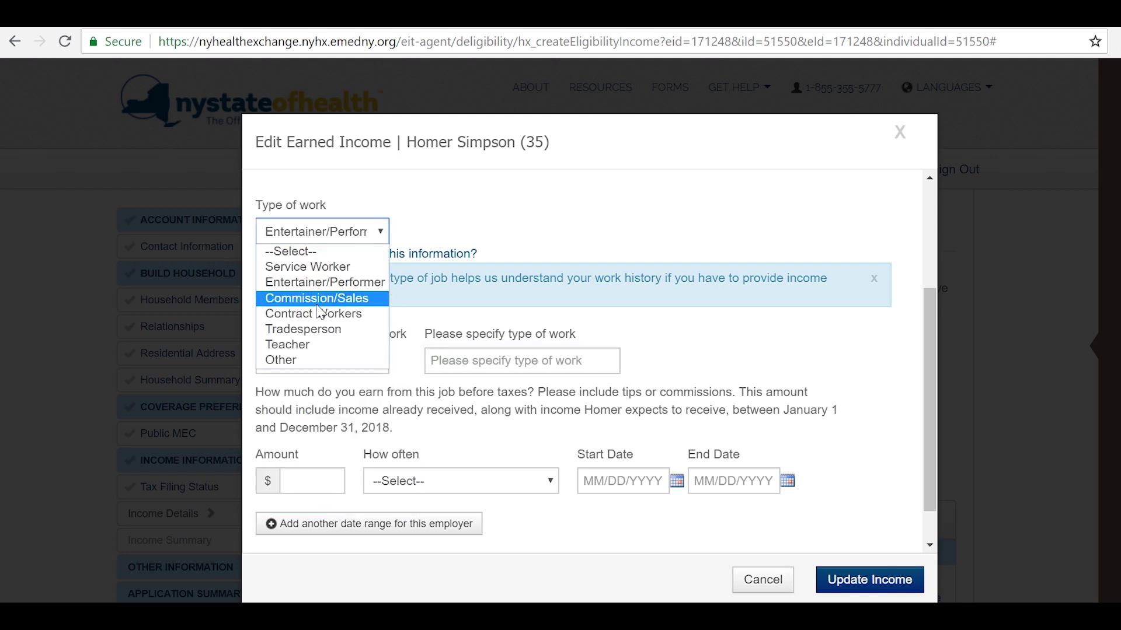
{"action": "left_click", "coordinate": [303, 330]}
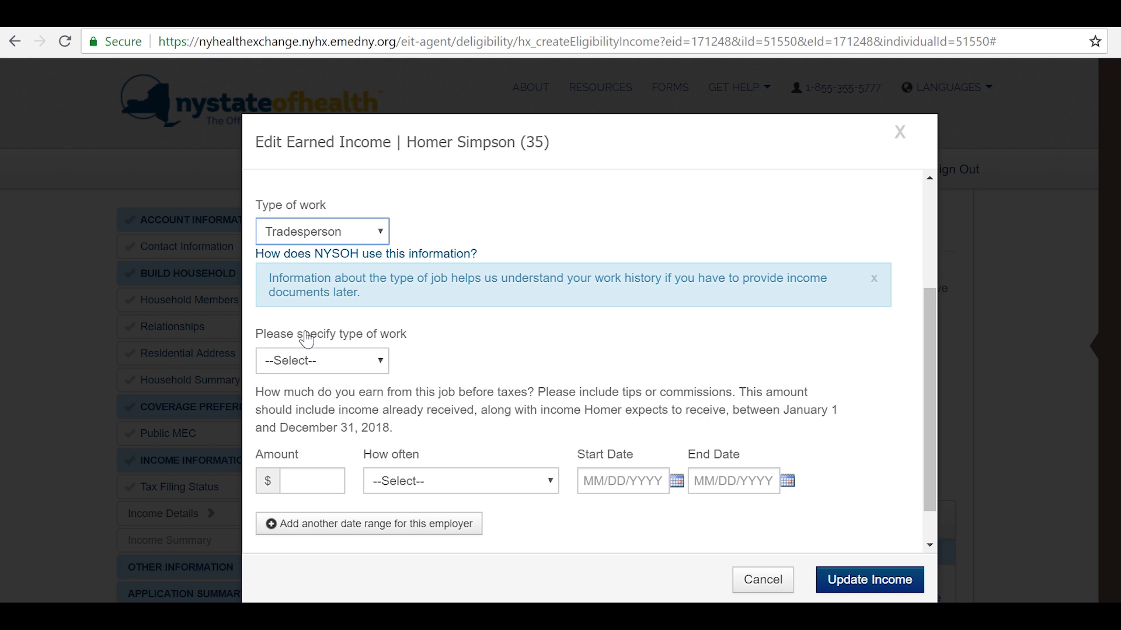
{"action": "left_click", "coordinate": [334, 368]}
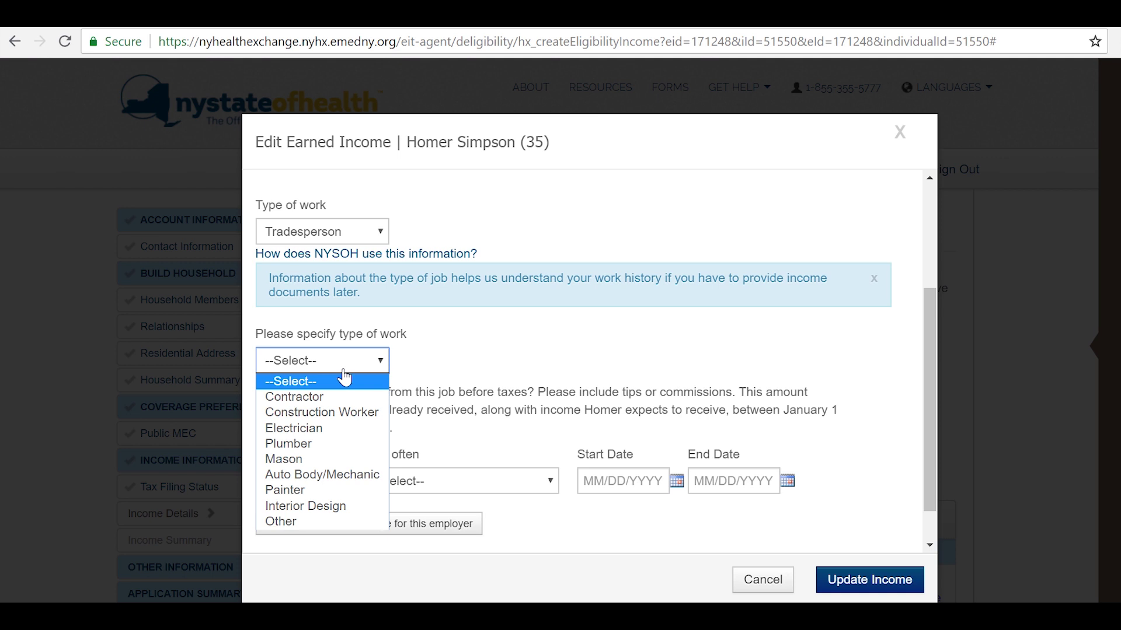
{"action": "left_click", "coordinate": [366, 236]}
{"action": "left_click", "coordinate": [383, 241]}
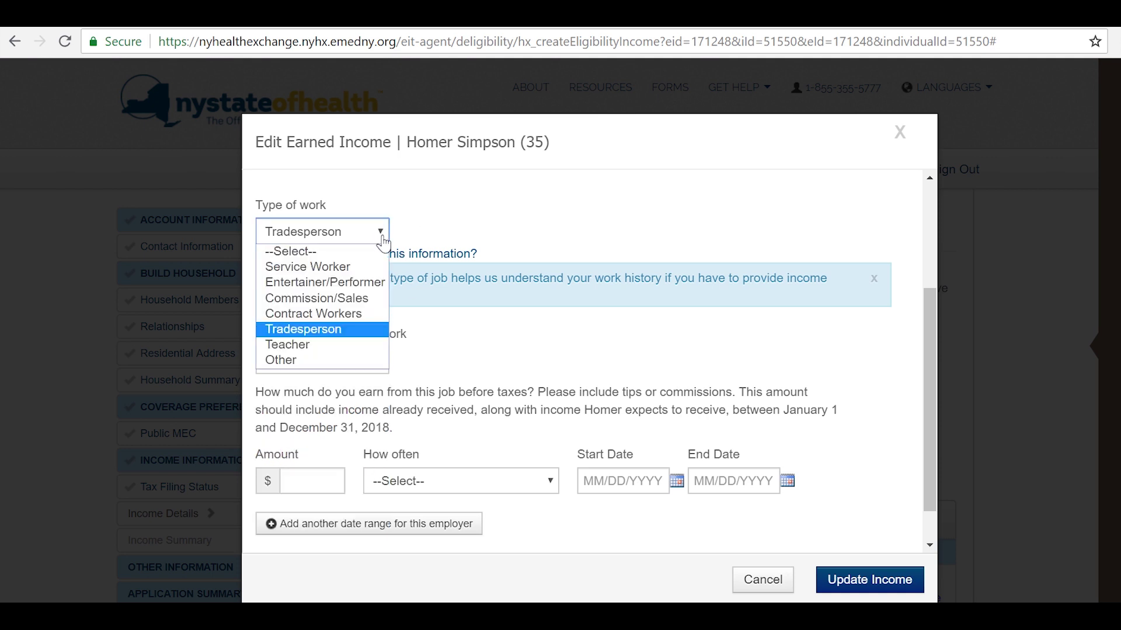
{"action": "left_click", "coordinate": [316, 332]}
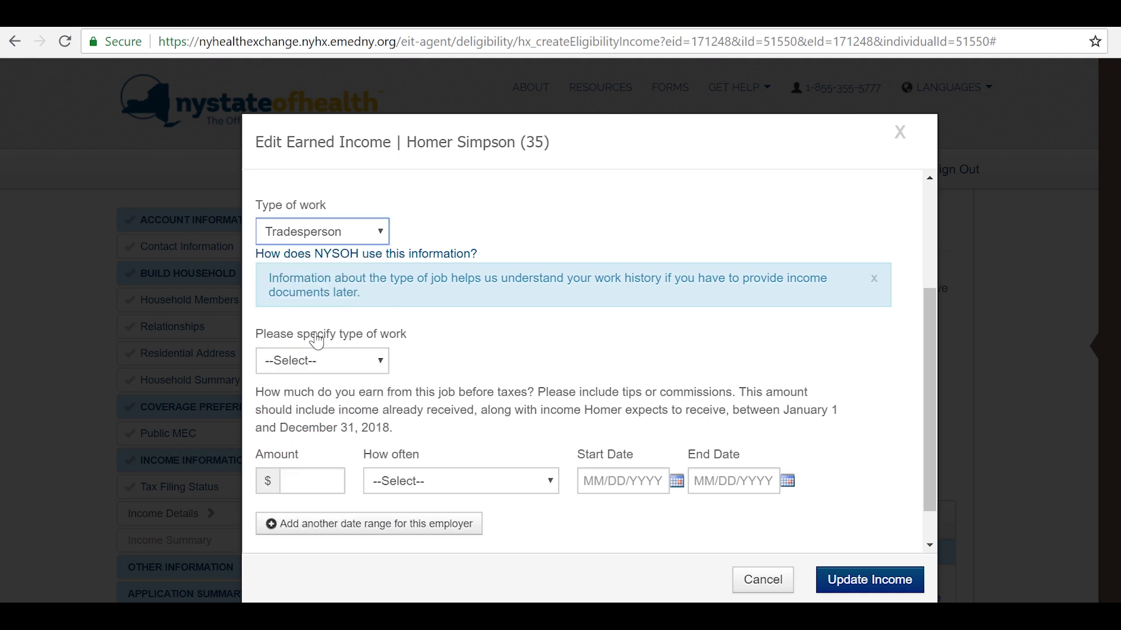
{"action": "left_click", "coordinate": [336, 368]}
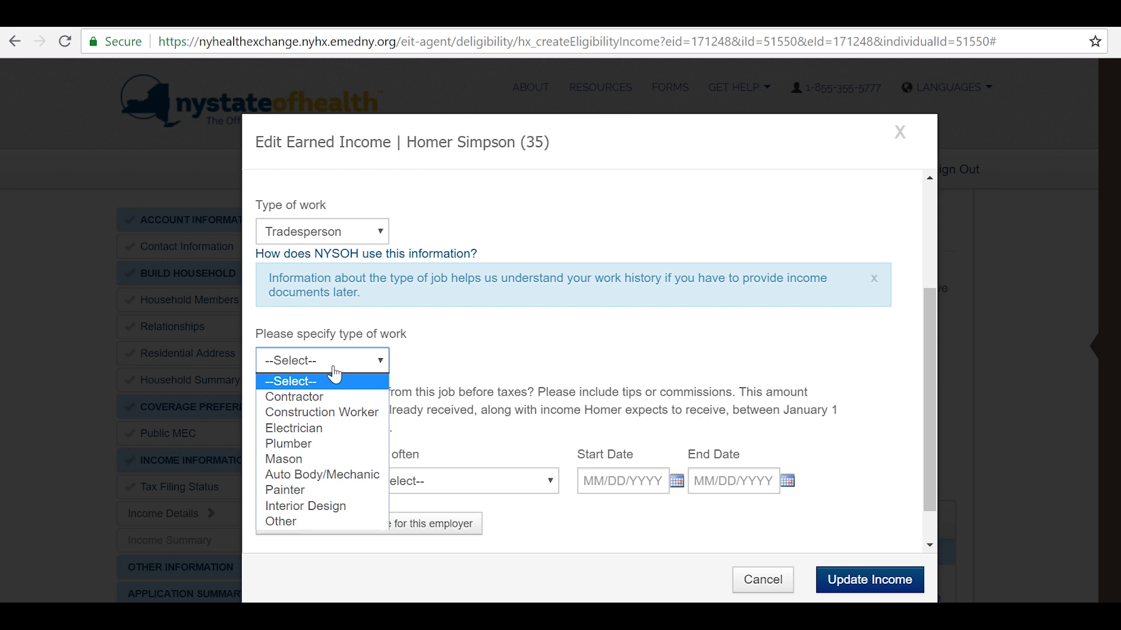
{"action": "left_click", "coordinate": [309, 490]}
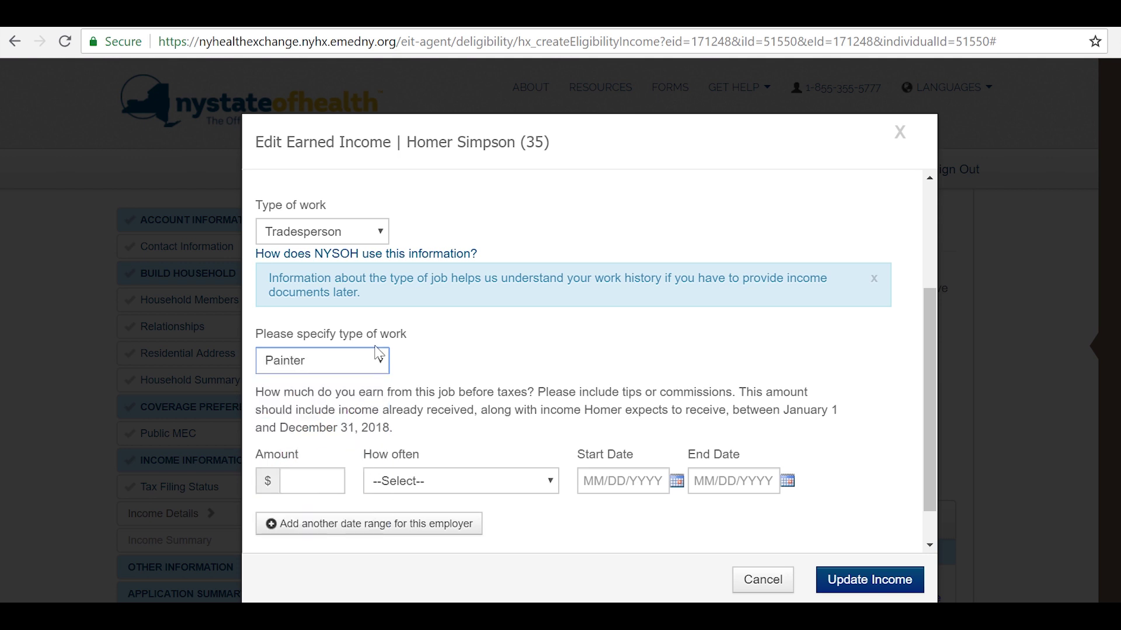
Switch the type of work to Other, leaving its free-text description empty
{"action": "left_click", "coordinate": [377, 239]}
{"action": "left_click", "coordinate": [349, 360]}
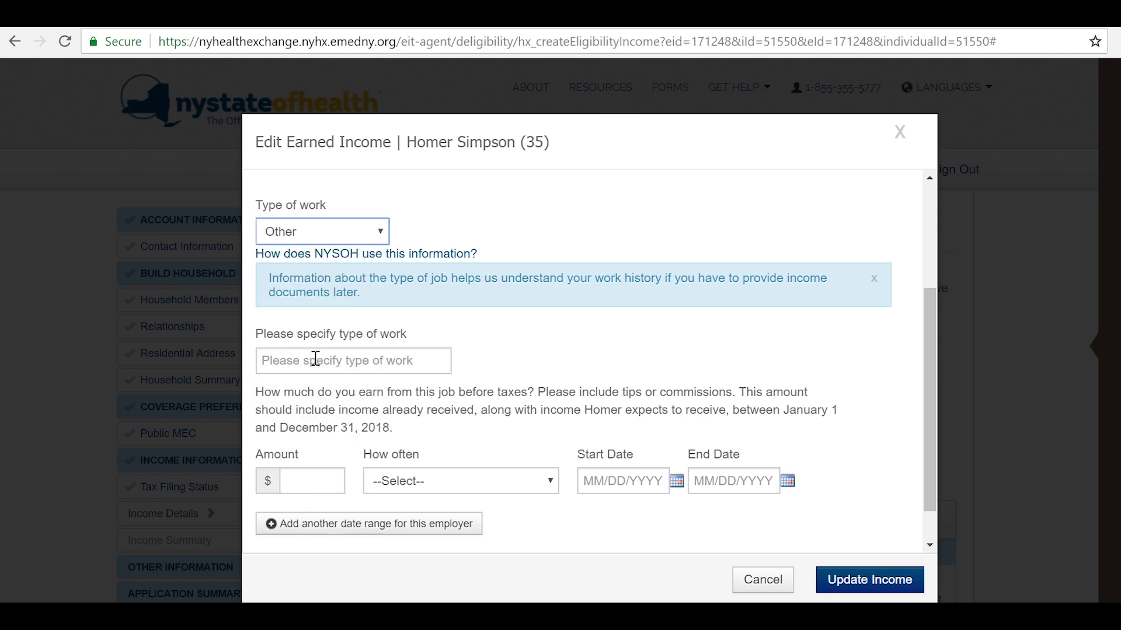
{"action": "left_click", "coordinate": [278, 362]}
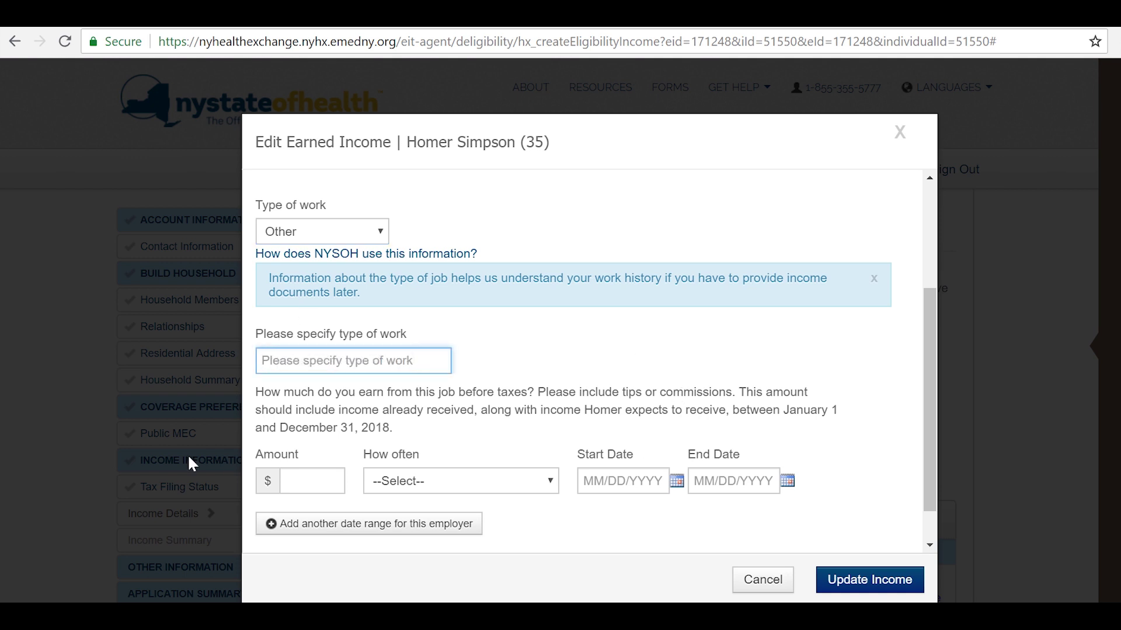
{"action": "scroll", "coordinate": [316, 460], "scroll_direction": "down", "scroll_amount": 1}
{"action": "left_click", "coordinate": [305, 434]}
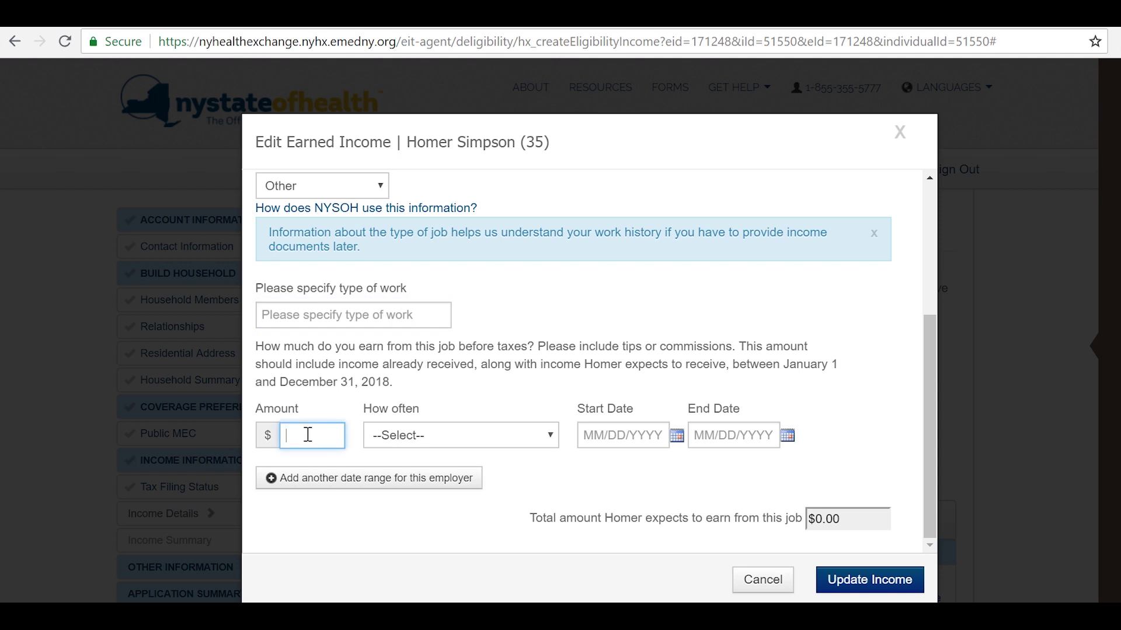
Set the type of work back to Entertainer/Performer and specify it as Actor/Actress
{"action": "left_click", "coordinate": [345, 197]}
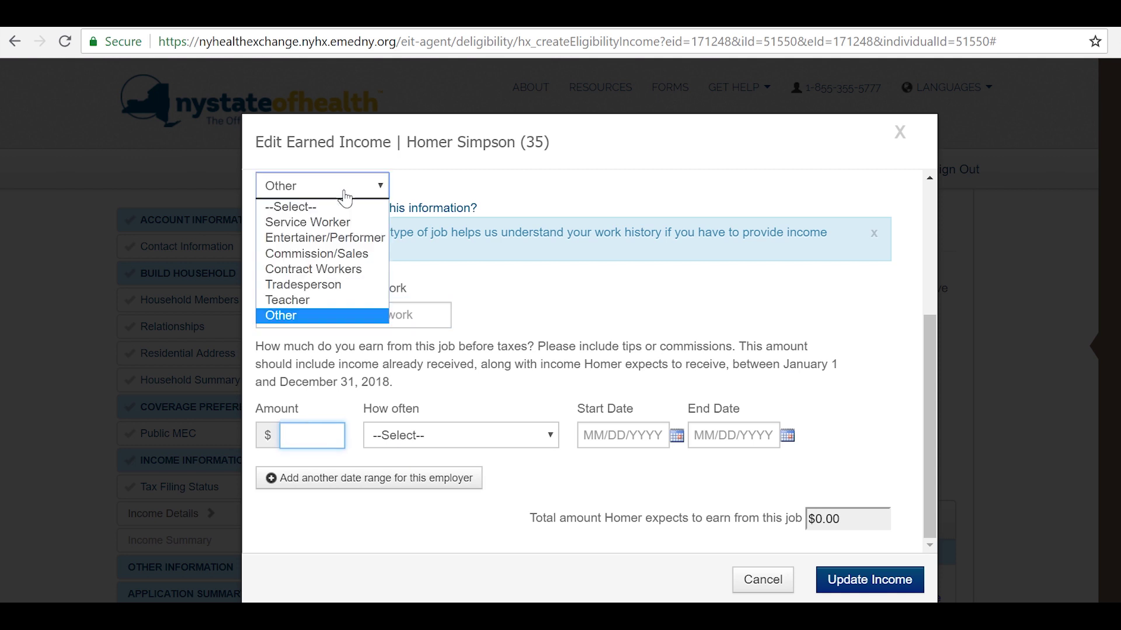
{"action": "left_click", "coordinate": [336, 239]}
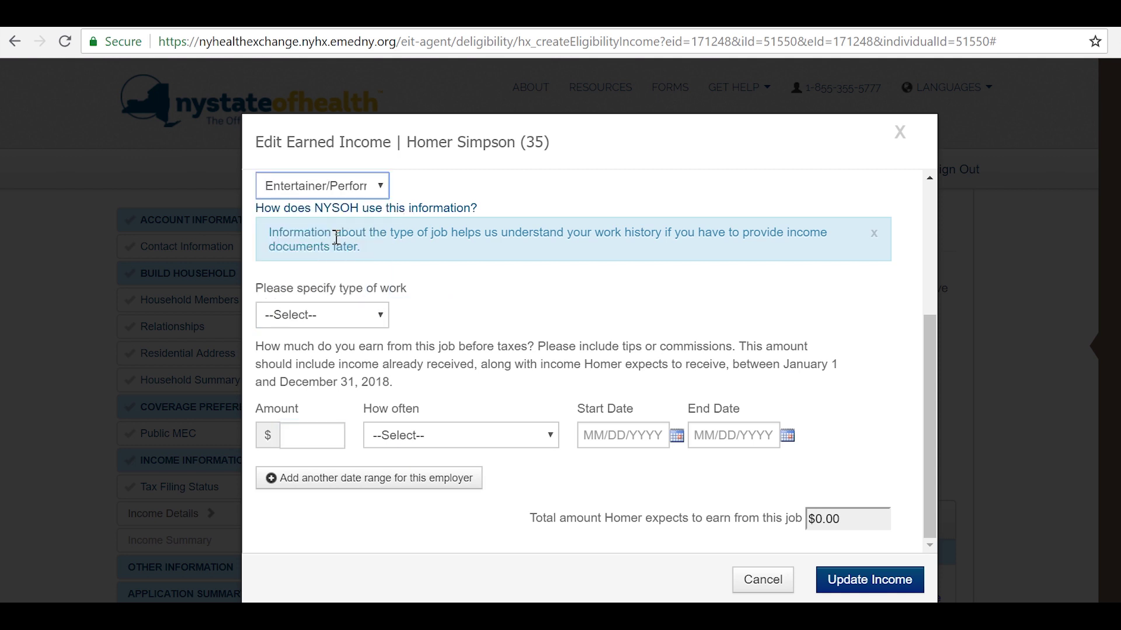
{"action": "left_click", "coordinate": [321, 315]}
{"action": "left_click", "coordinate": [321, 348]}
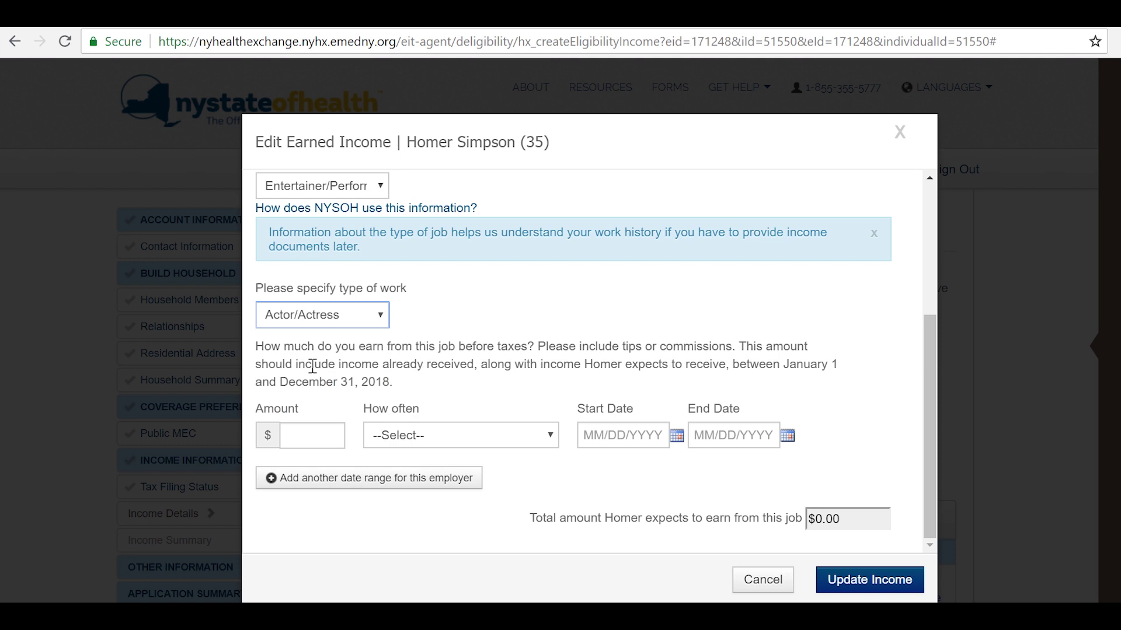
Enter earnings of $200 paid weekly for the seasonal job
{"action": "left_click", "coordinate": [300, 432]}
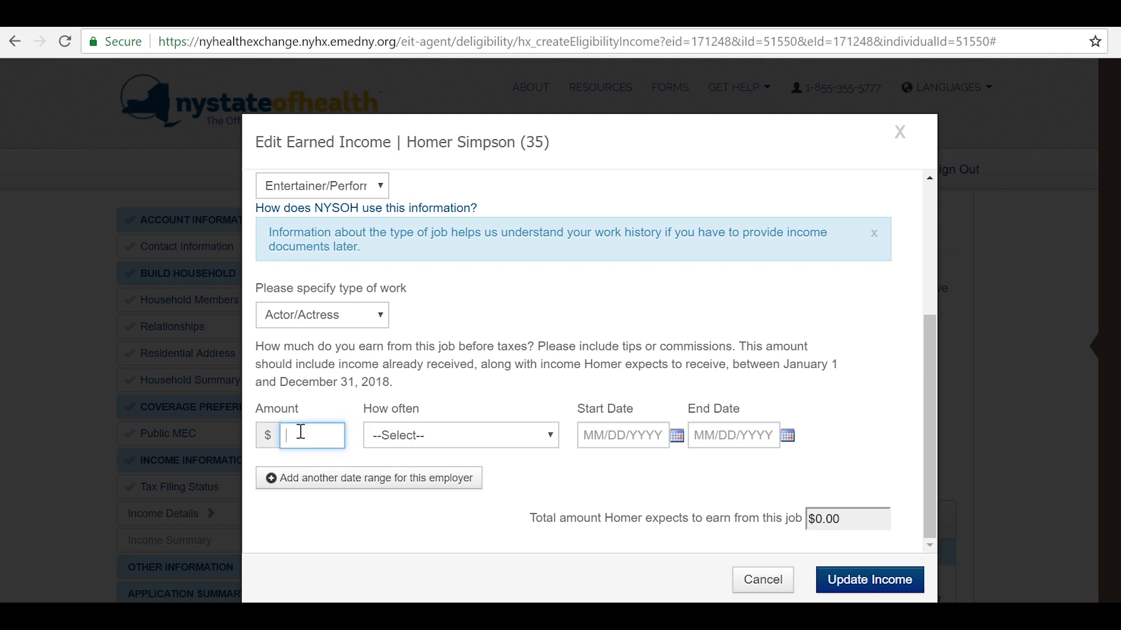
{"action": "scroll", "coordinate": [301, 432], "scroll_direction": "up", "scroll_amount": 4}
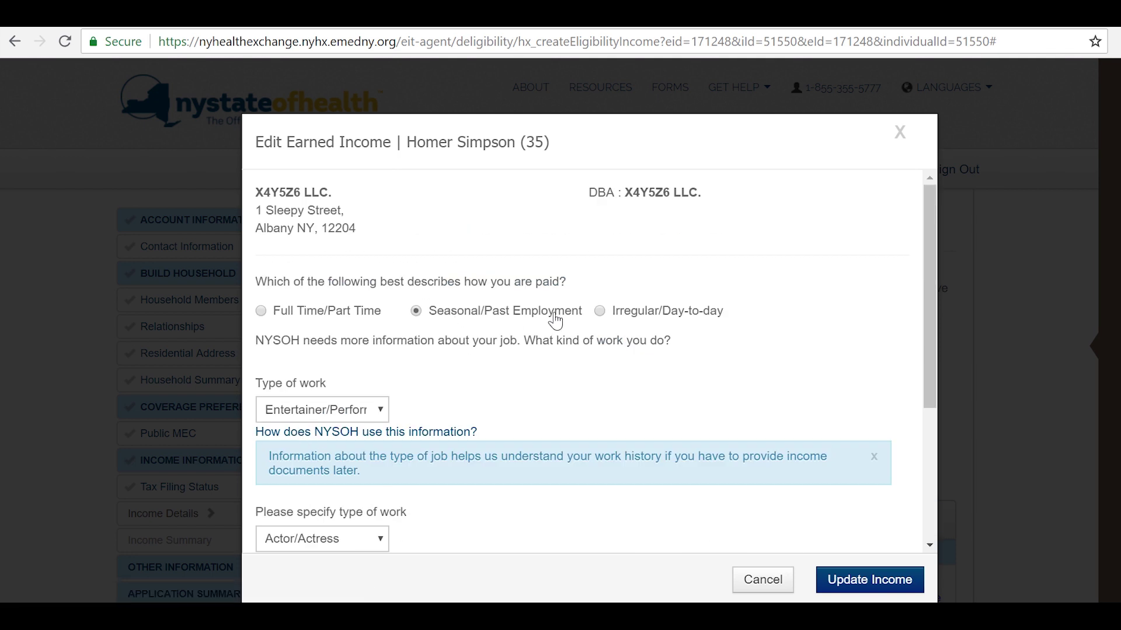
{"action": "scroll", "coordinate": [521, 425], "scroll_direction": "down", "scroll_amount": 4}
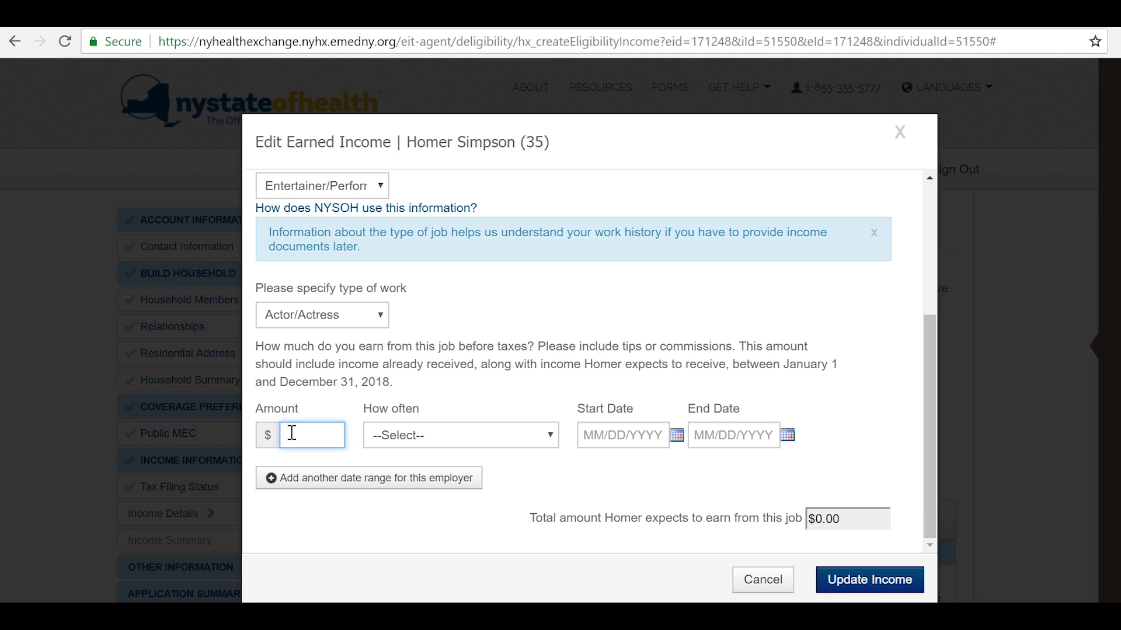
{"action": "type", "text": "200"}
{"action": "left_click", "coordinate": [502, 441]}
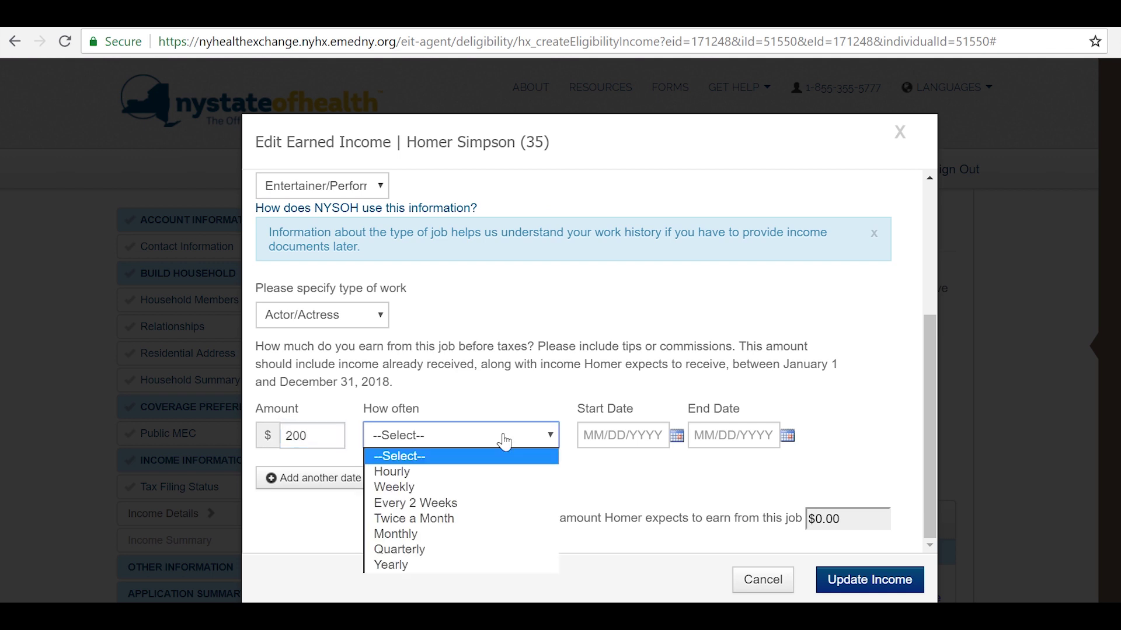
{"action": "left_click", "coordinate": [461, 487]}
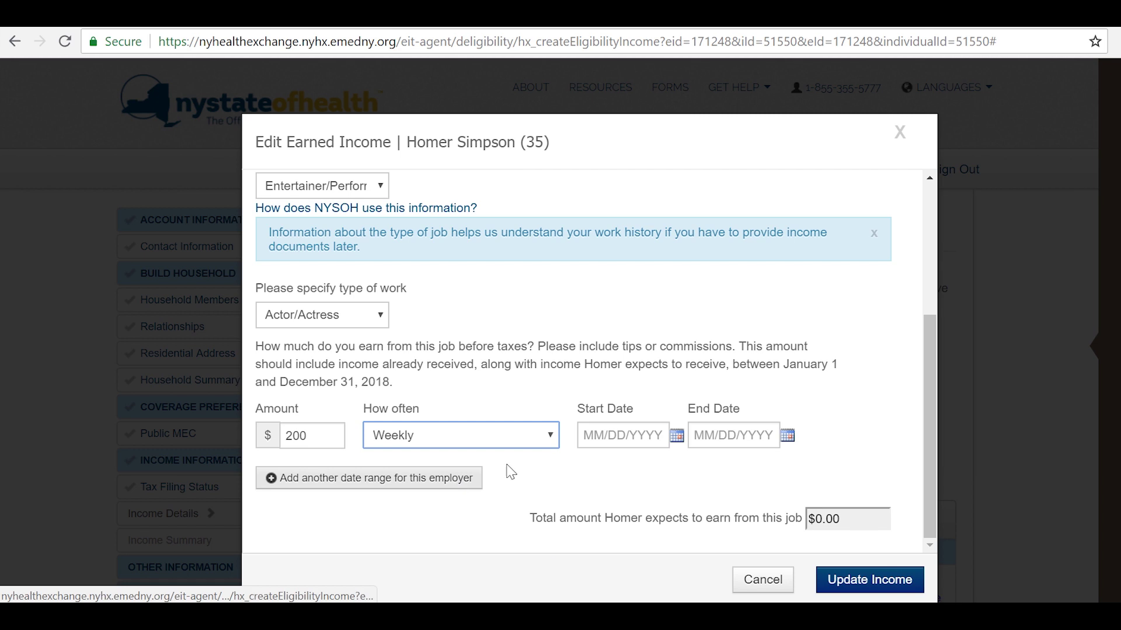
Set the start date of the $200 weekly earnings to 01/01/2018
{"action": "left_click", "coordinate": [607, 436]}
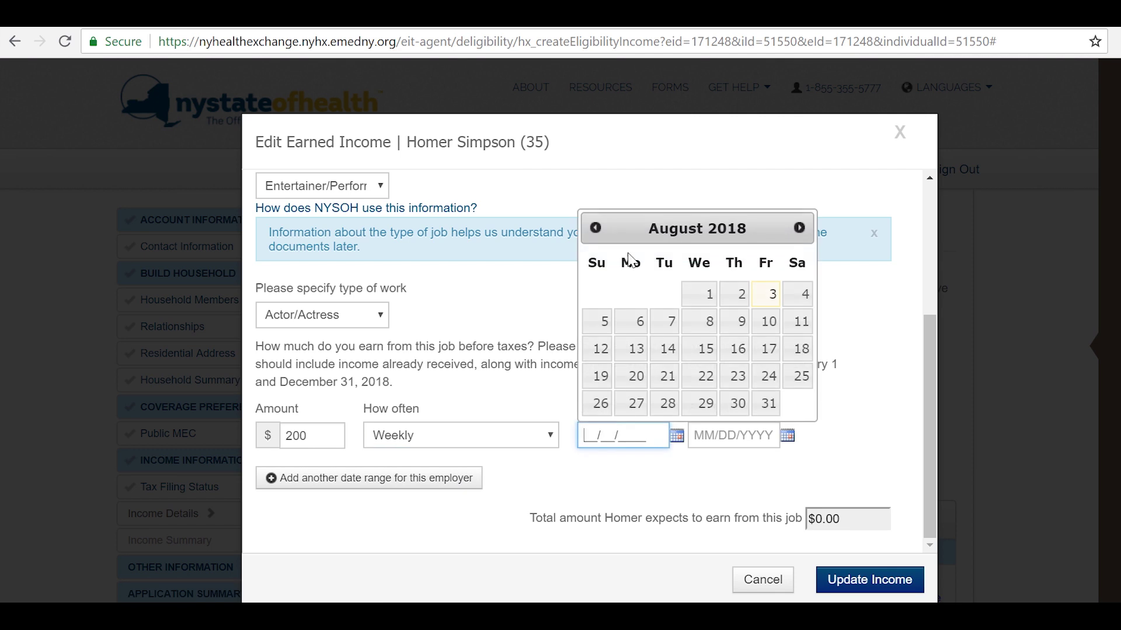
{"action": "left_click", "coordinate": [595, 228]}
{"action": "left_click", "coordinate": [595, 228]}
{"action": "left_click", "coordinate": [596, 228]}
{"action": "left_click", "coordinate": [596, 228]}
{"action": "left_click", "coordinate": [595, 228]}
{"action": "left_click", "coordinate": [596, 228]}
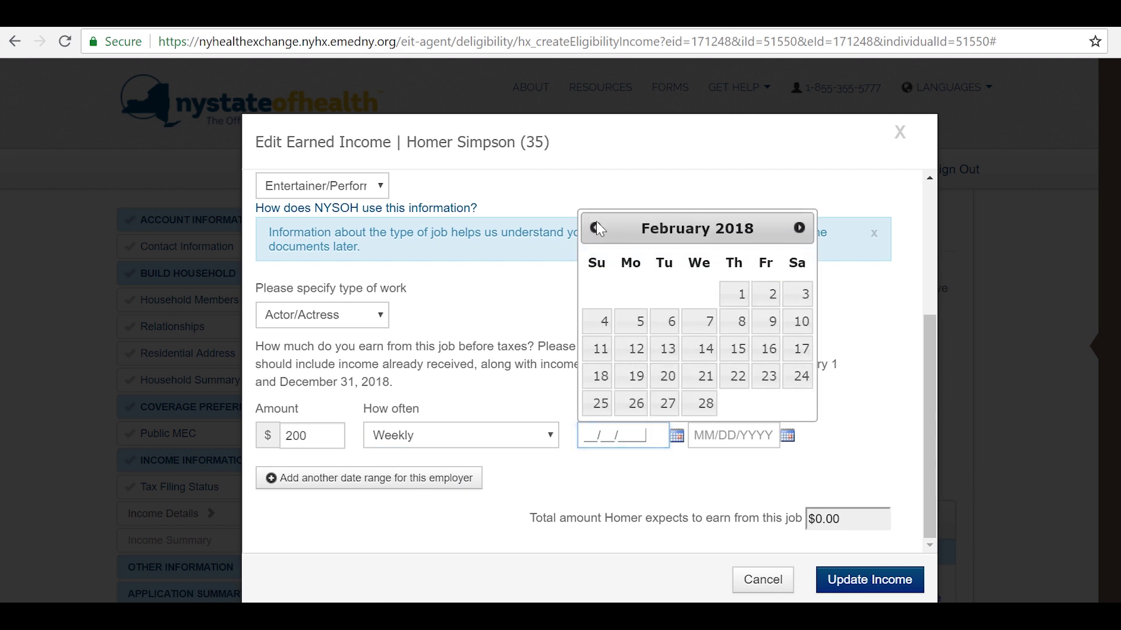
{"action": "left_click", "coordinate": [596, 227]}
{"action": "left_click", "coordinate": [637, 295]}
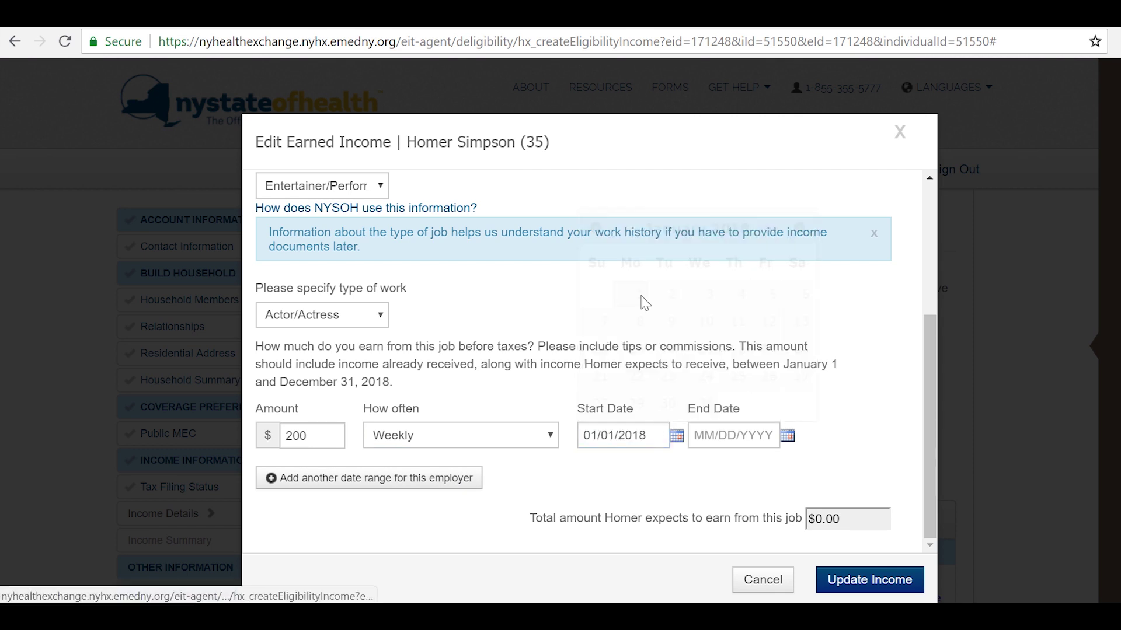
Set the end date of the $200 weekly earnings to 05/31/2018
{"action": "left_click", "coordinate": [733, 438]}
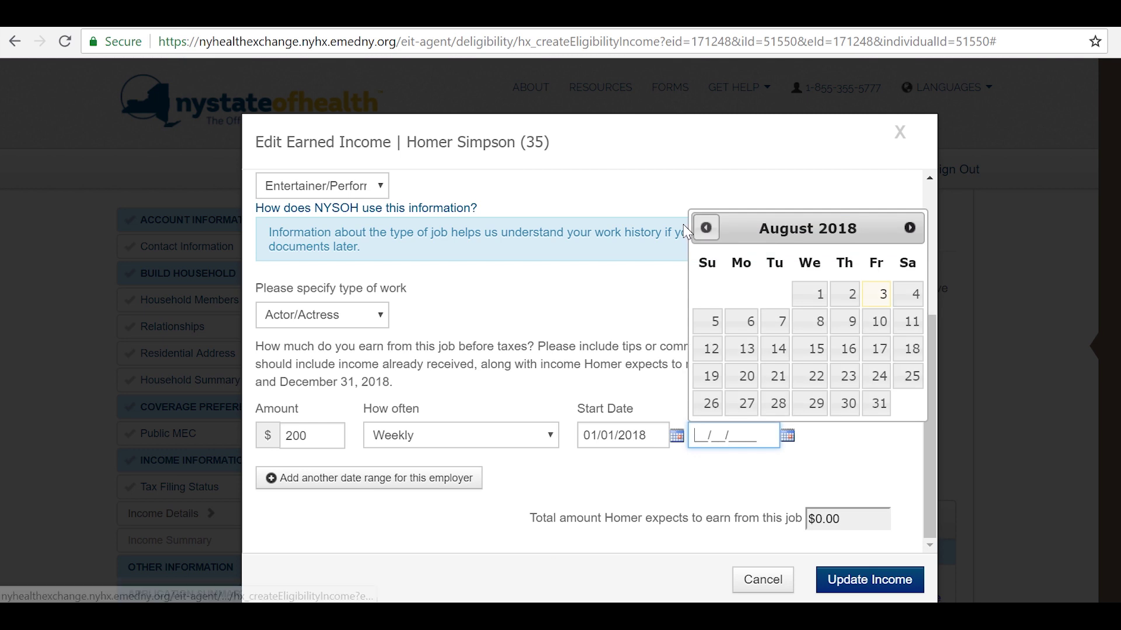
{"action": "left_click", "coordinate": [705, 228]}
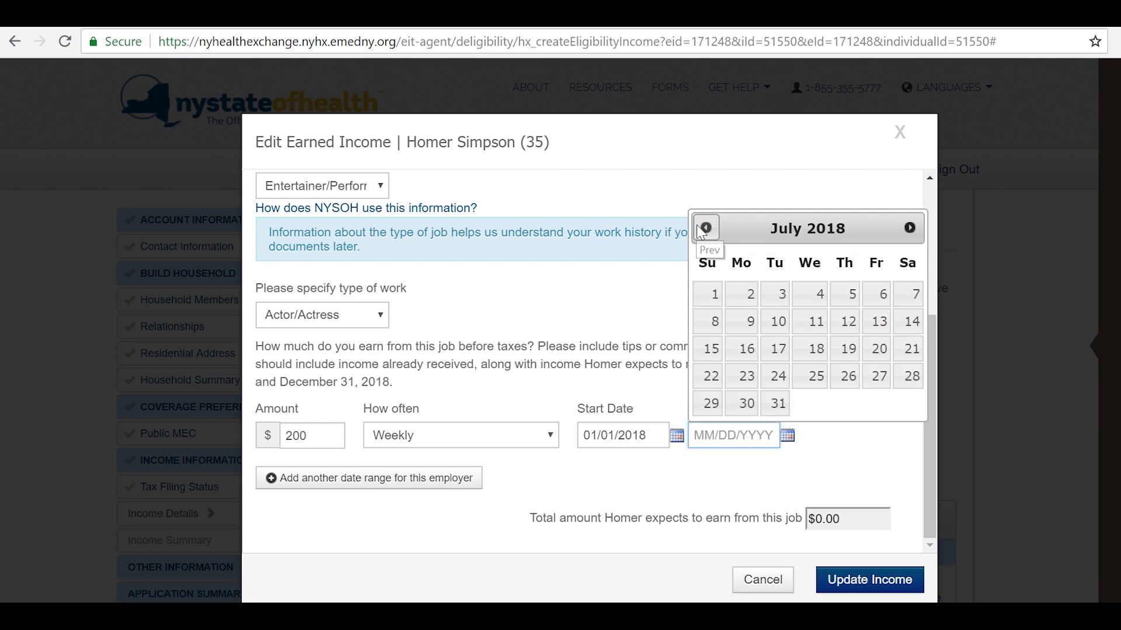
{"action": "left_click", "coordinate": [705, 229]}
{"action": "left_click", "coordinate": [705, 228]}
{"action": "left_click", "coordinate": [847, 403]}
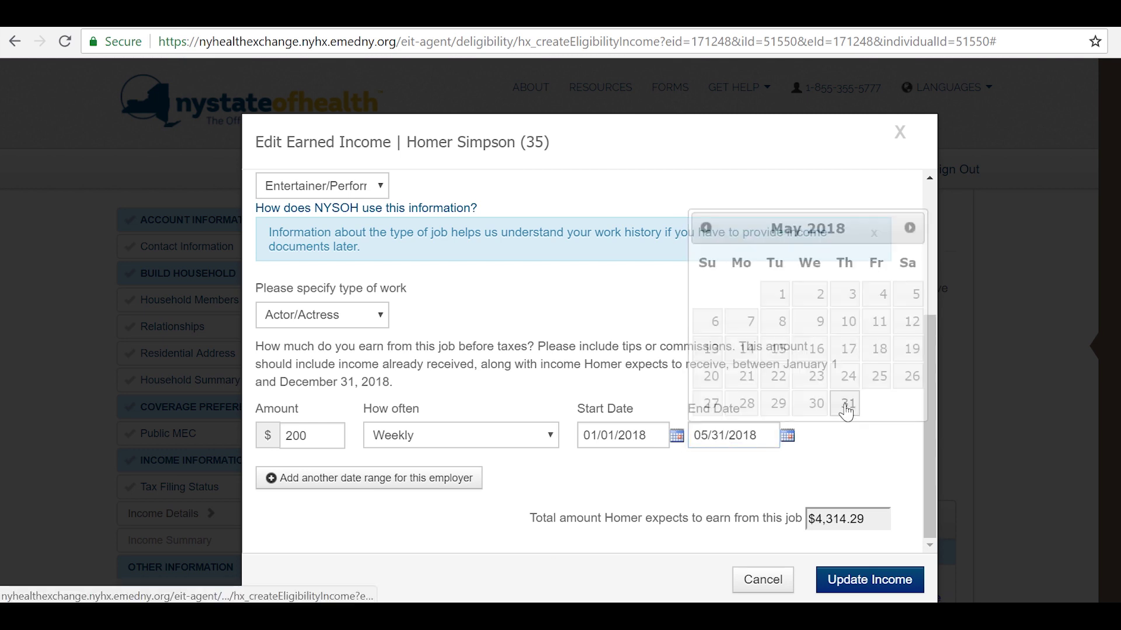
Add another date range for this employer with earnings of $300 paid weekly
{"action": "left_click", "coordinate": [348, 478]}
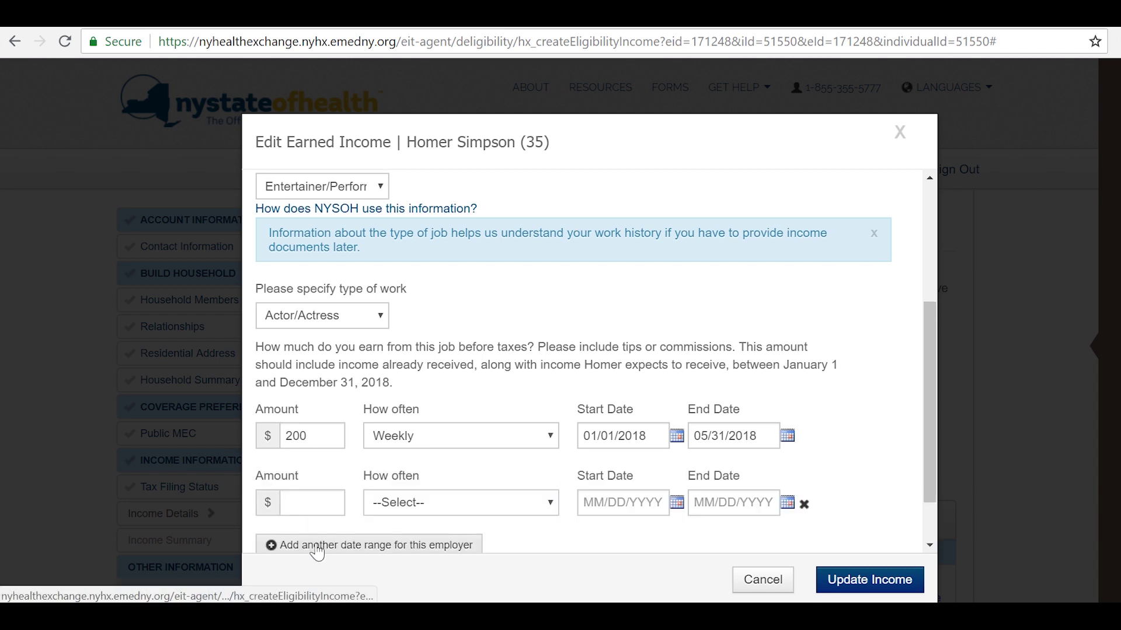
{"action": "left_click", "coordinate": [315, 503]}
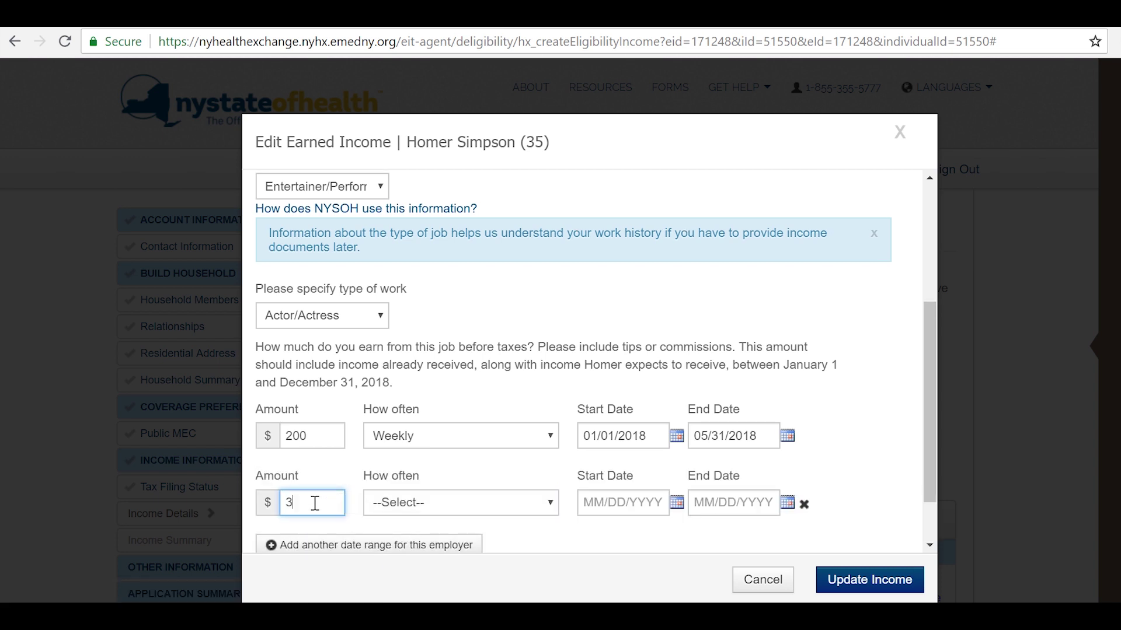
{"action": "left_click", "coordinate": [416, 506]}
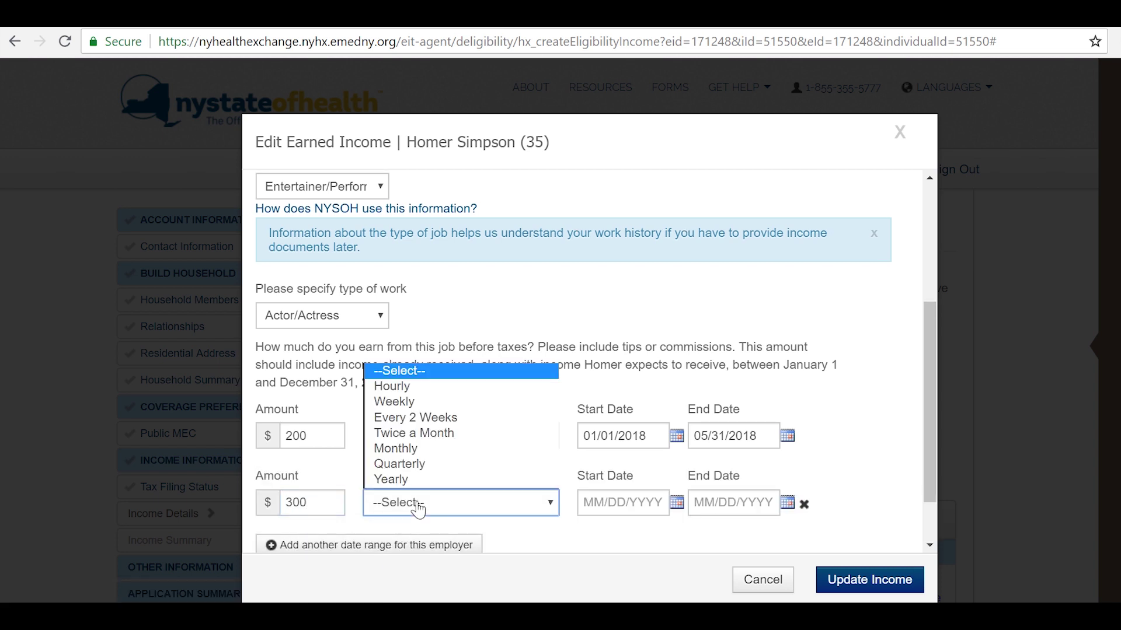
{"action": "left_click", "coordinate": [410, 402]}
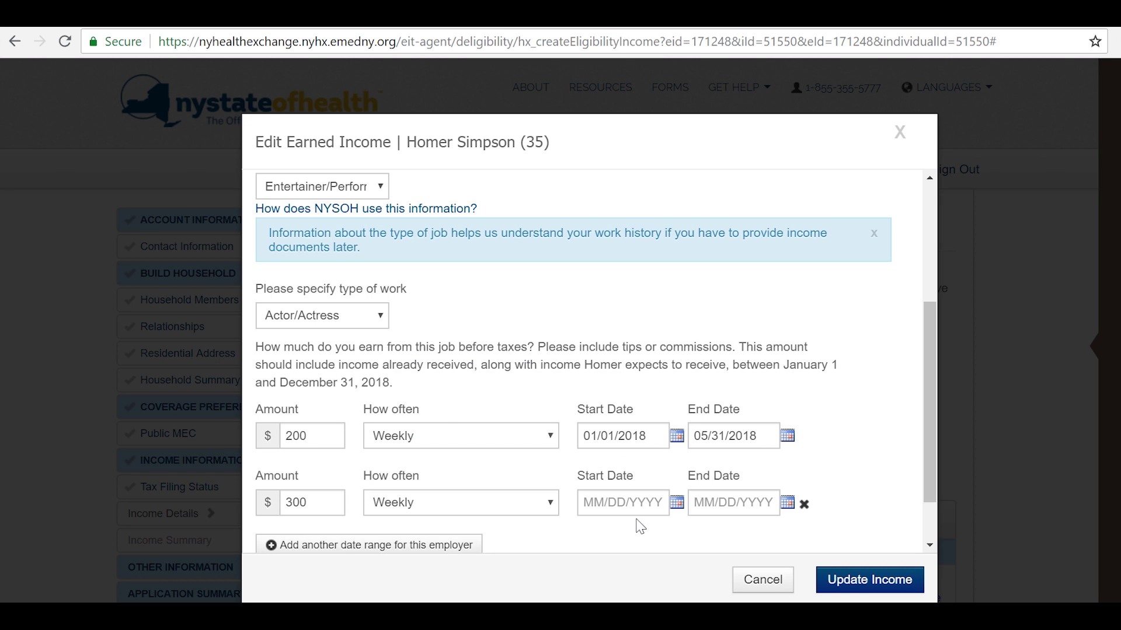
Set the start date of the second earnings range to 05/01/2018
{"action": "left_click", "coordinate": [643, 502]}
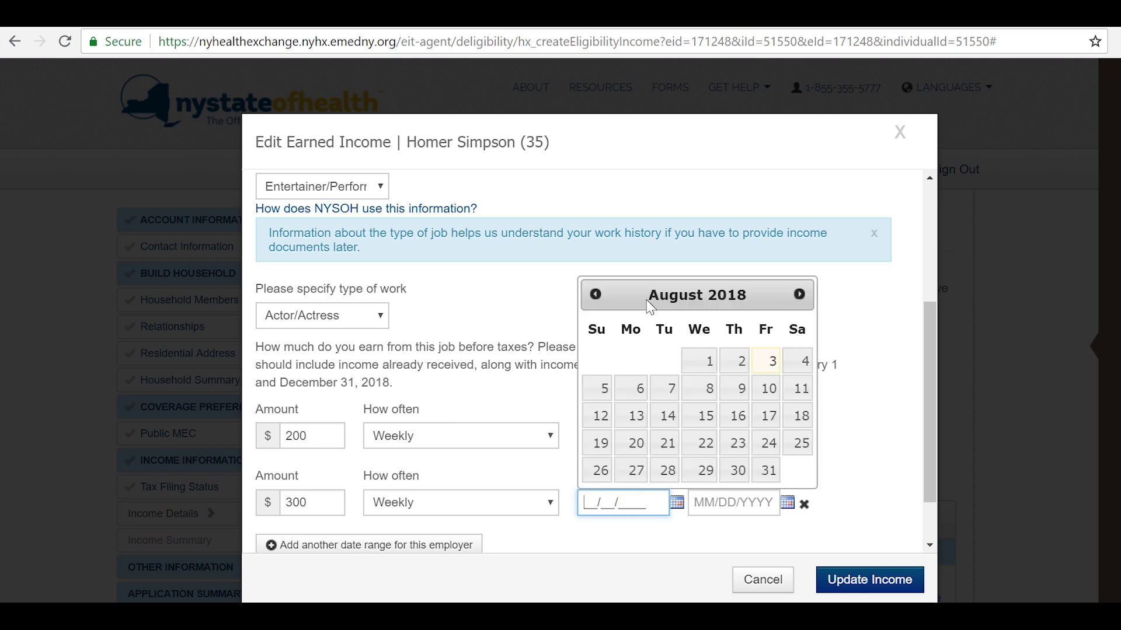
{"action": "left_click", "coordinate": [595, 294]}
{"action": "left_click", "coordinate": [596, 295]}
{"action": "left_click", "coordinate": [595, 295]}
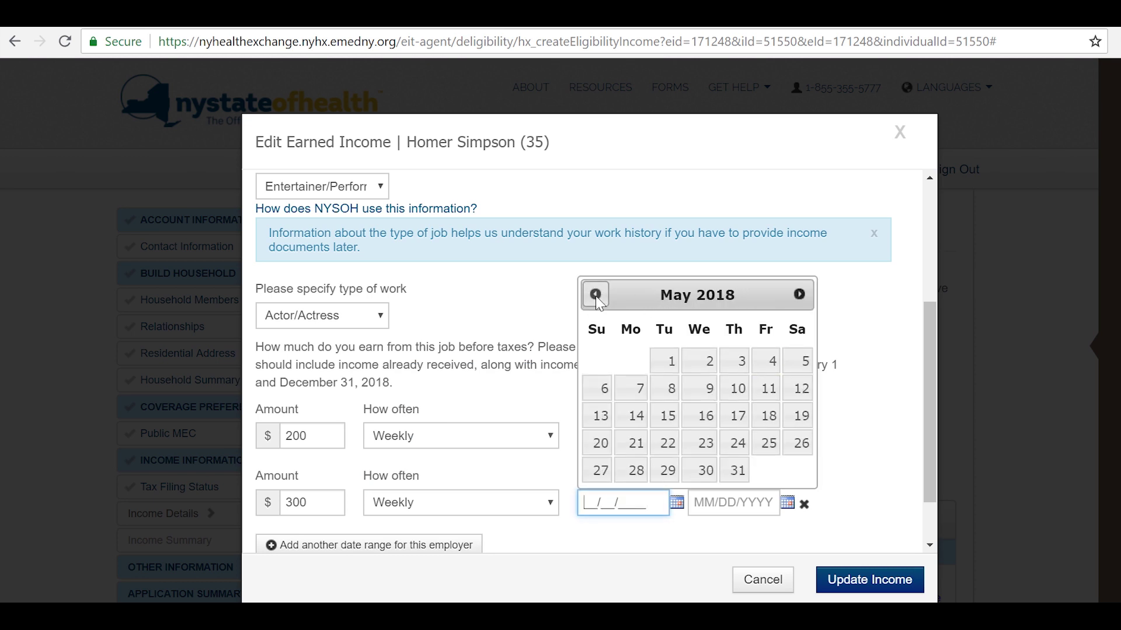
{"action": "left_click", "coordinate": [665, 362]}
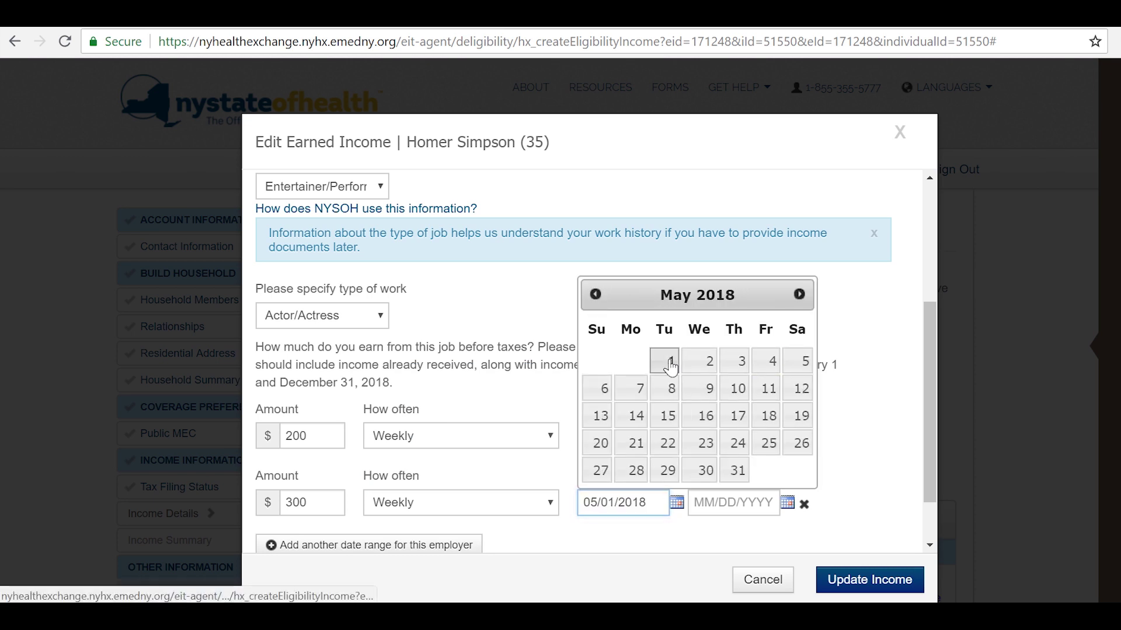
Set the end date of the second earnings range to 05/31/2018
{"action": "left_click", "coordinate": [717, 502]}
{"action": "left_click", "coordinate": [706, 296]}
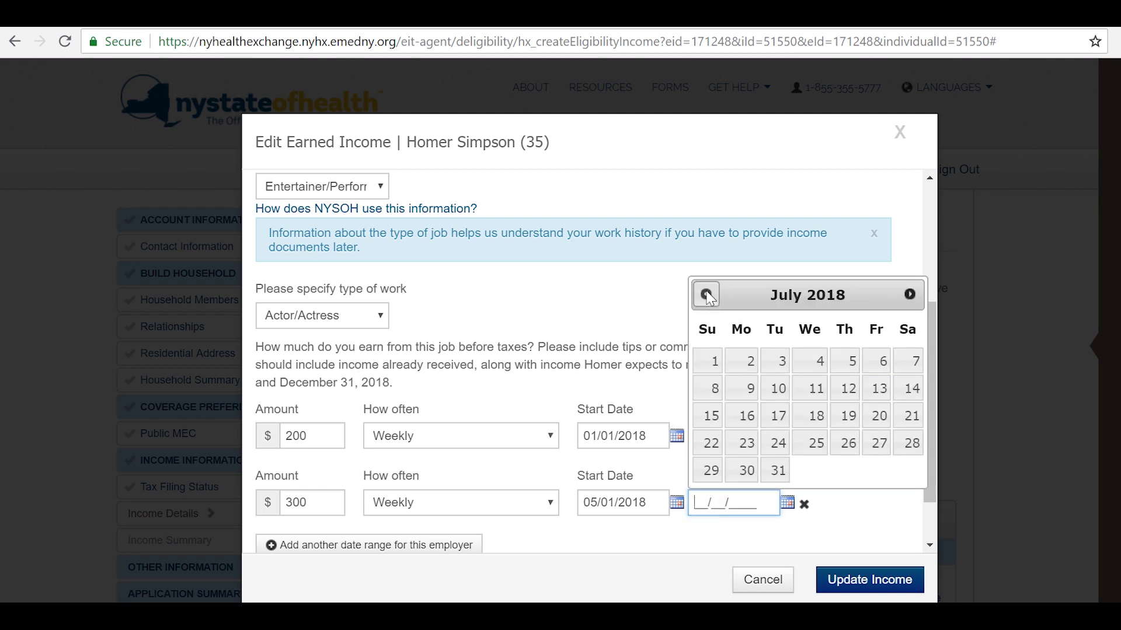
{"action": "left_click", "coordinate": [707, 294]}
{"action": "left_click", "coordinate": [707, 294]}
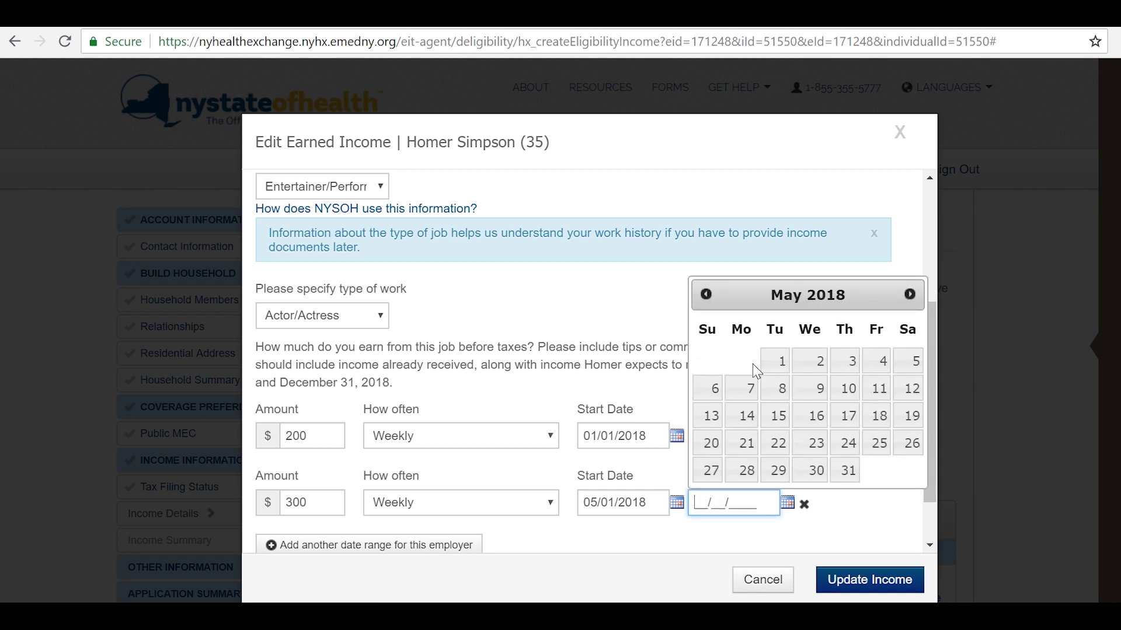
{"action": "left_click", "coordinate": [847, 470]}
{"action": "scroll", "coordinate": [525, 502], "scroll_direction": "down", "scroll_amount": 1}
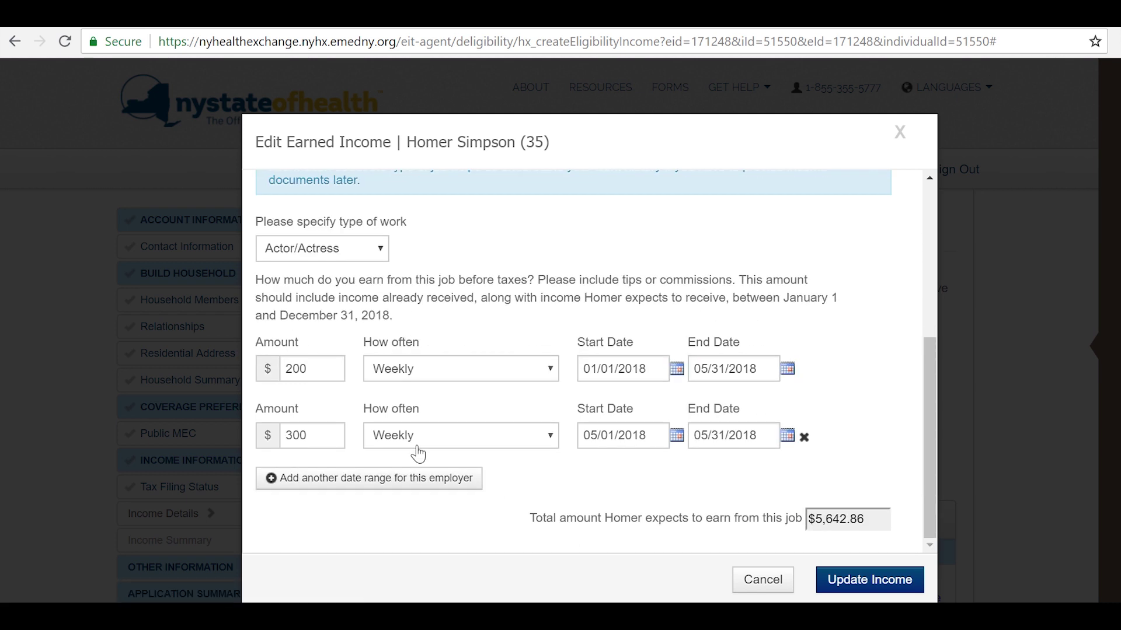
Add a third date range for this employer with earnings of $400 paid weekly
{"action": "left_click", "coordinate": [376, 479]}
{"action": "left_click", "coordinate": [297, 502]}
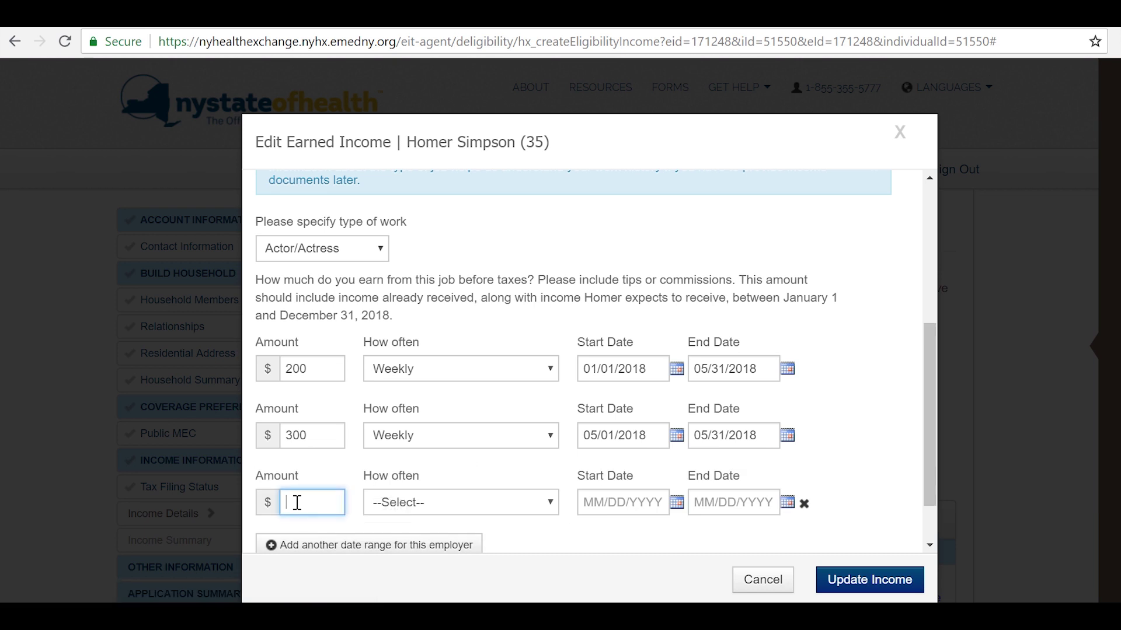
{"action": "type", "text": "400"}
{"action": "left_click", "coordinate": [488, 513]}
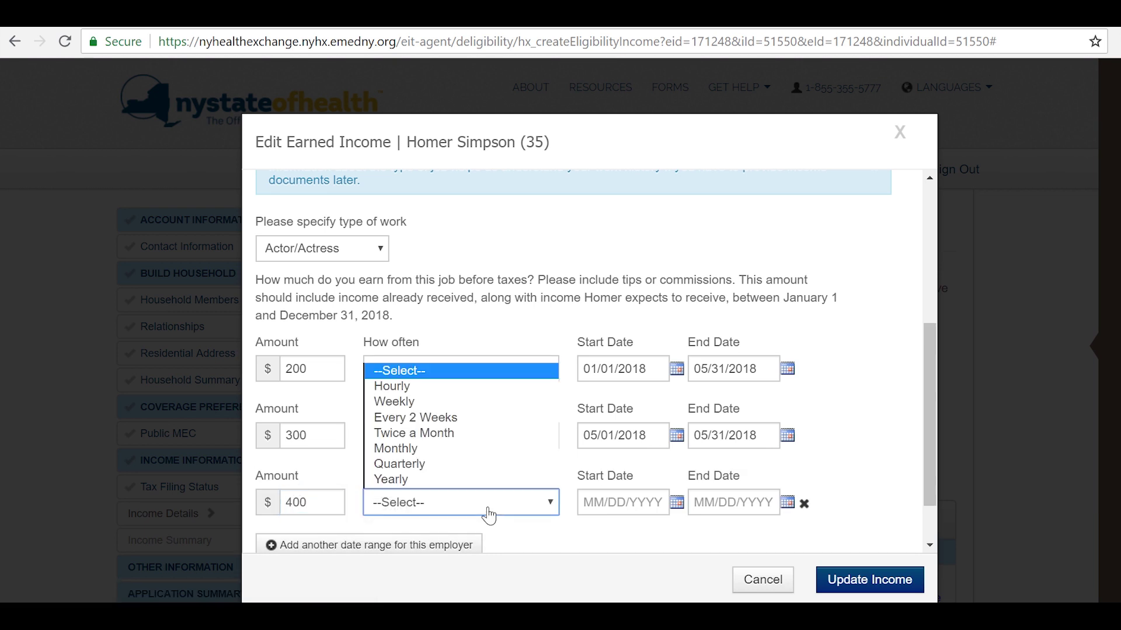
{"action": "left_click", "coordinate": [428, 402]}
Set the third earnings range to run from 06/01/2018 to 06/30/2018
{"action": "left_click", "coordinate": [659, 502]}
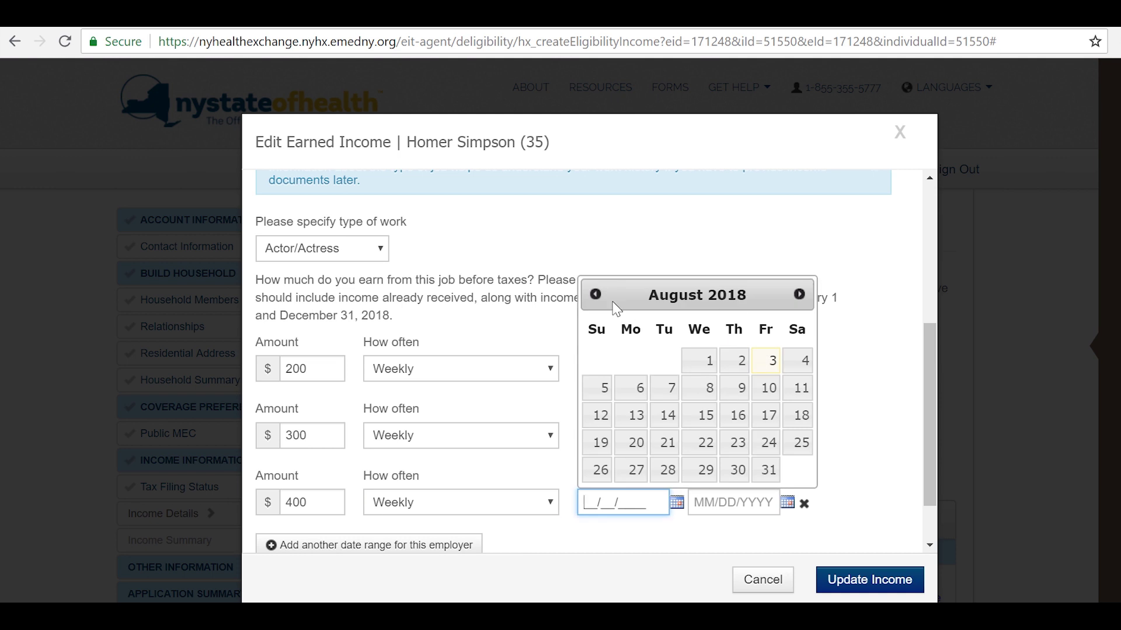
{"action": "left_click", "coordinate": [594, 294]}
{"action": "left_click", "coordinate": [595, 294]}
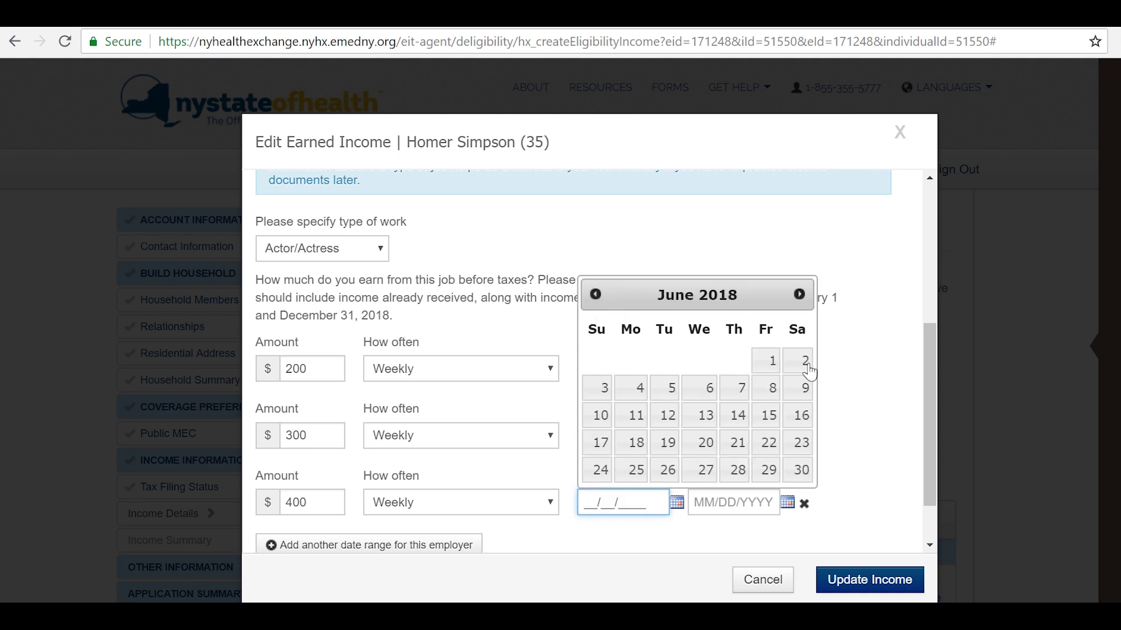
{"action": "left_click", "coordinate": [770, 360]}
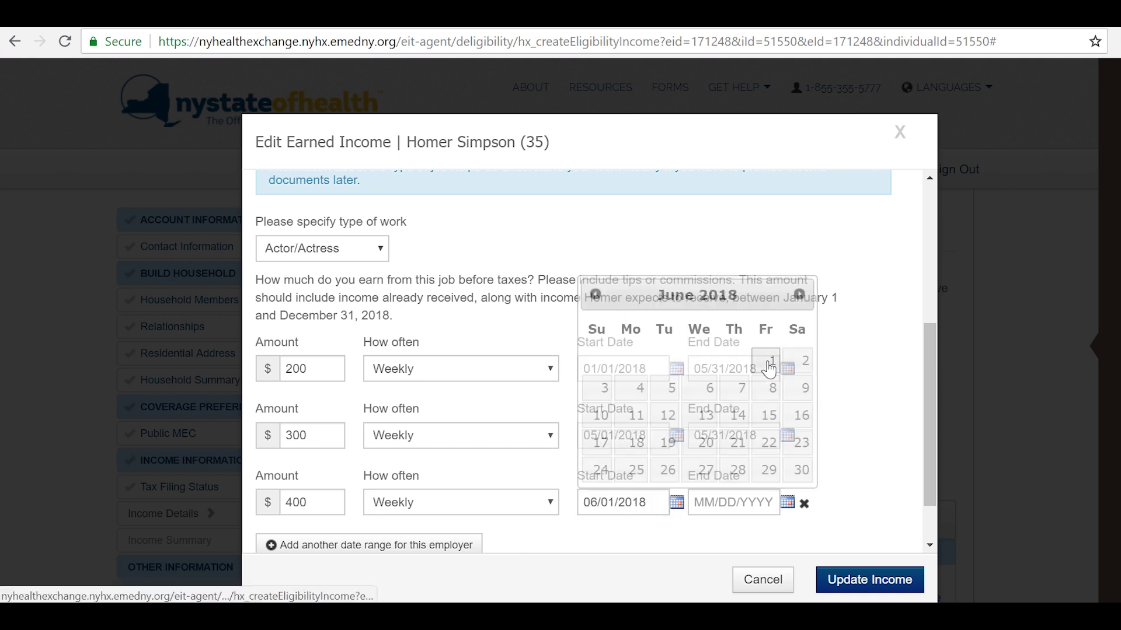
{"action": "left_click", "coordinate": [715, 508]}
{"action": "left_click", "coordinate": [705, 294]}
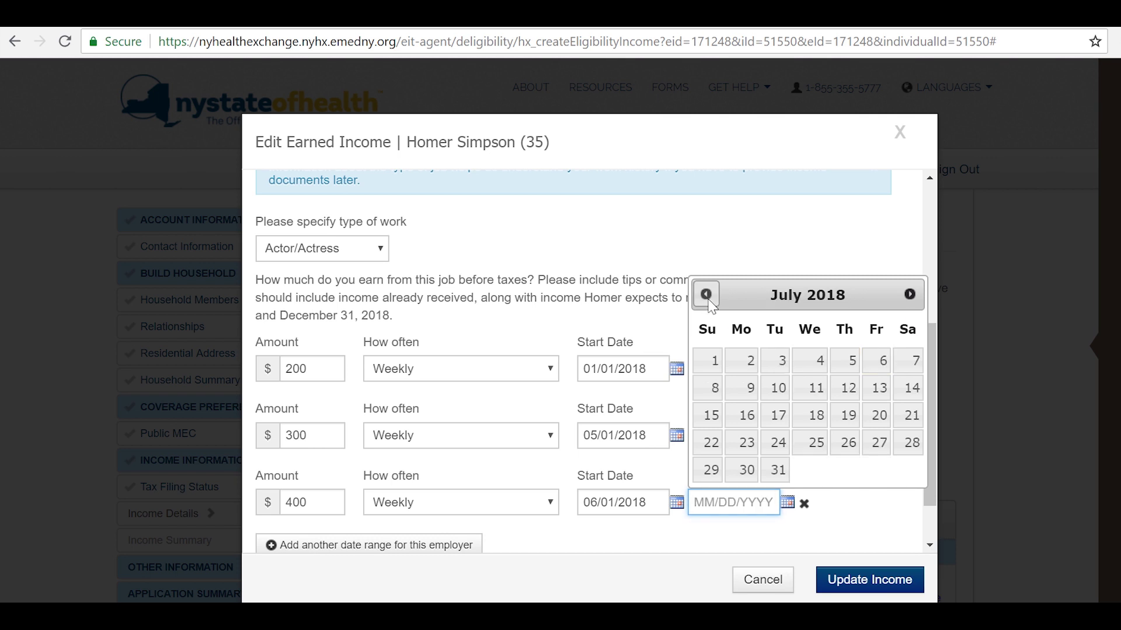
{"action": "left_click", "coordinate": [707, 295]}
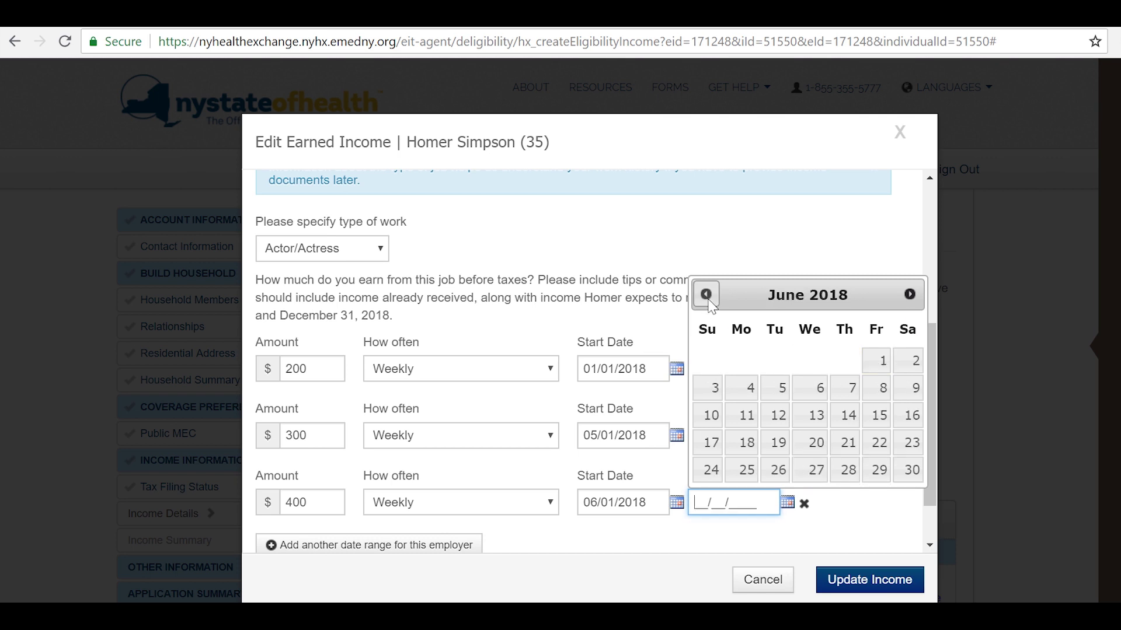
{"action": "left_click", "coordinate": [909, 471]}
{"action": "scroll", "coordinate": [865, 522], "scroll_direction": "down", "scroll_amount": 1}
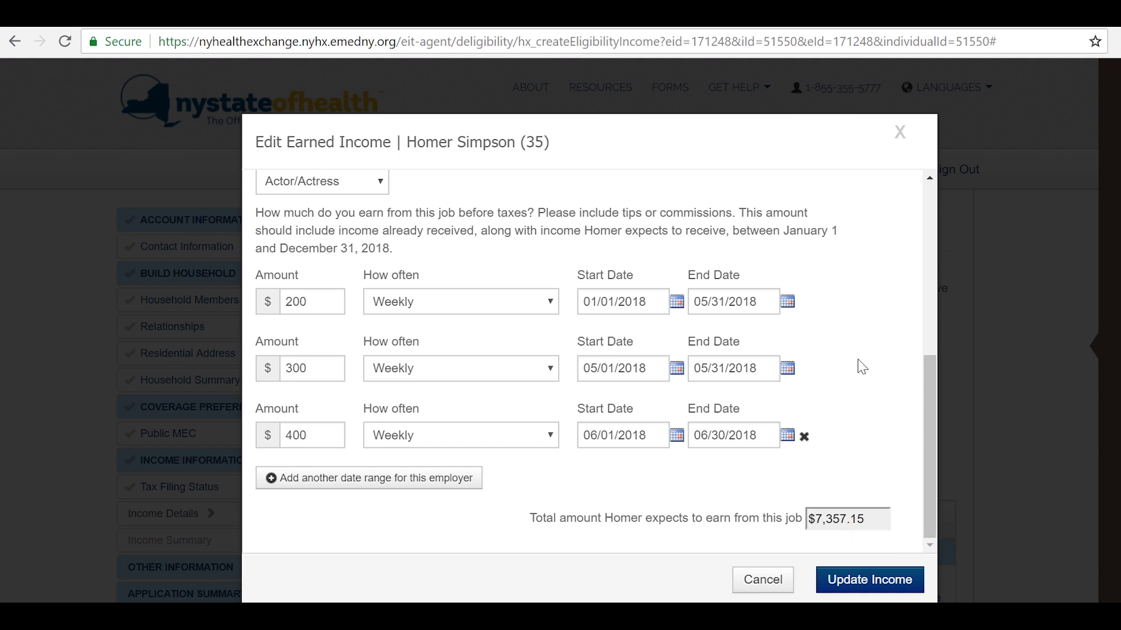
Remove the $400 and $300 date ranges from the seasonal earnings
{"action": "left_click", "coordinate": [803, 437]}
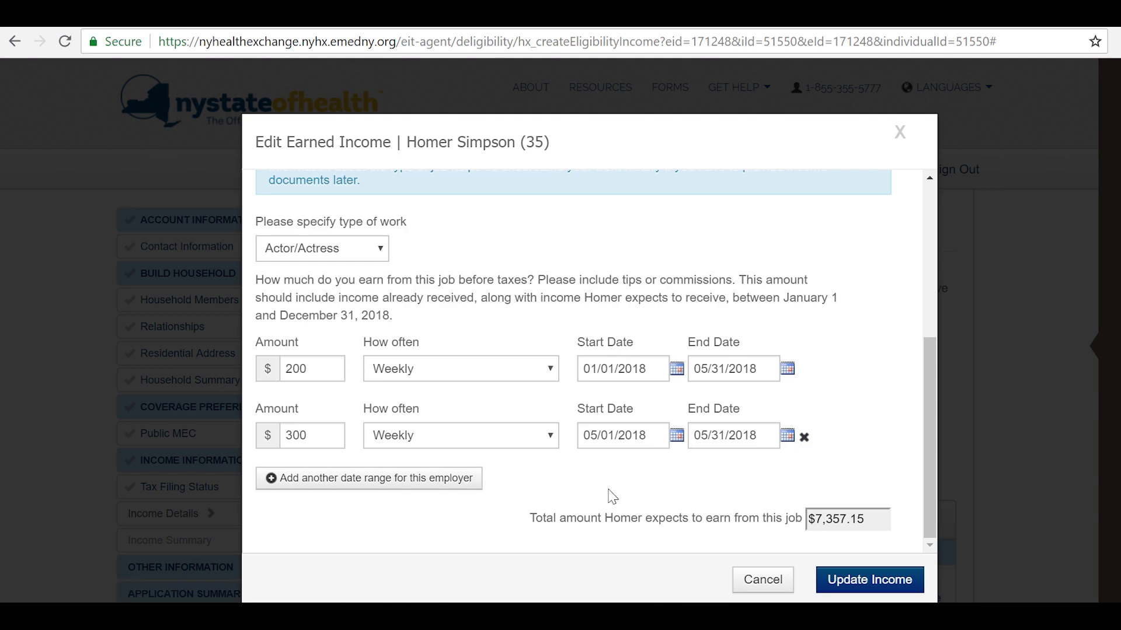
{"action": "left_click", "coordinate": [804, 437]}
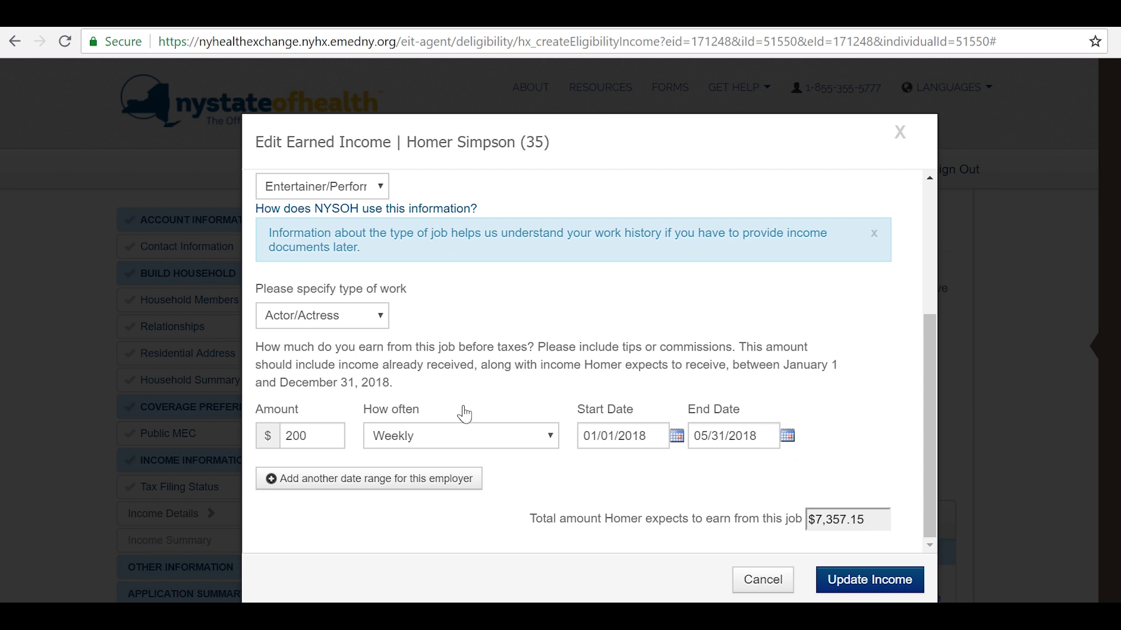
Change the pay description to Irregular/Day-to-day and specify the type of work as Contract Workers, Consultant
{"action": "scroll", "coordinate": [464, 390], "scroll_direction": "up", "scroll_amount": 2}
{"action": "scroll", "coordinate": [464, 390], "scroll_direction": "up", "scroll_amount": 2}
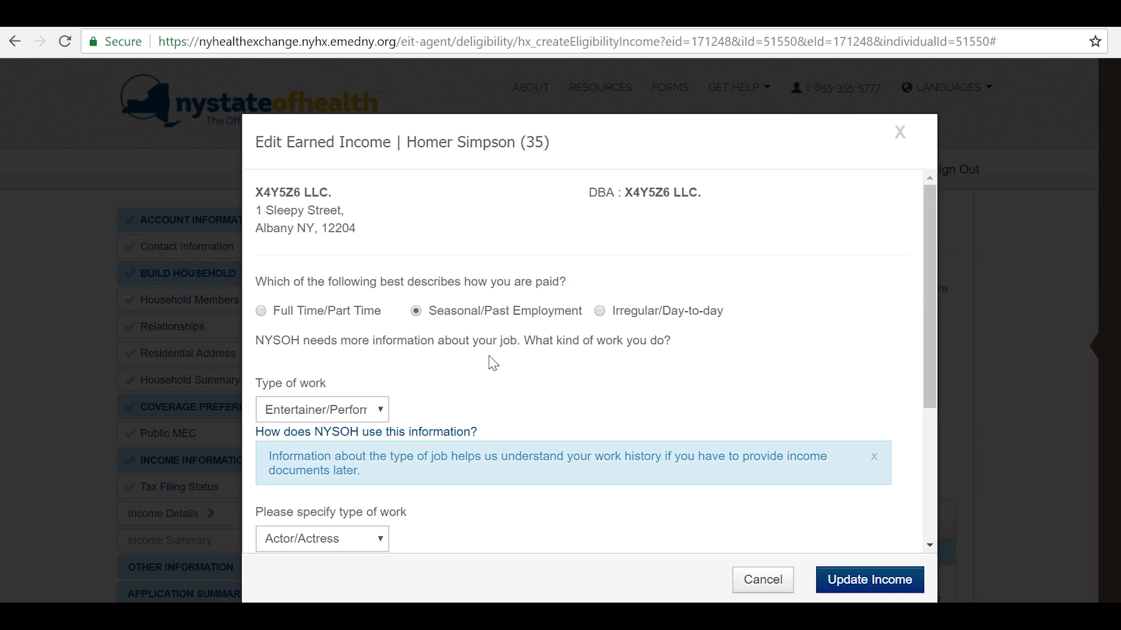
{"action": "left_click", "coordinate": [601, 312]}
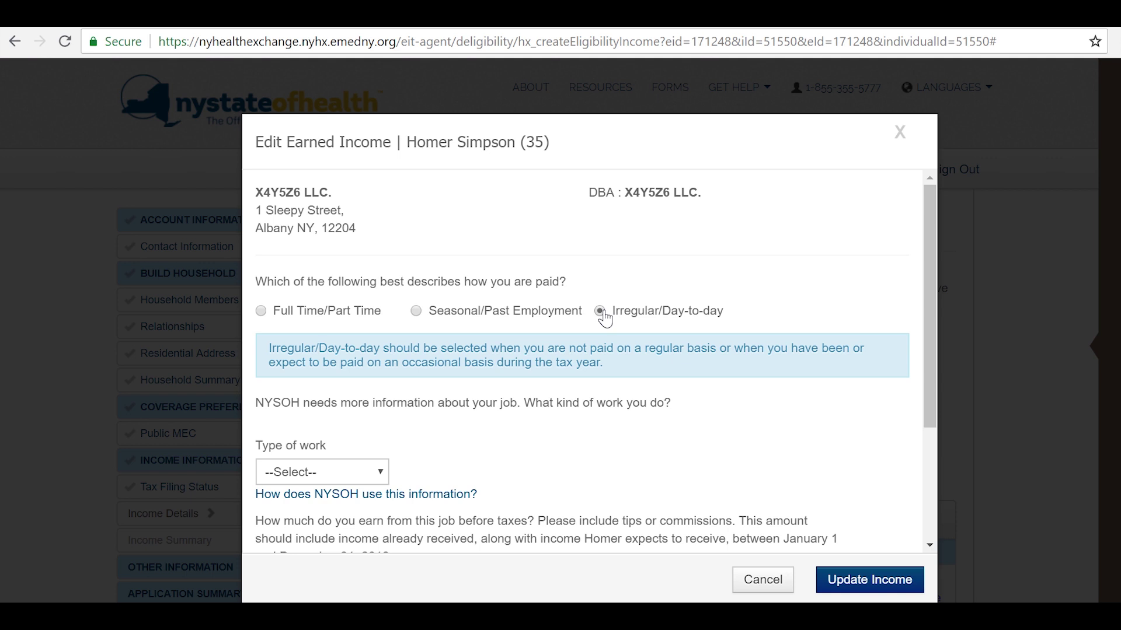
{"action": "scroll", "coordinate": [554, 467], "scroll_direction": "down", "scroll_amount": 2}
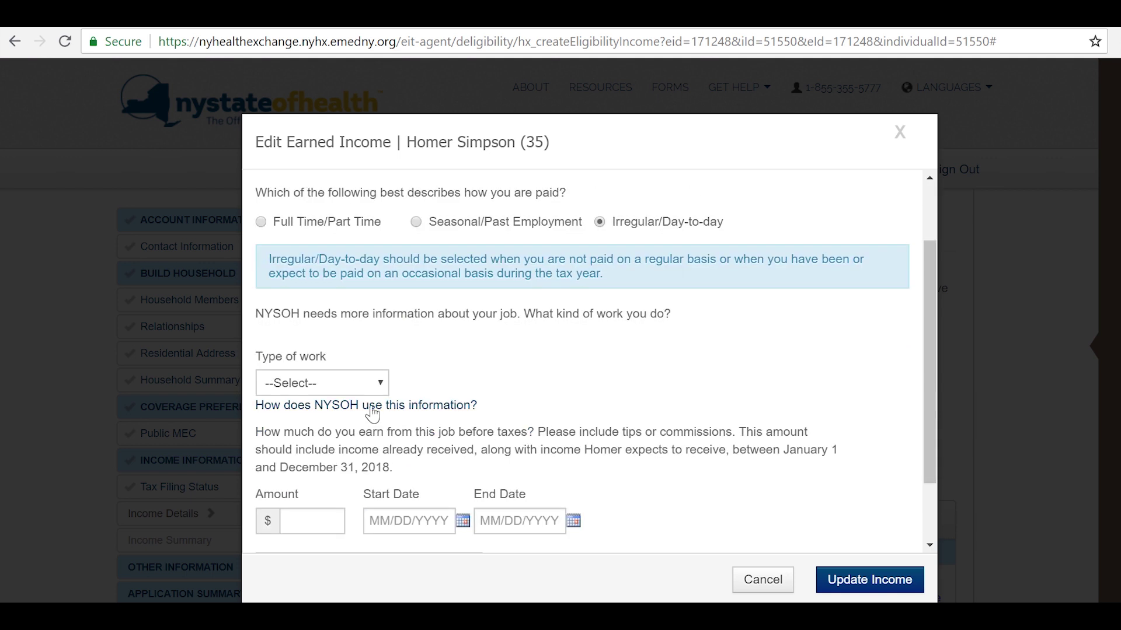
{"action": "left_click", "coordinate": [327, 383]}
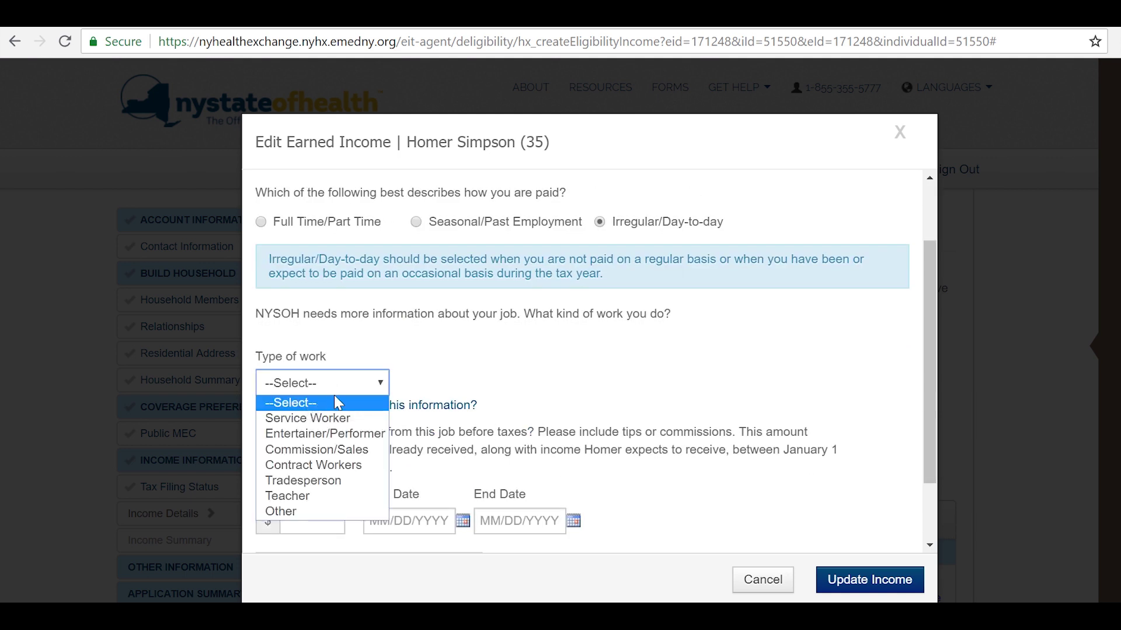
{"action": "left_click", "coordinate": [353, 466]}
{"action": "left_click", "coordinate": [531, 385]}
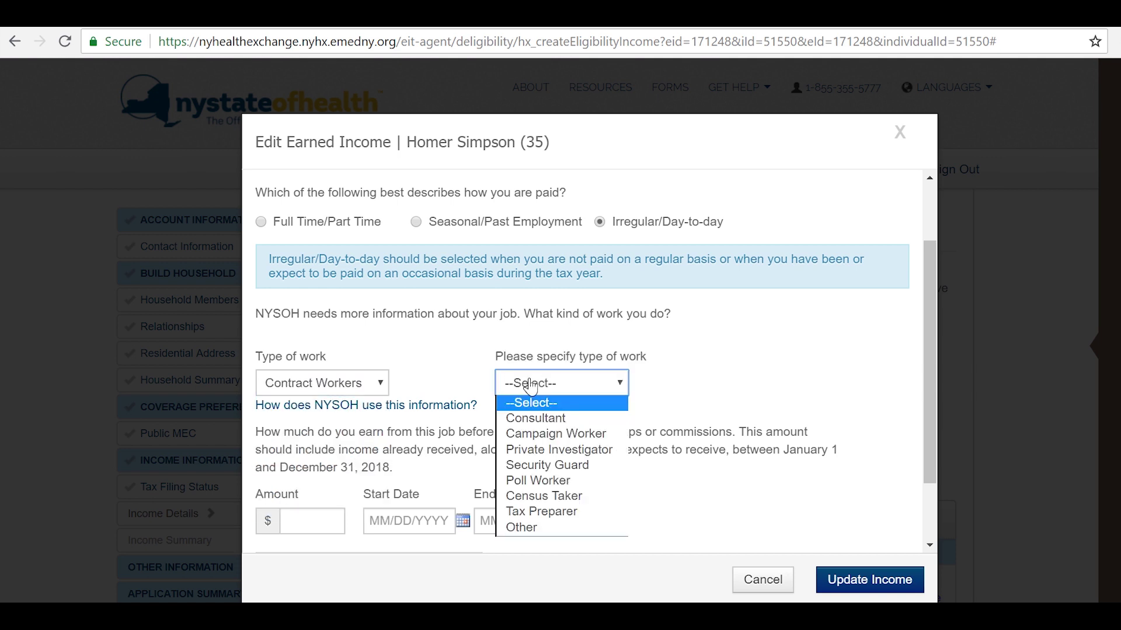
{"action": "left_click", "coordinate": [535, 418]}
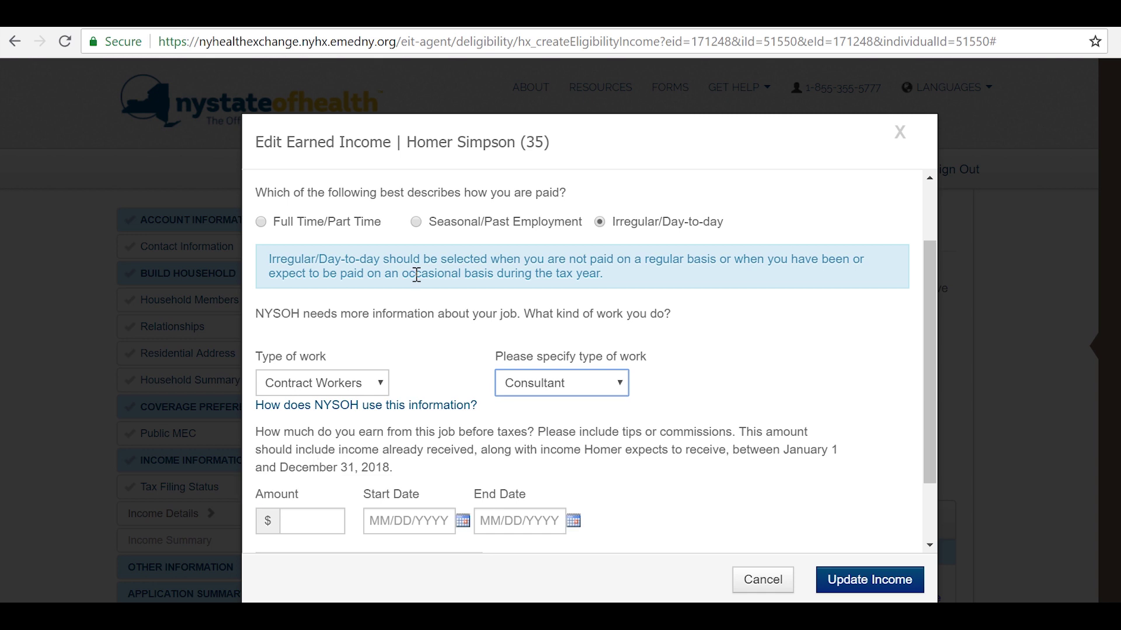
{"action": "scroll", "coordinate": [489, 369], "scroll_direction": "down", "scroll_amount": 2}
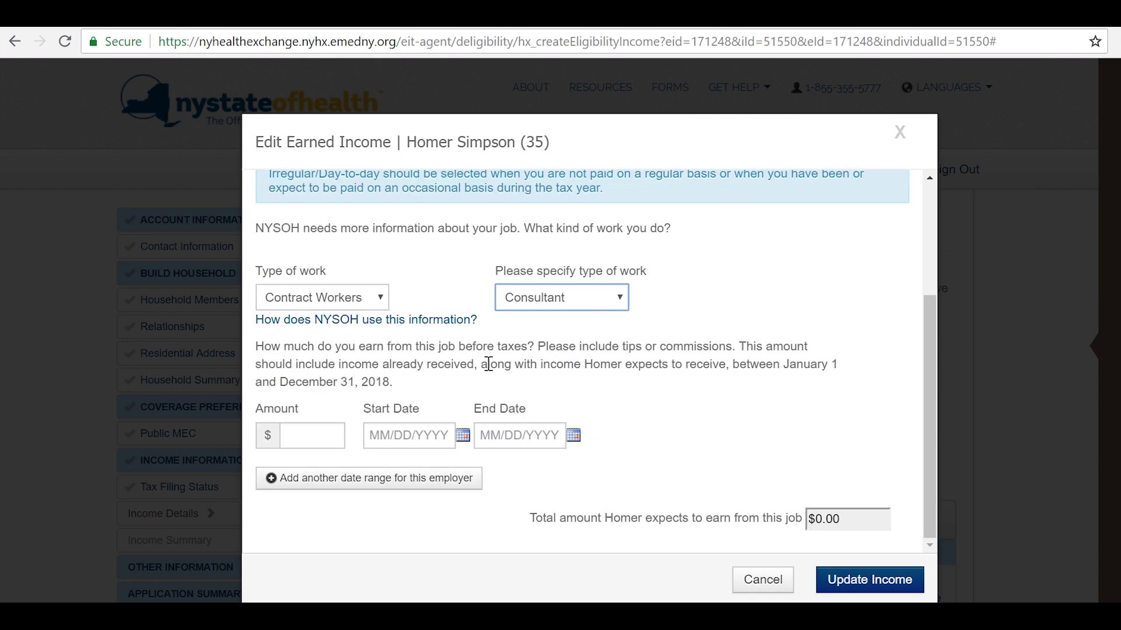
Change the pay description to Full Time/Part Time with earnings of $50000 yearly, and update the income
{"action": "scroll", "coordinate": [489, 364], "scroll_direction": "up", "scroll_amount": 3}
{"action": "left_click", "coordinate": [261, 311]}
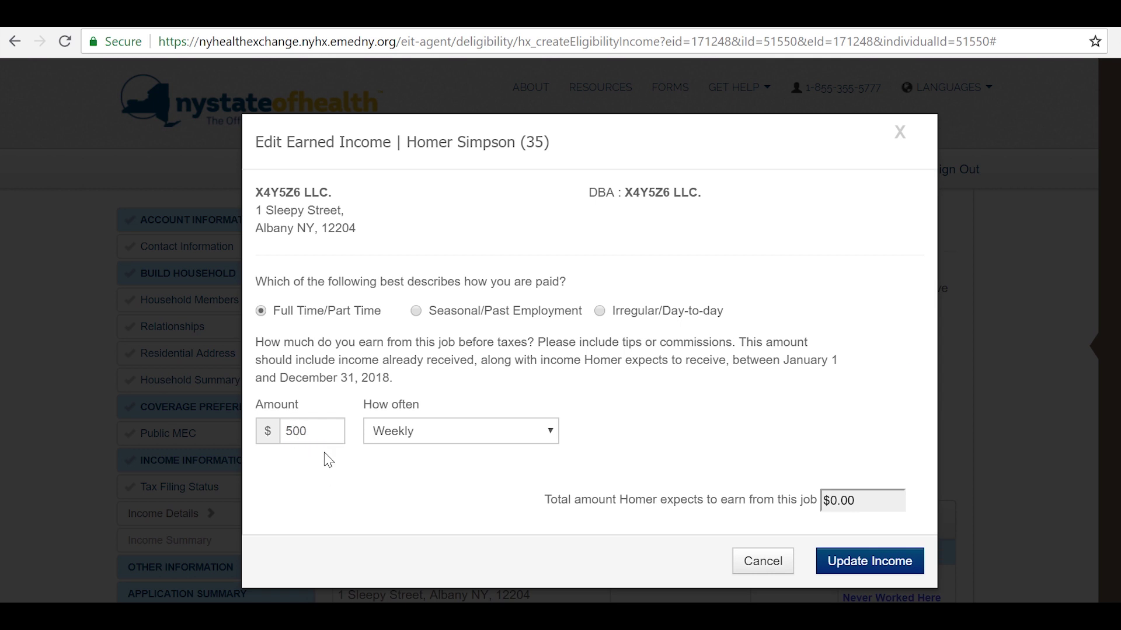
{"action": "left_click_drag", "start_coordinate": [309, 432], "coordinate": [248, 437]}
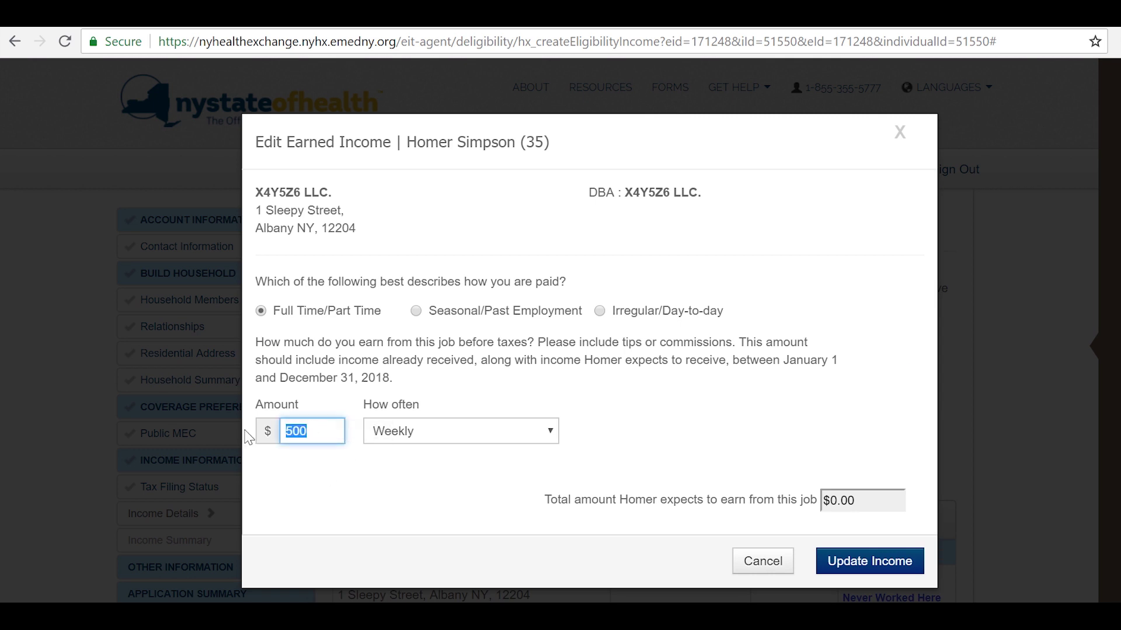
{"action": "type", "text": "50000"}
{"action": "left_click", "coordinate": [494, 435]}
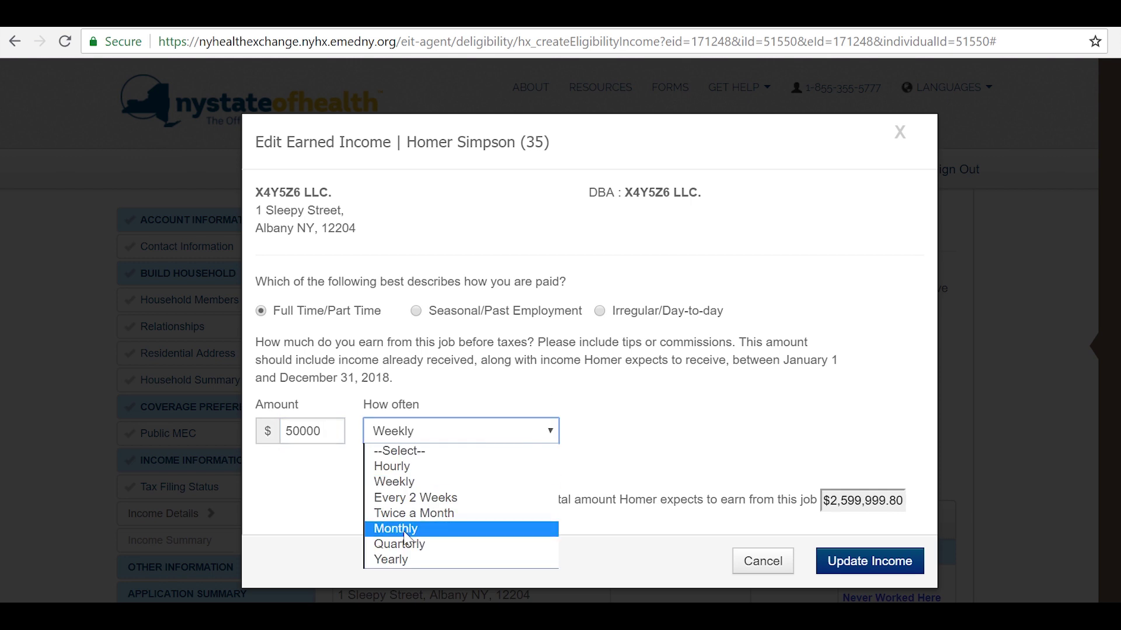
{"action": "left_click", "coordinate": [405, 561]}
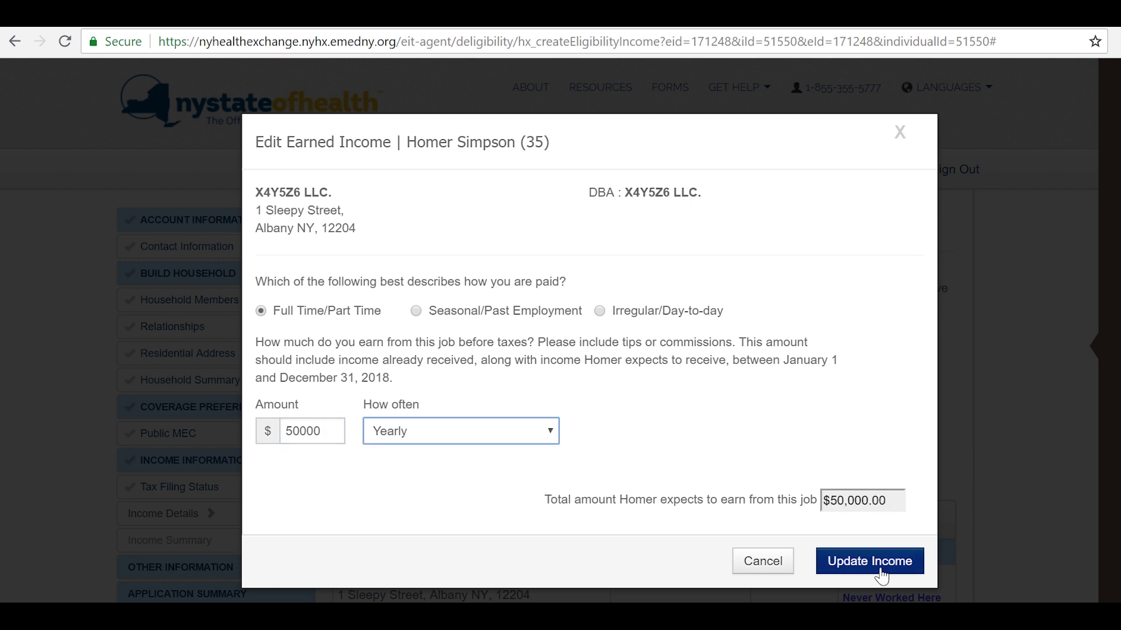
{"action": "left_click", "coordinate": [882, 562]}
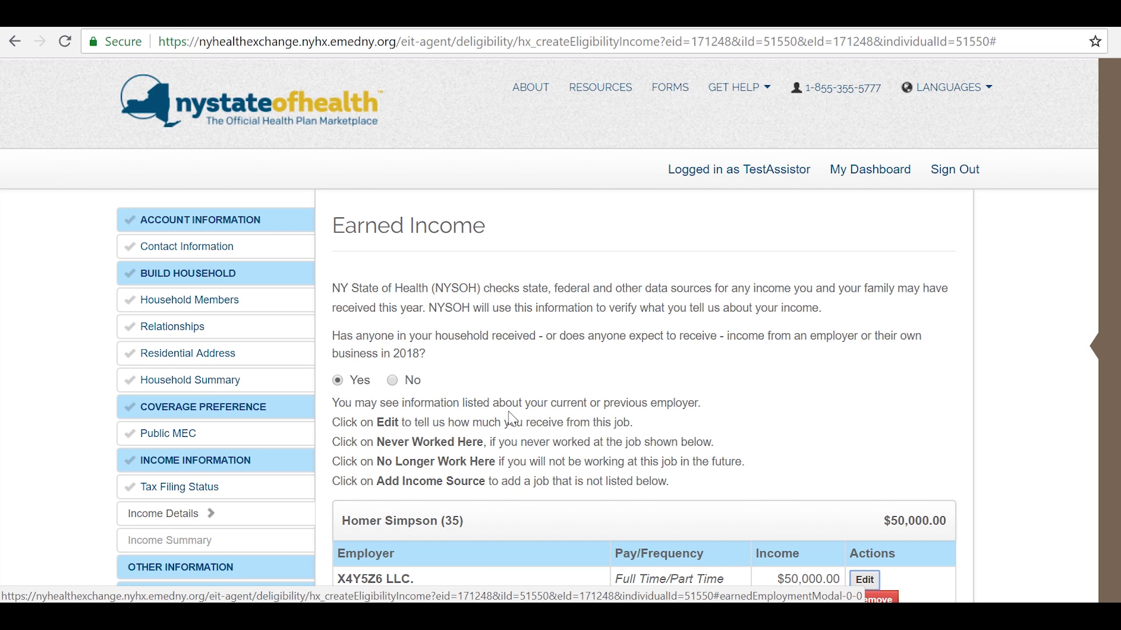
Open the Never Worked Here confirmation for the second household member's employer, but choose to keep the income source
{"action": "scroll", "coordinate": [571, 420], "scroll_direction": "down", "scroll_amount": 4}
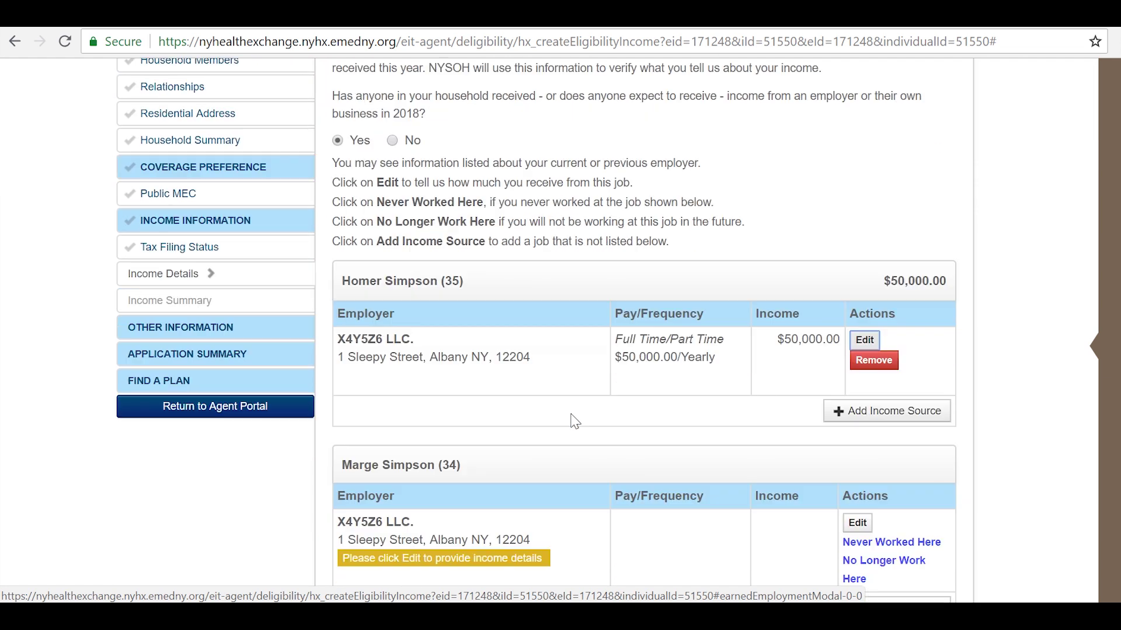
{"action": "scroll", "coordinate": [575, 421], "scroll_direction": "down", "scroll_amount": 2}
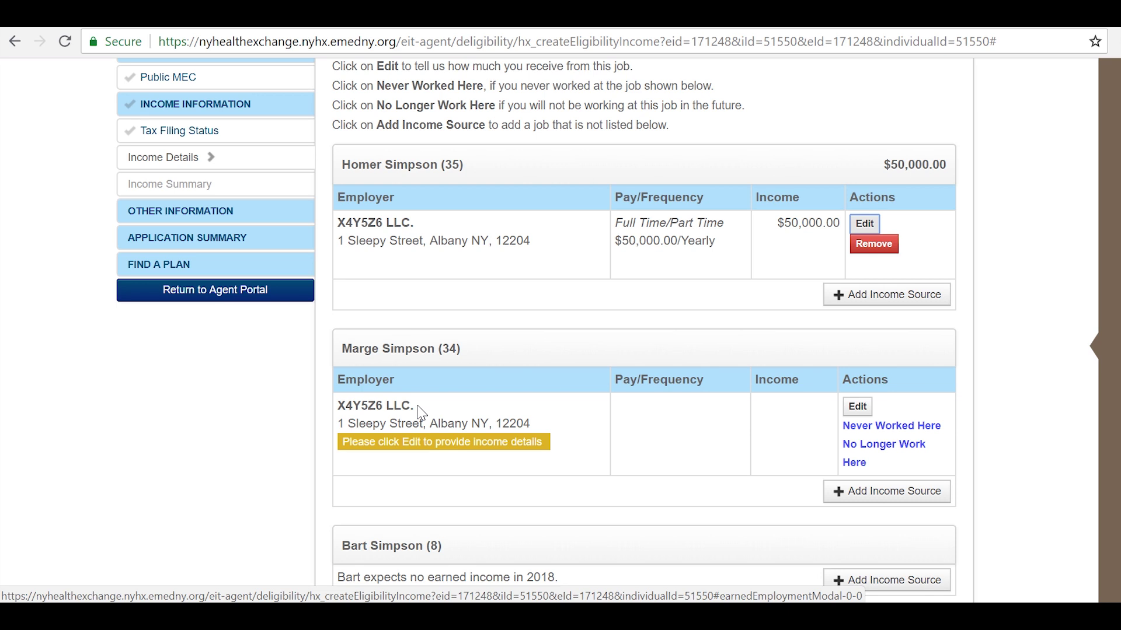
{"action": "left_click", "coordinate": [882, 430]}
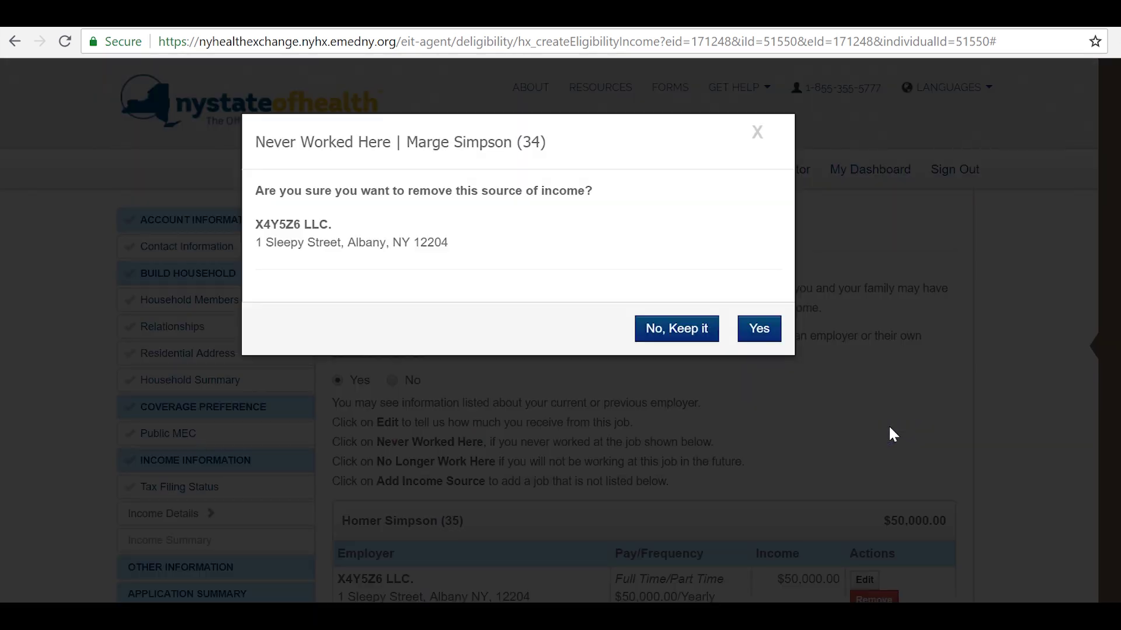
{"action": "left_click", "coordinate": [697, 330]}
Mark the second household member as no longer working at the employer but employed there in 2018, earning $200 weekly
{"action": "scroll", "coordinate": [738, 365], "scroll_direction": "down", "scroll_amount": 6}
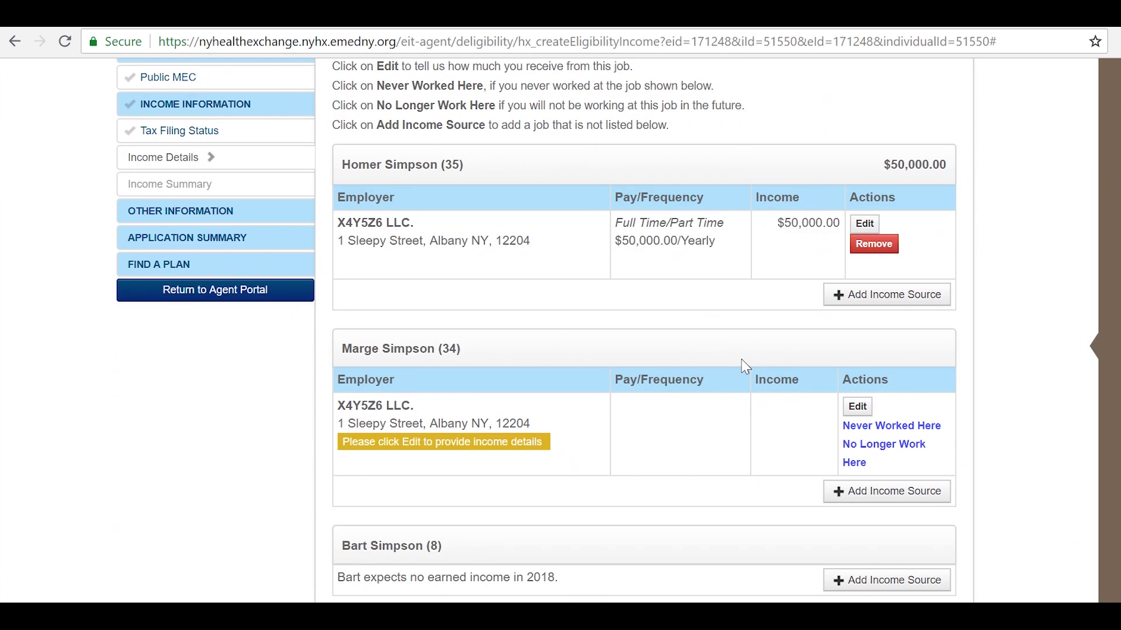
{"action": "left_click", "coordinate": [873, 450]}
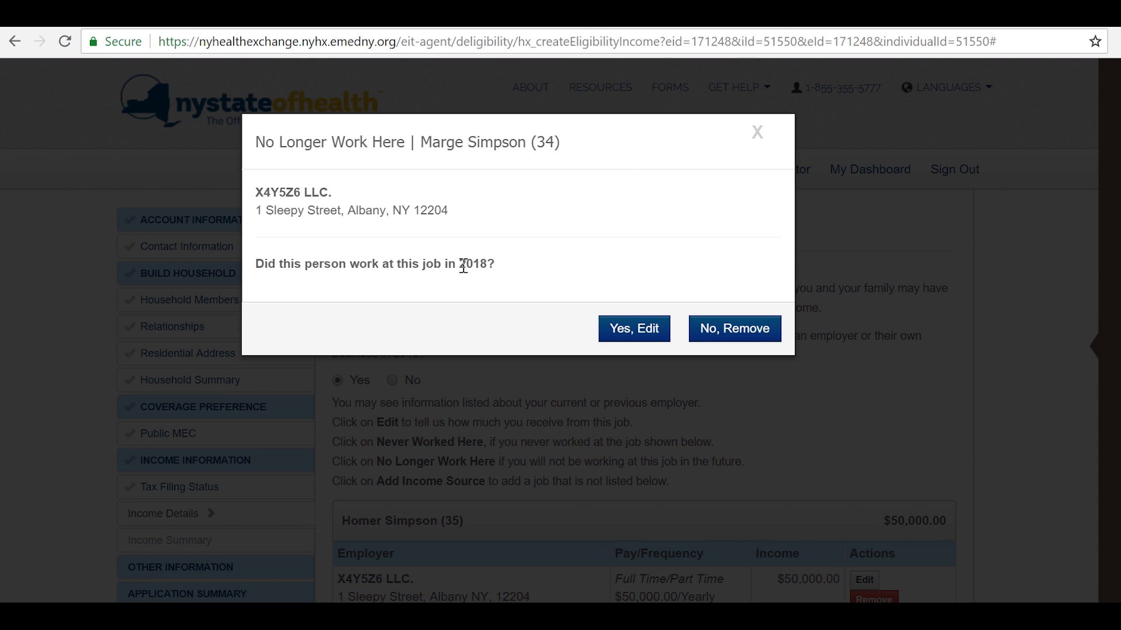
{"action": "left_click", "coordinate": [624, 329]}
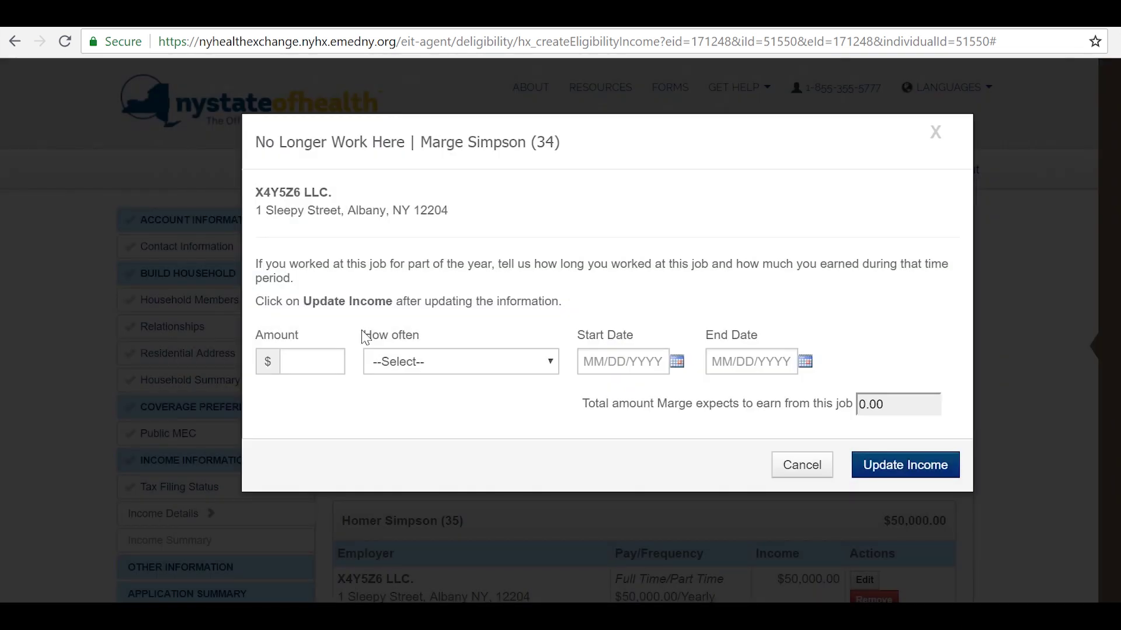
{"action": "left_click", "coordinate": [318, 360]}
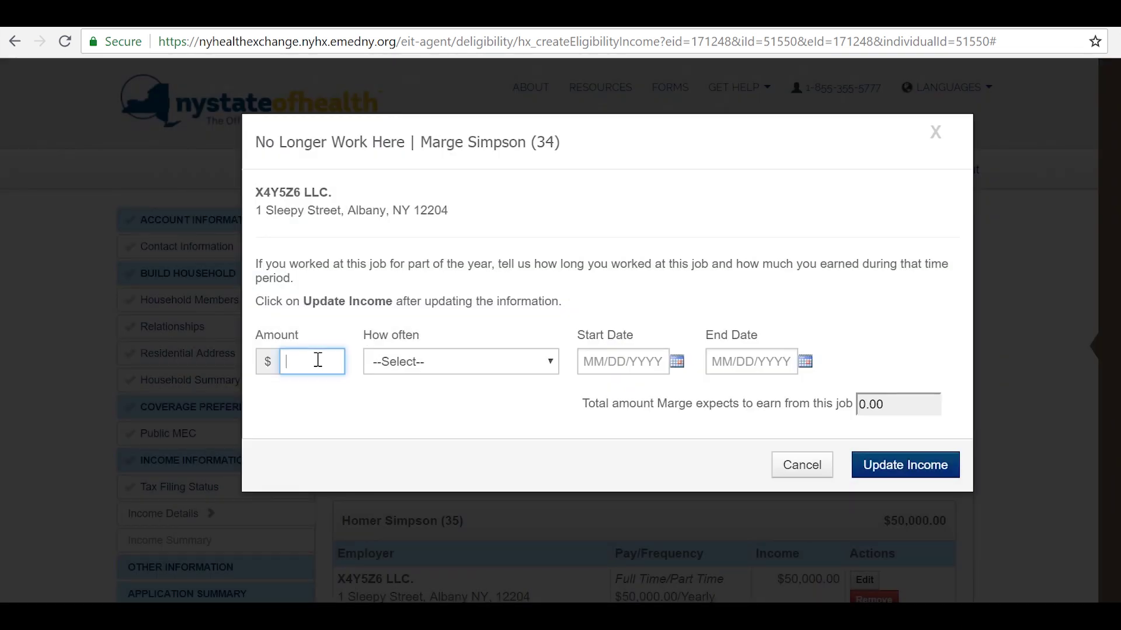
{"action": "type", "text": "200"}
{"action": "left_click", "coordinate": [512, 374]}
{"action": "left_click", "coordinate": [484, 413]}
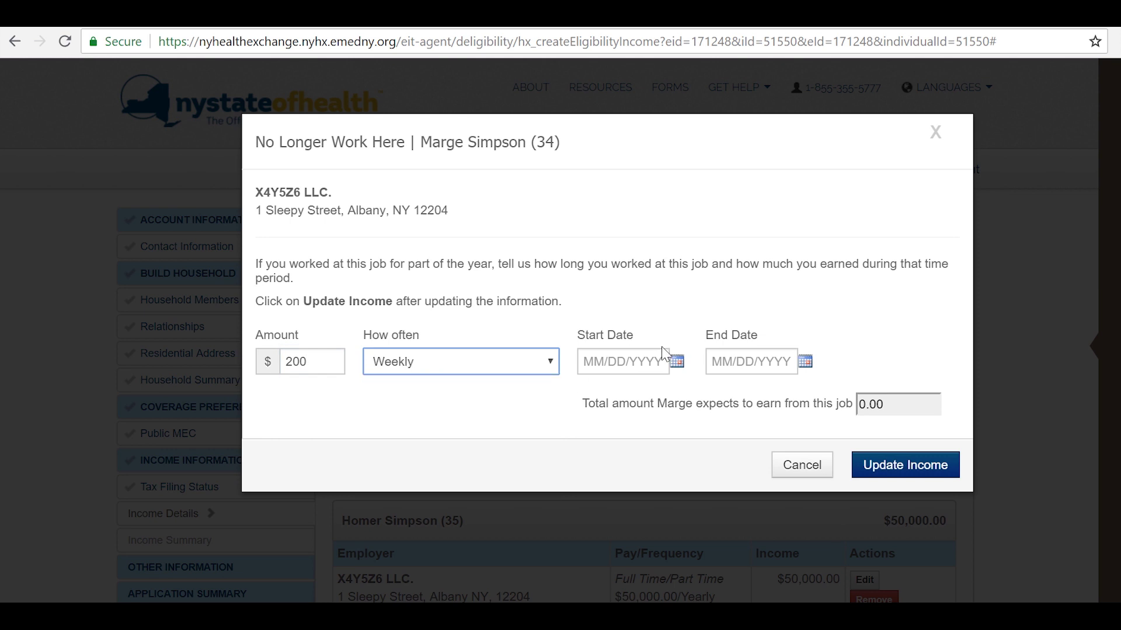
Set that job's work period from 07/01/2018 to 07/31/2018 and update the income
{"action": "left_click", "coordinate": [677, 361]}
{"action": "left_click", "coordinate": [596, 394]}
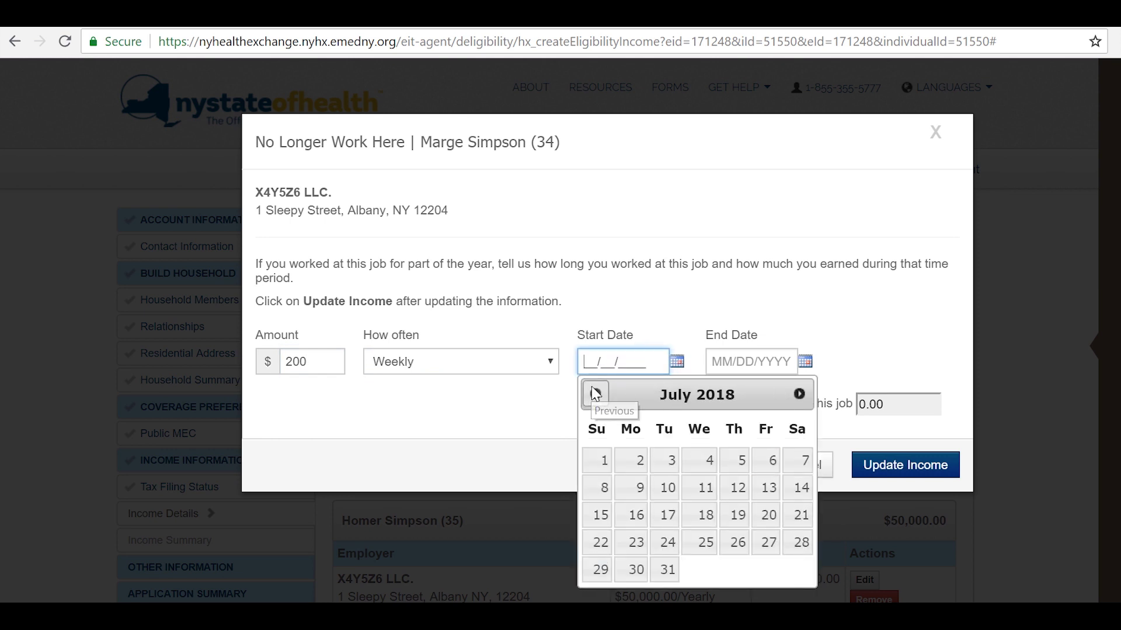
{"action": "left_click", "coordinate": [601, 459]}
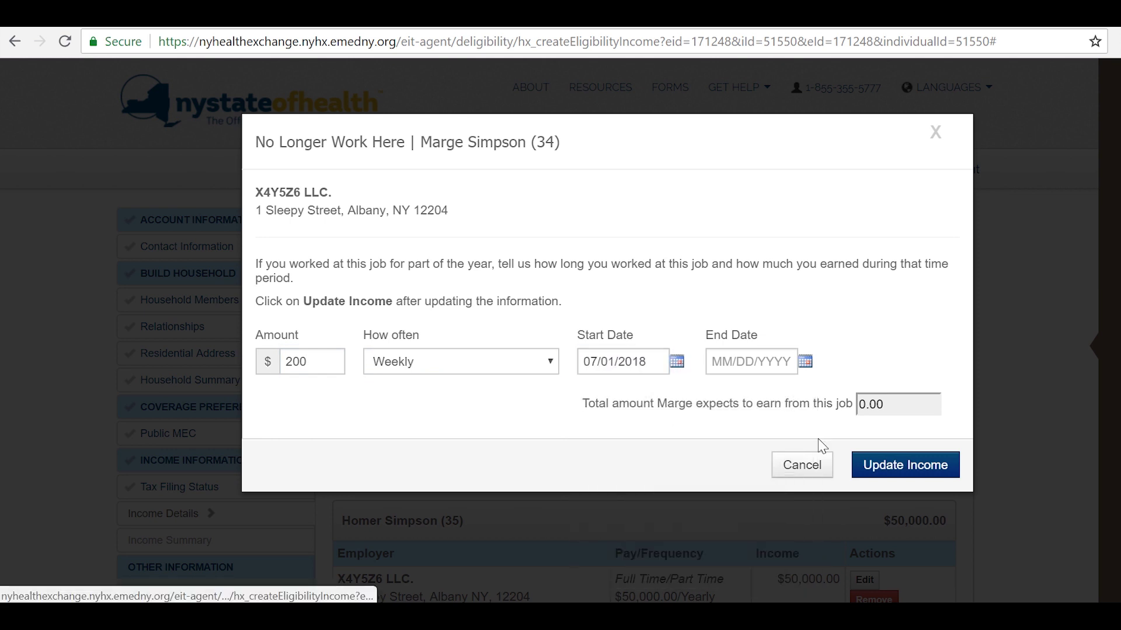
{"action": "left_click", "coordinate": [806, 363]}
{"action": "left_click", "coordinate": [724, 394]}
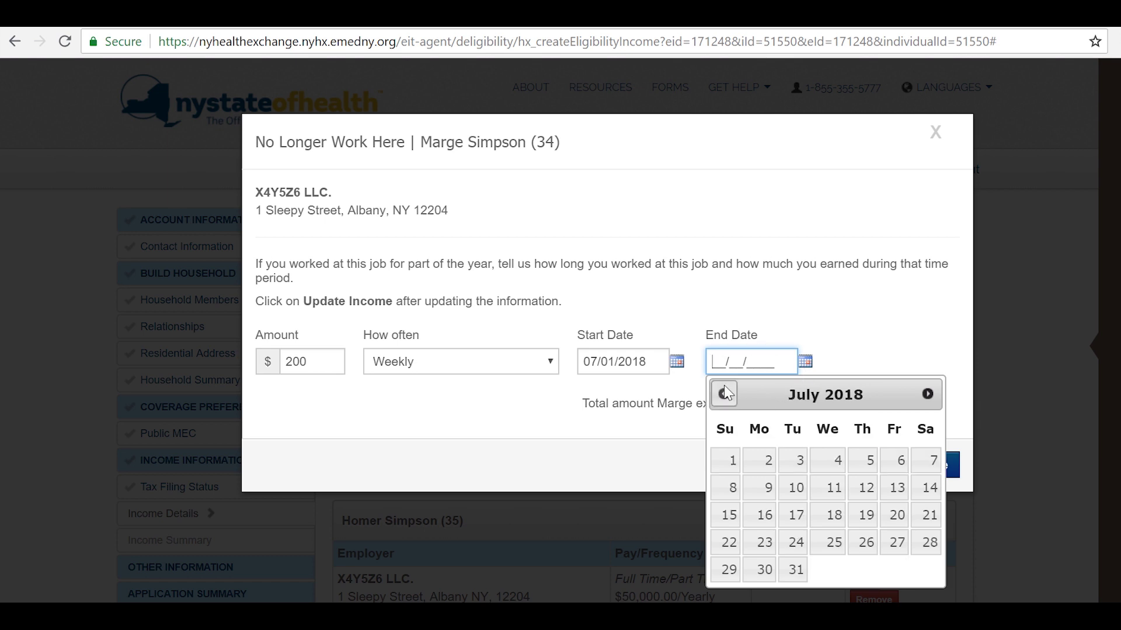
{"action": "left_click", "coordinate": [723, 394]}
{"action": "left_click", "coordinate": [927, 394]}
{"action": "left_click", "coordinate": [795, 572]}
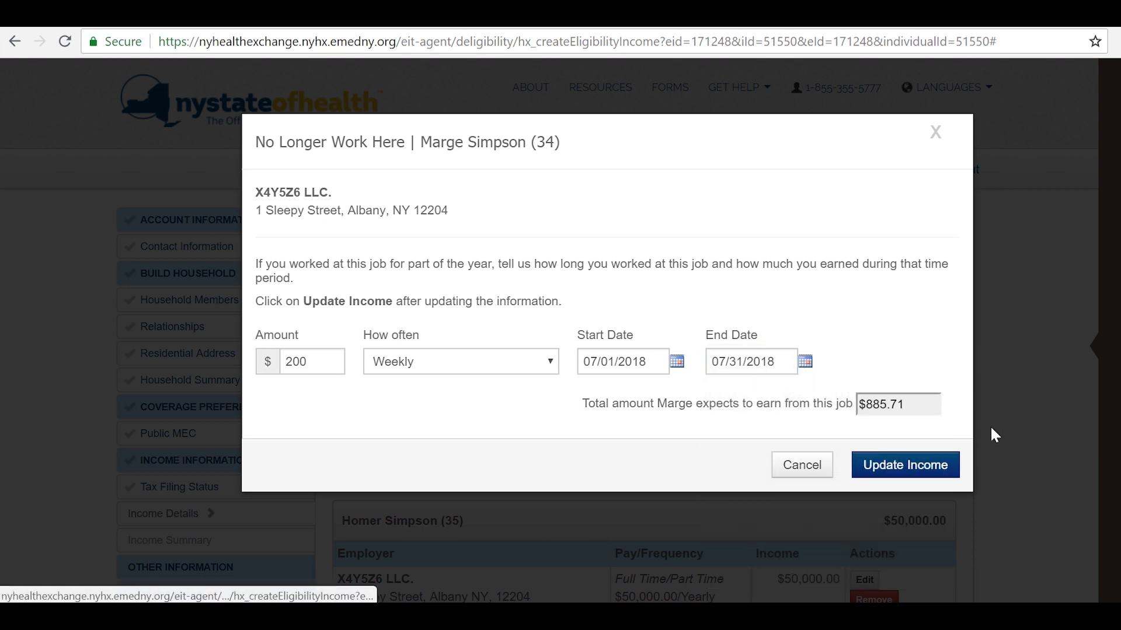
{"action": "left_click", "coordinate": [907, 466]}
{"action": "scroll", "coordinate": [723, 457], "scroll_direction": "down", "scroll_amount": 6}
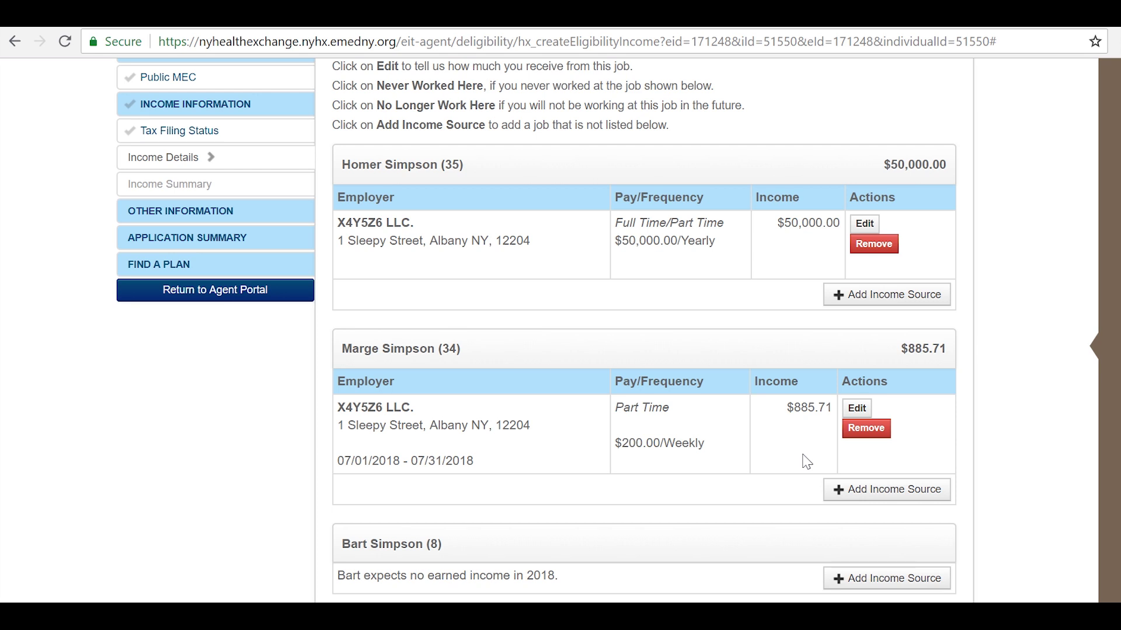
Add an earned income source for the first household member, naming the employer Duff Industries
{"action": "scroll", "coordinate": [776, 450], "scroll_direction": "down", "scroll_amount": 3}
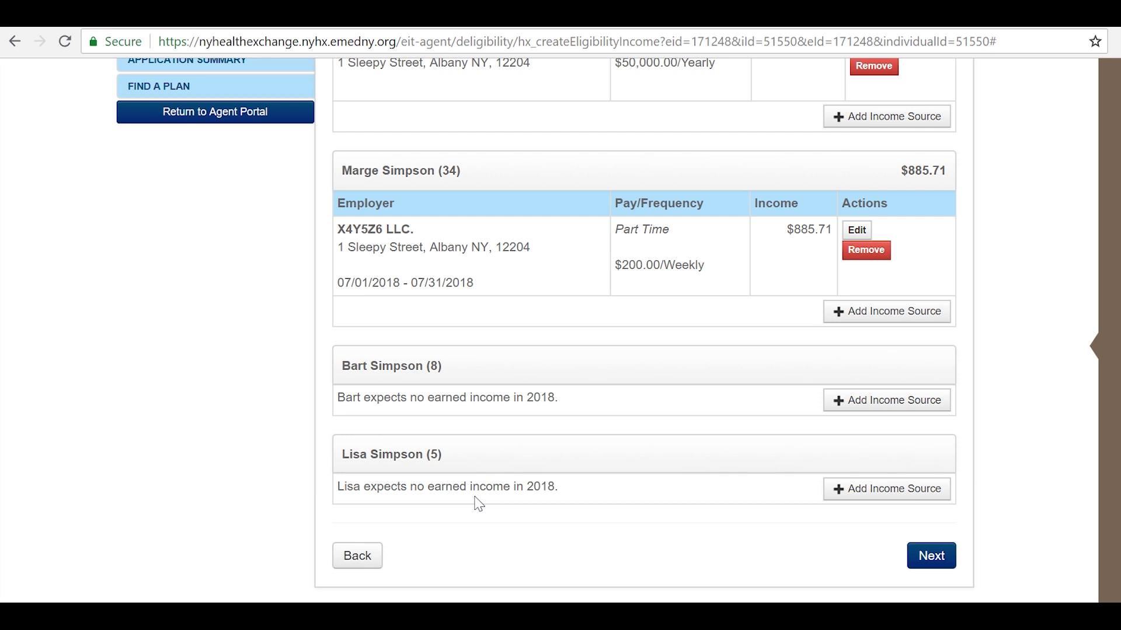
{"action": "scroll", "coordinate": [540, 423], "scroll_direction": "up", "scroll_amount": 3}
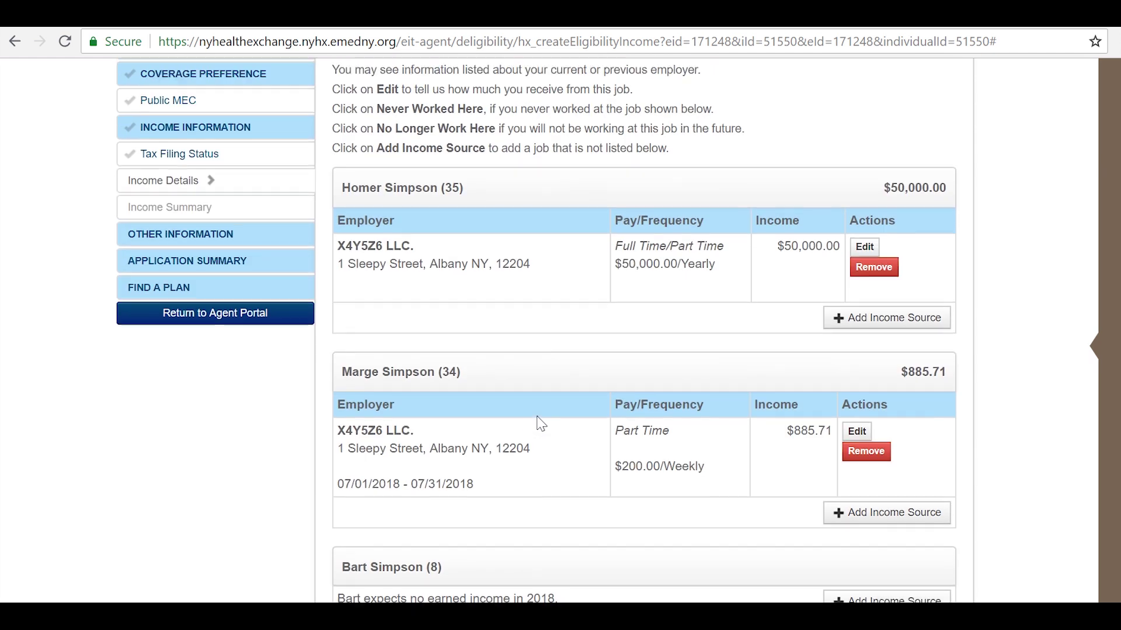
{"action": "scroll", "coordinate": [540, 424], "scroll_direction": "up", "scroll_amount": 2}
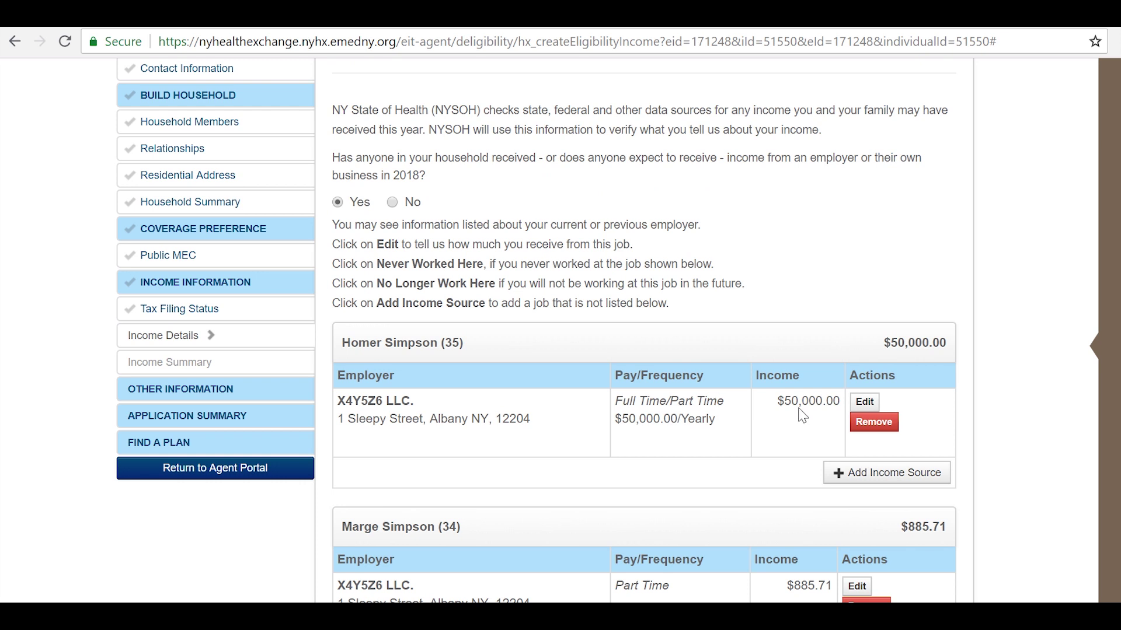
{"action": "left_click", "coordinate": [863, 473]}
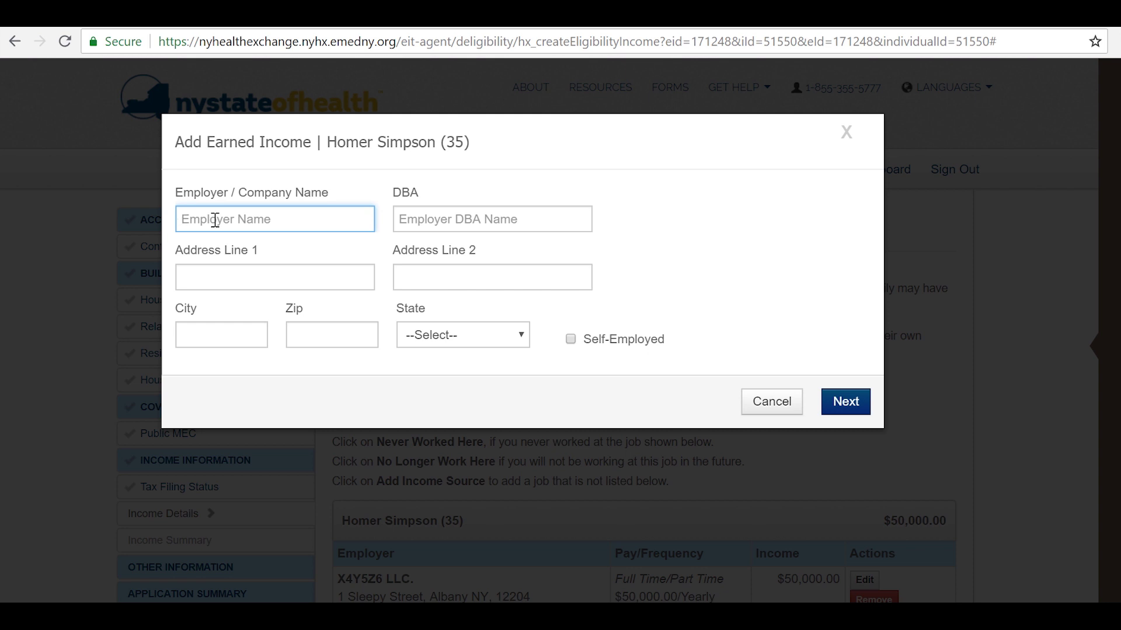
{"action": "type", "text": "Duff Industries"}
Fill in the employer's street address, city, ZIP code and state, mark the job as Self-Employed, and continue to the income questions
{"action": "left_click", "coordinate": [226, 274]}
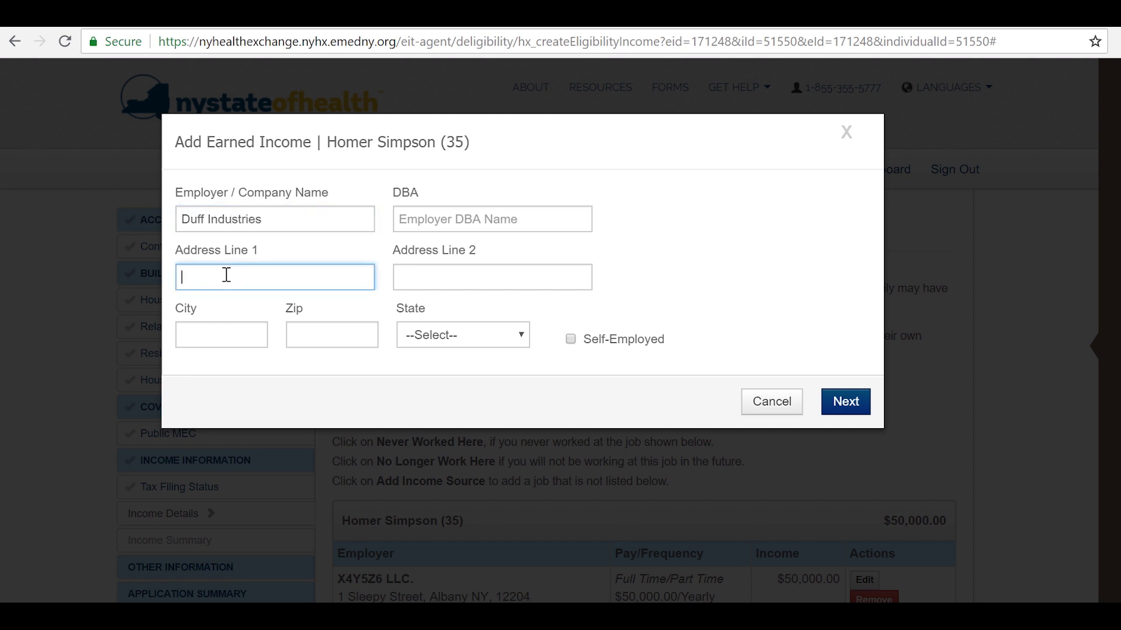
{"action": "type", "text": "1 Main Street"}
{"action": "left_click", "coordinate": [224, 334]}
{"action": "type", "text": "Albany"}
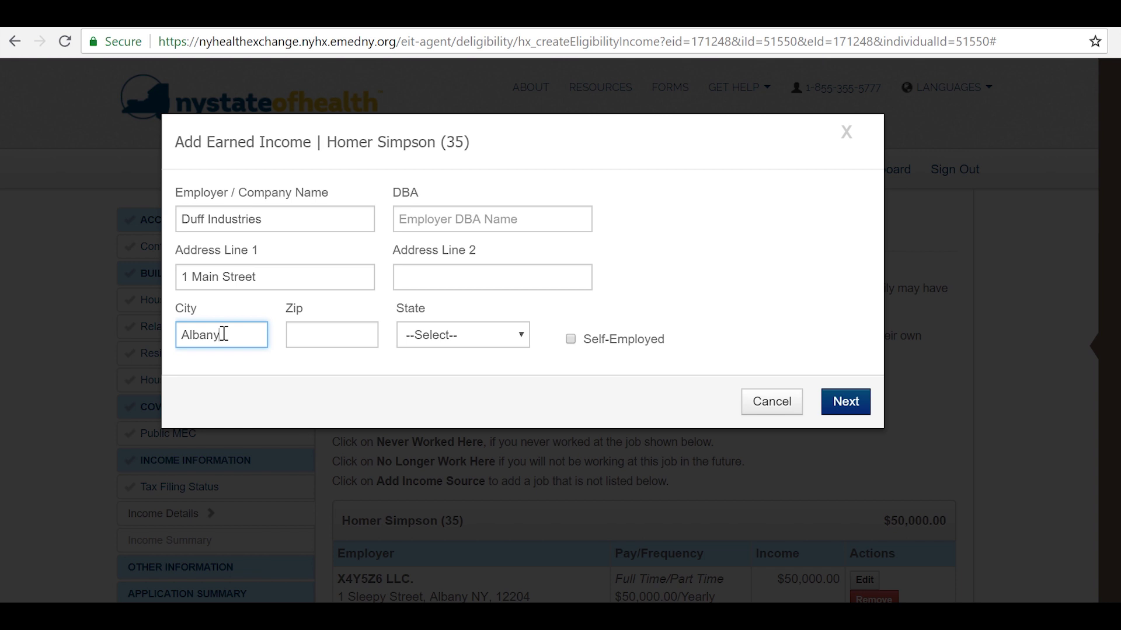
{"action": "key", "text": "Tab"}
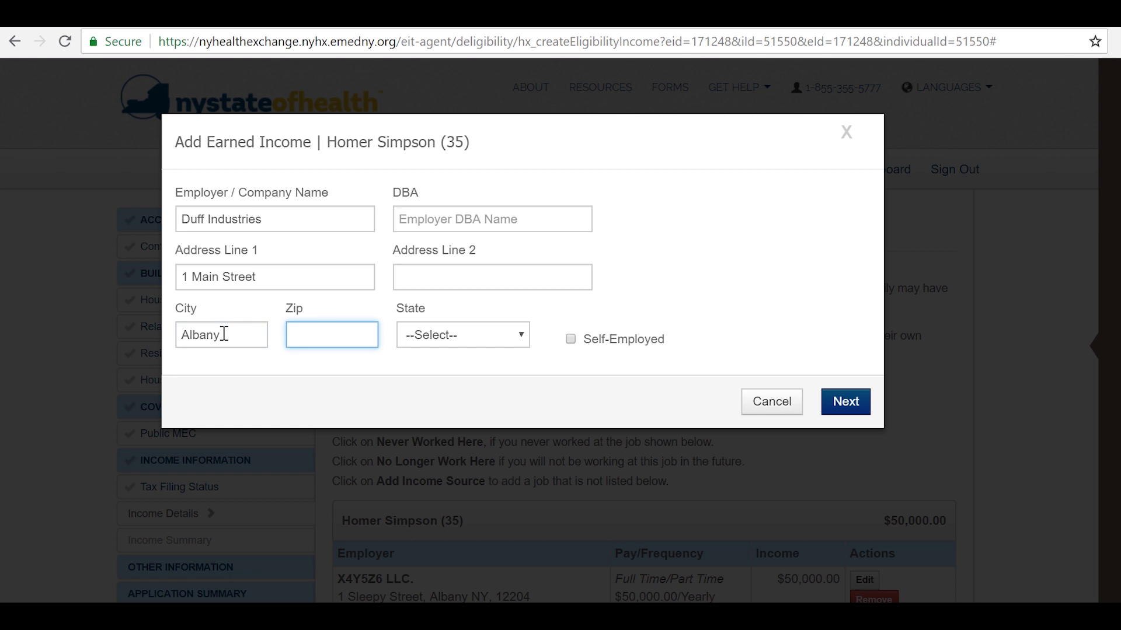
{"action": "type", "text": "12222"}
{"action": "key", "text": "Tab"}
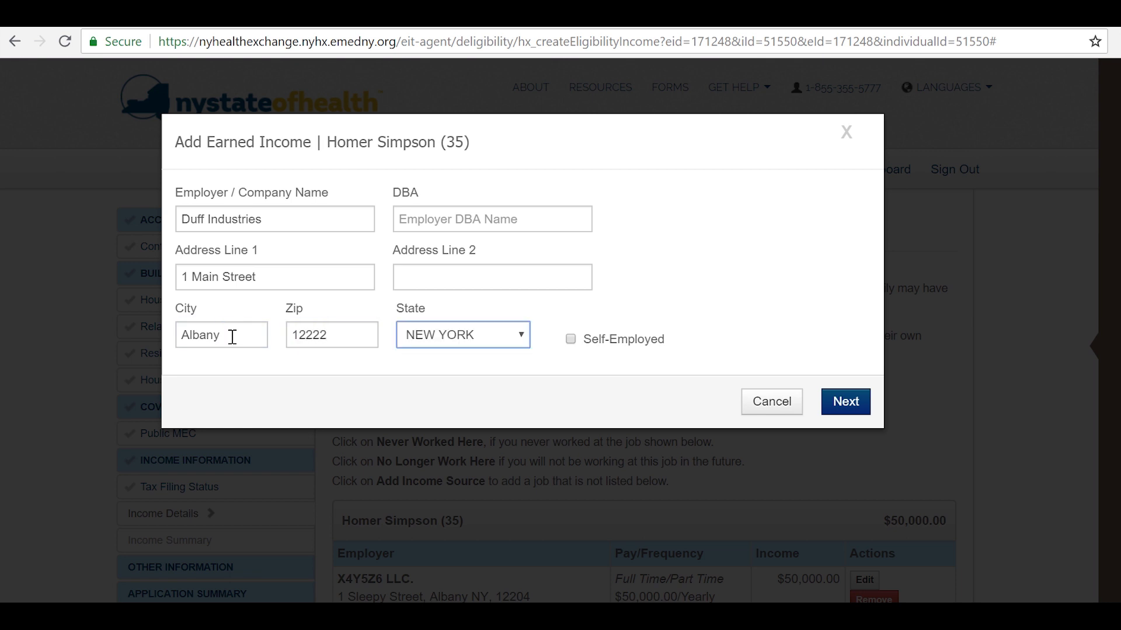
{"action": "left_click", "coordinate": [571, 340]}
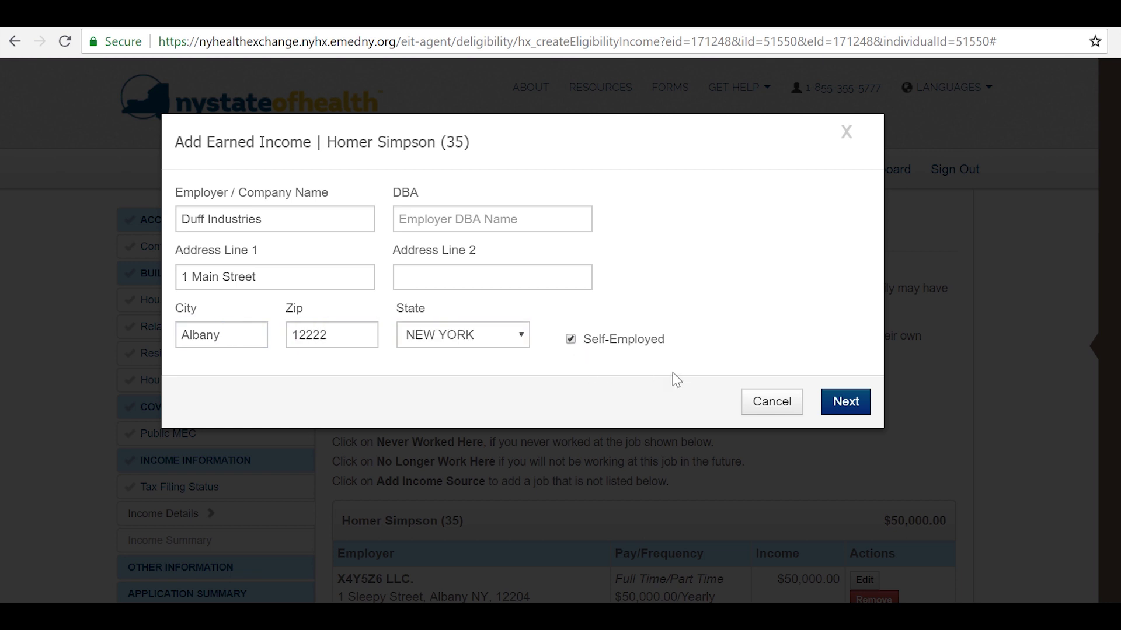
{"action": "left_click", "coordinate": [852, 404]}
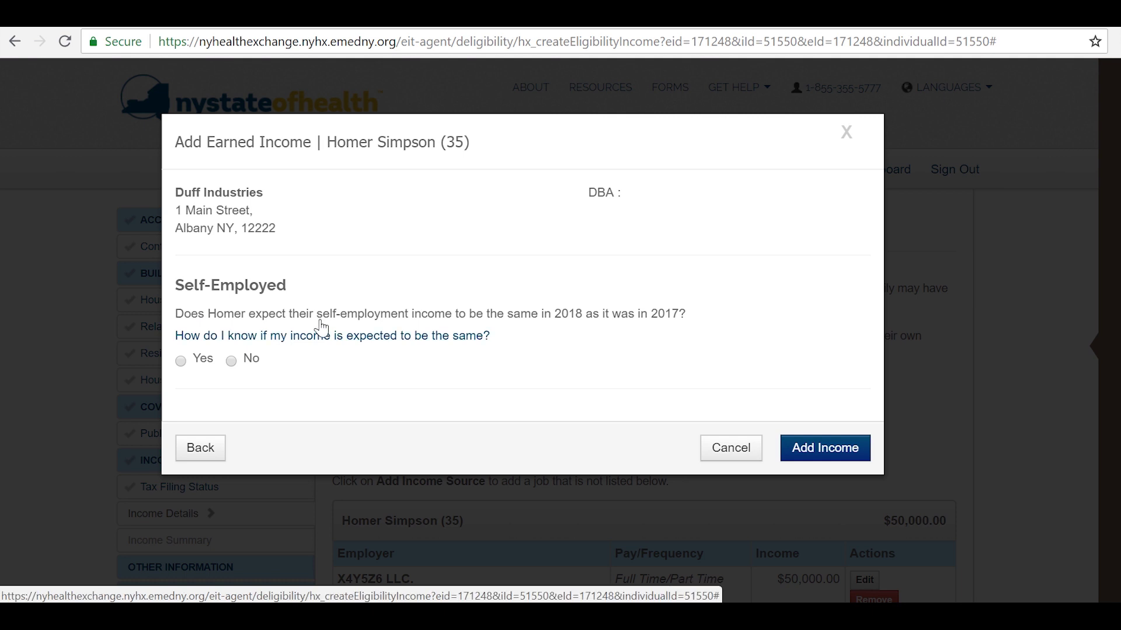
Check the guidance on unchanged self-employment income, answer Yes to the same income as 2017, and enter expected earnings of $10000
{"action": "left_click", "coordinate": [323, 342]}
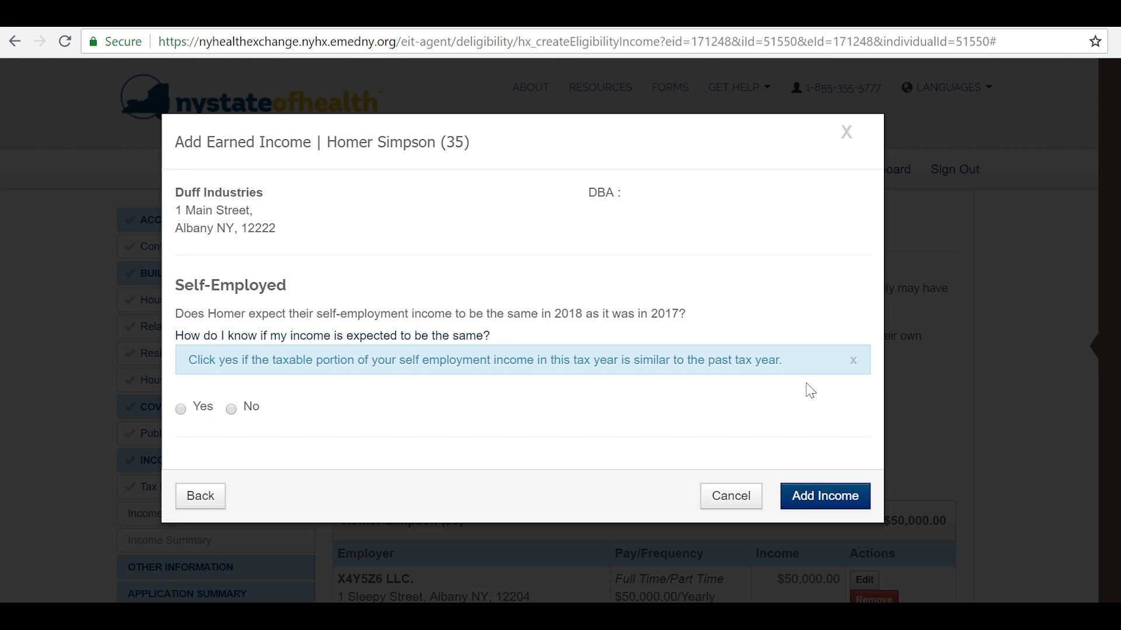
{"action": "left_click", "coordinate": [854, 362]}
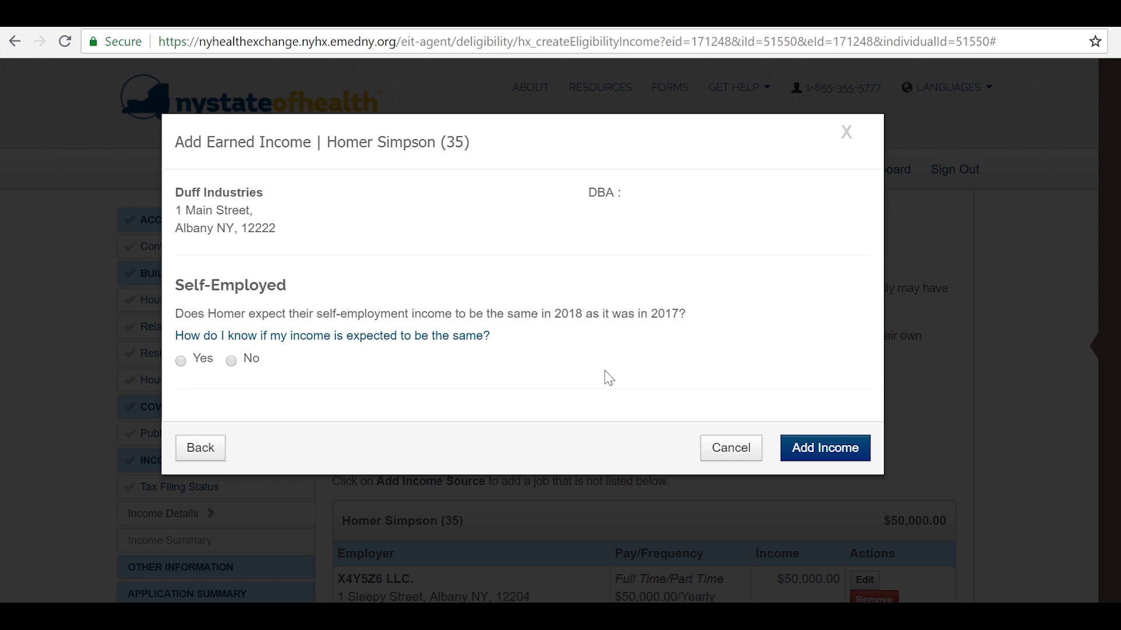
{"action": "left_click", "coordinate": [181, 362]}
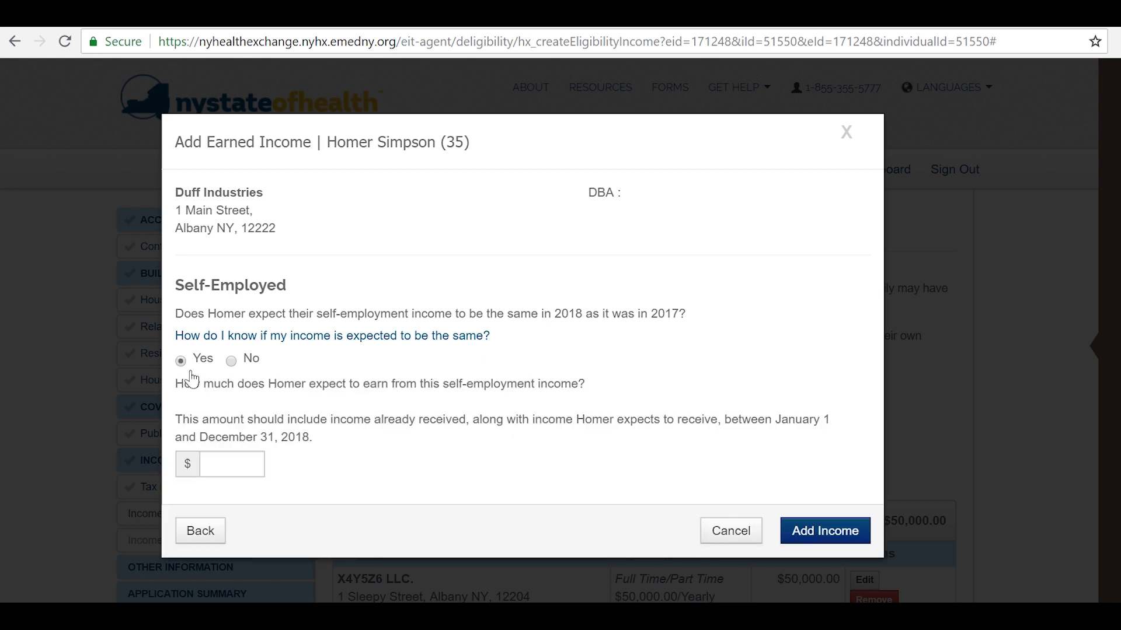
{"action": "left_click", "coordinate": [216, 465]}
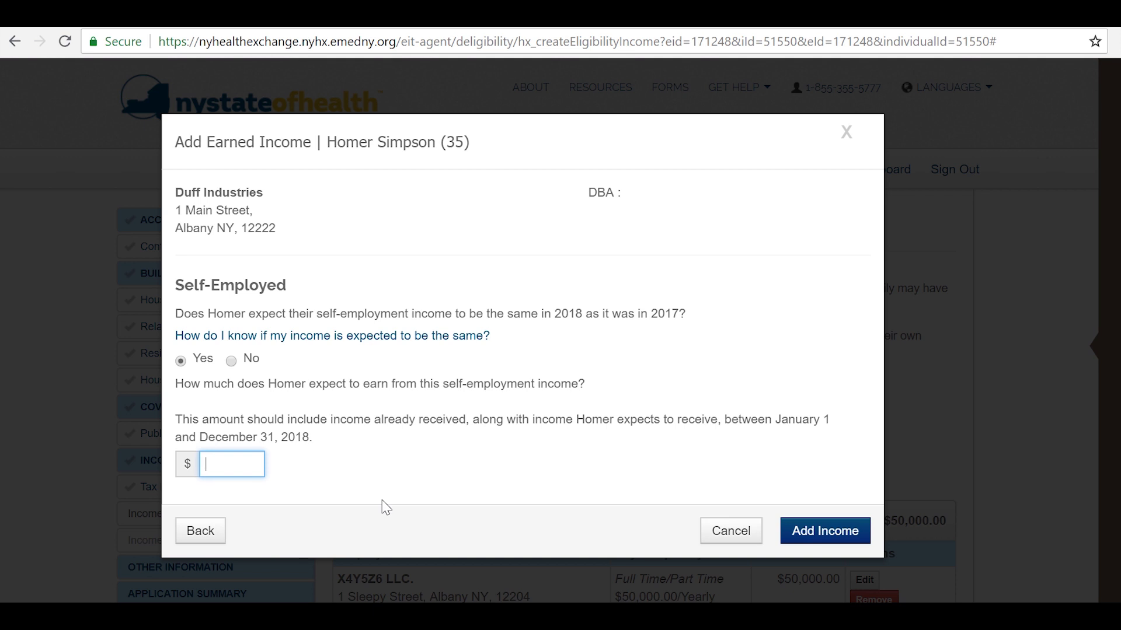
{"action": "type", "text": "10000"}
Answer No to the same self-employment income as 2017, and set the three reporting months to January, February and March
{"action": "left_click", "coordinate": [231, 362]}
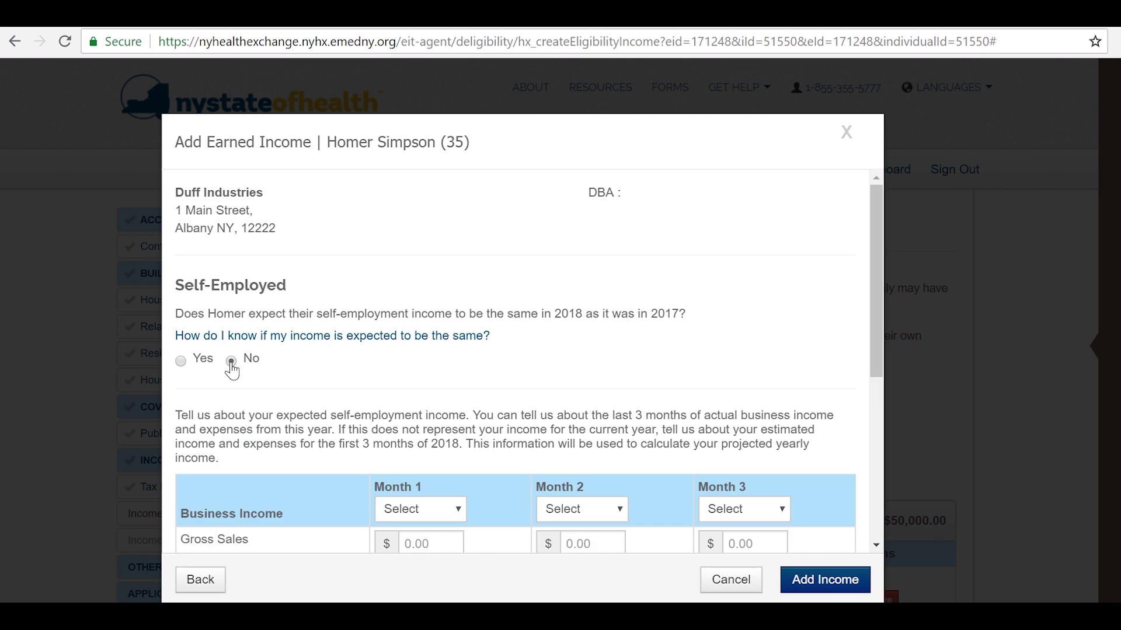
{"action": "scroll", "coordinate": [297, 370], "scroll_direction": "down", "scroll_amount": 3}
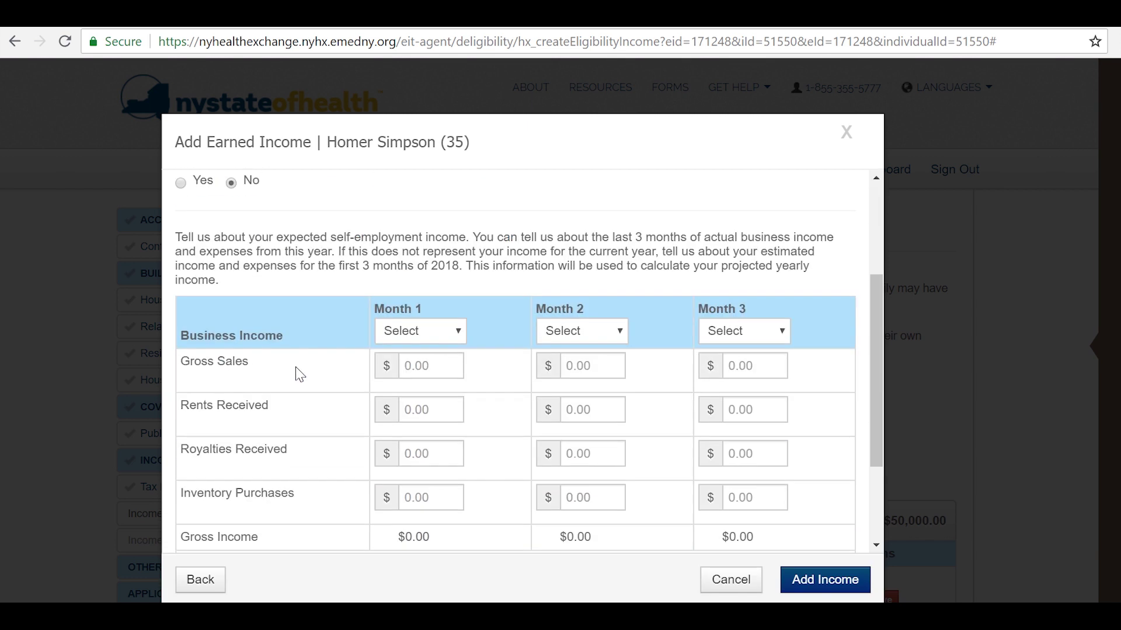
{"action": "scroll", "coordinate": [299, 374], "scroll_direction": "down", "scroll_amount": 2}
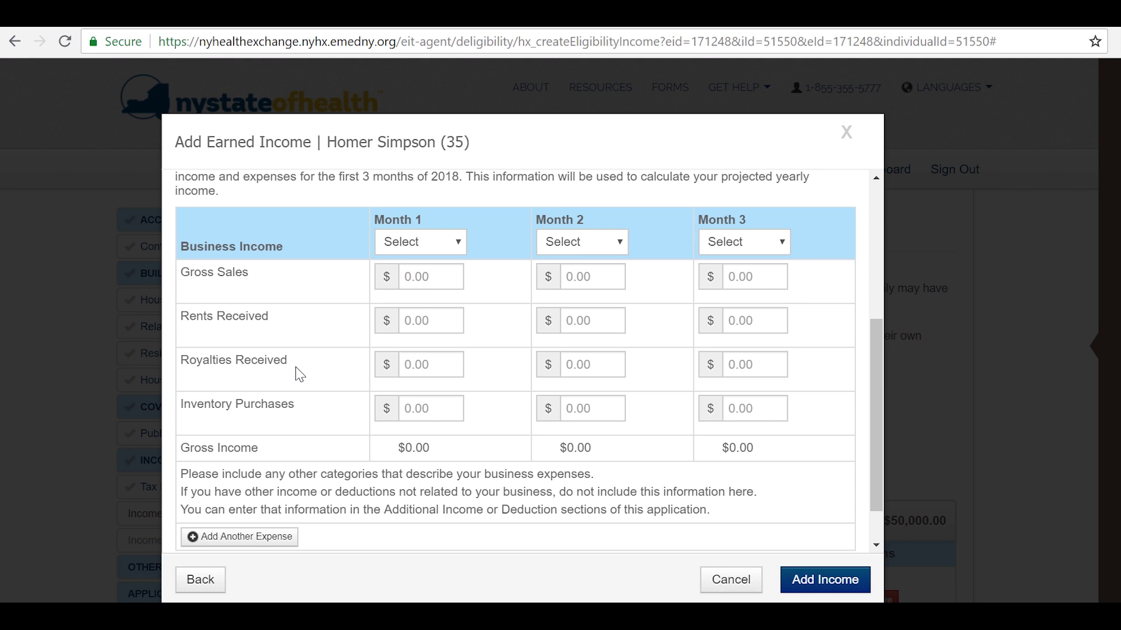
{"action": "left_click", "coordinate": [455, 254]}
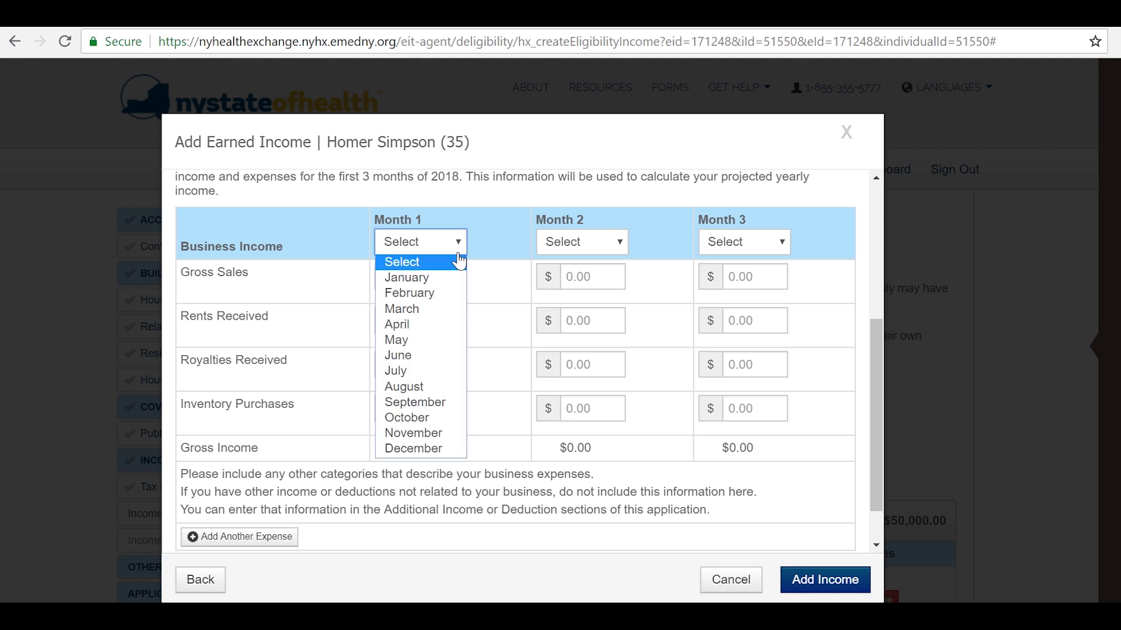
{"action": "left_click", "coordinate": [439, 278]}
{"action": "left_click", "coordinate": [575, 248]}
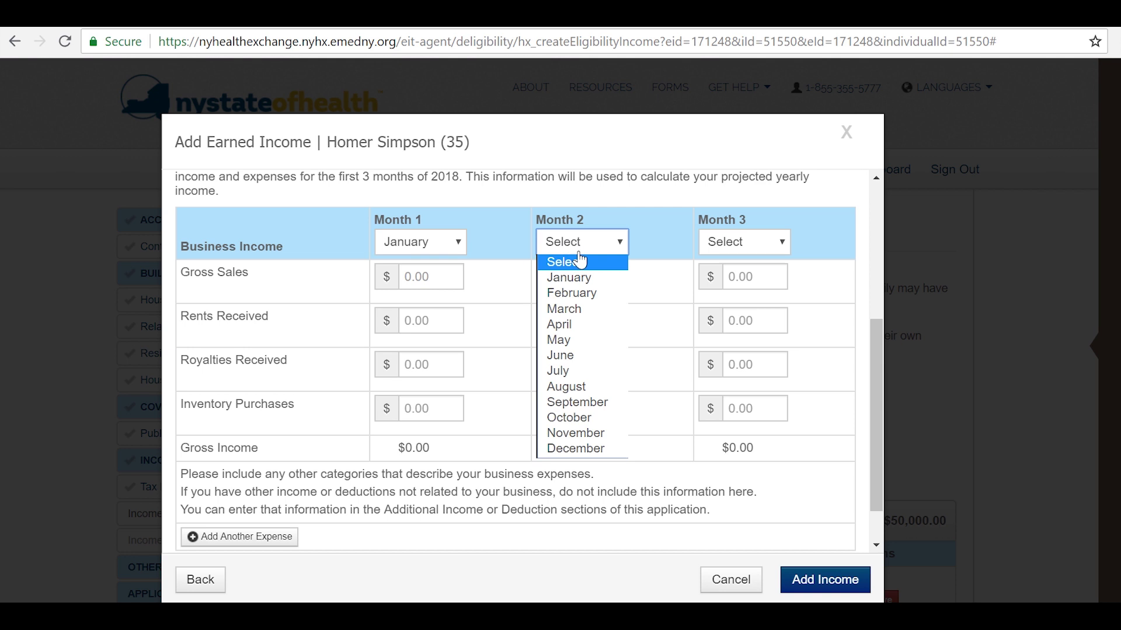
{"action": "left_click", "coordinate": [569, 293]}
{"action": "left_click", "coordinate": [764, 250]}
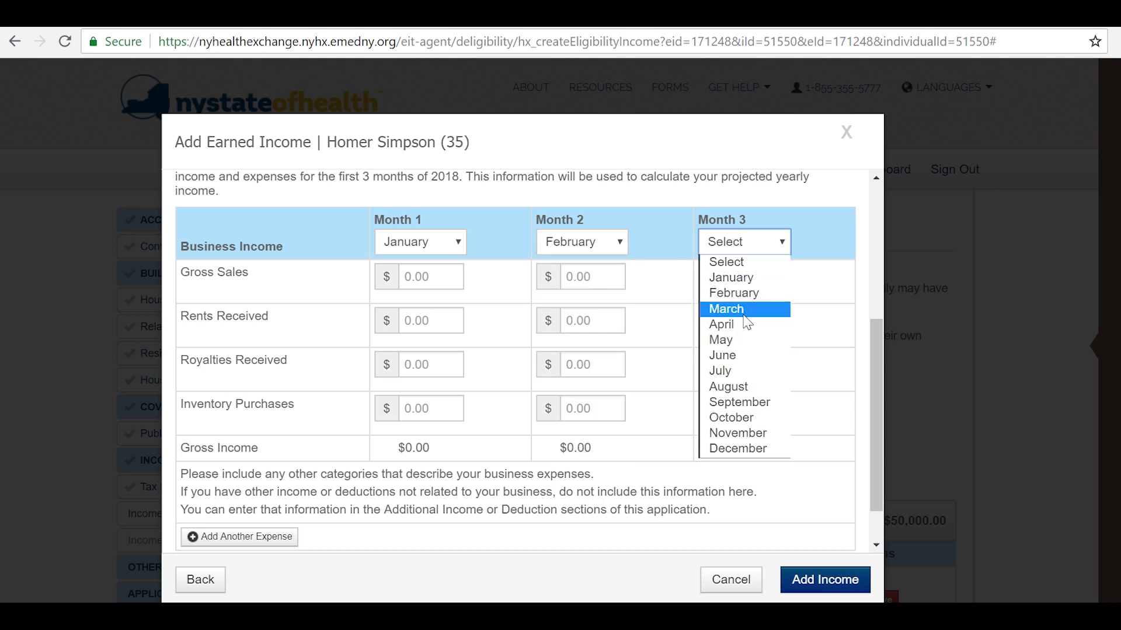
{"action": "left_click", "coordinate": [746, 311]}
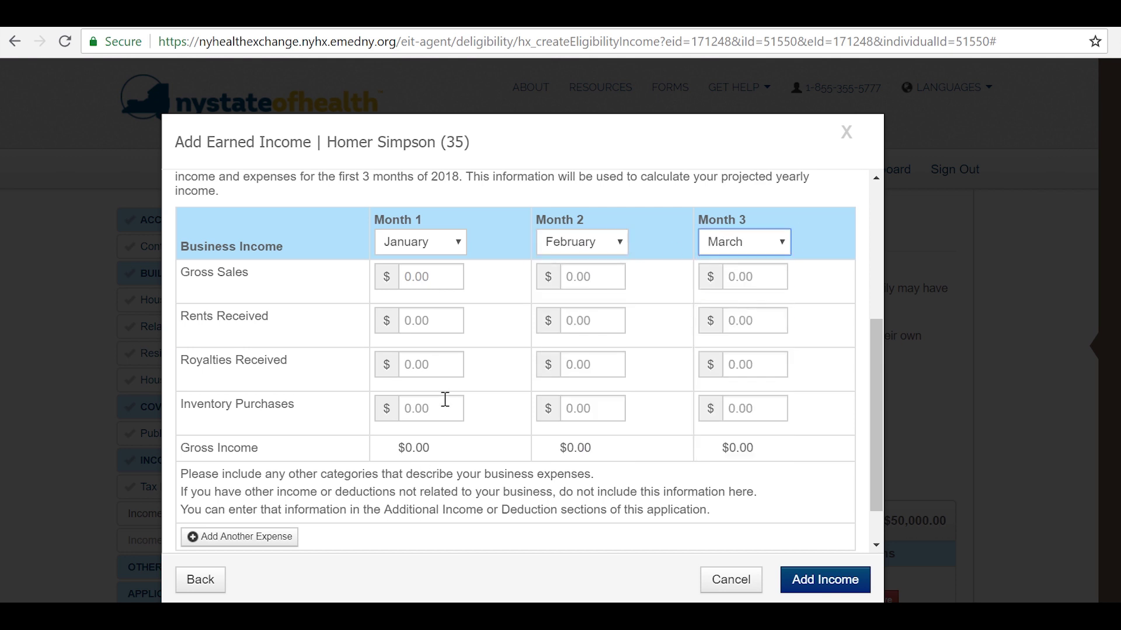
Add a business expense row and set its category to Office expenses
{"action": "scroll", "coordinate": [282, 525], "scroll_direction": "down", "scroll_amount": 2}
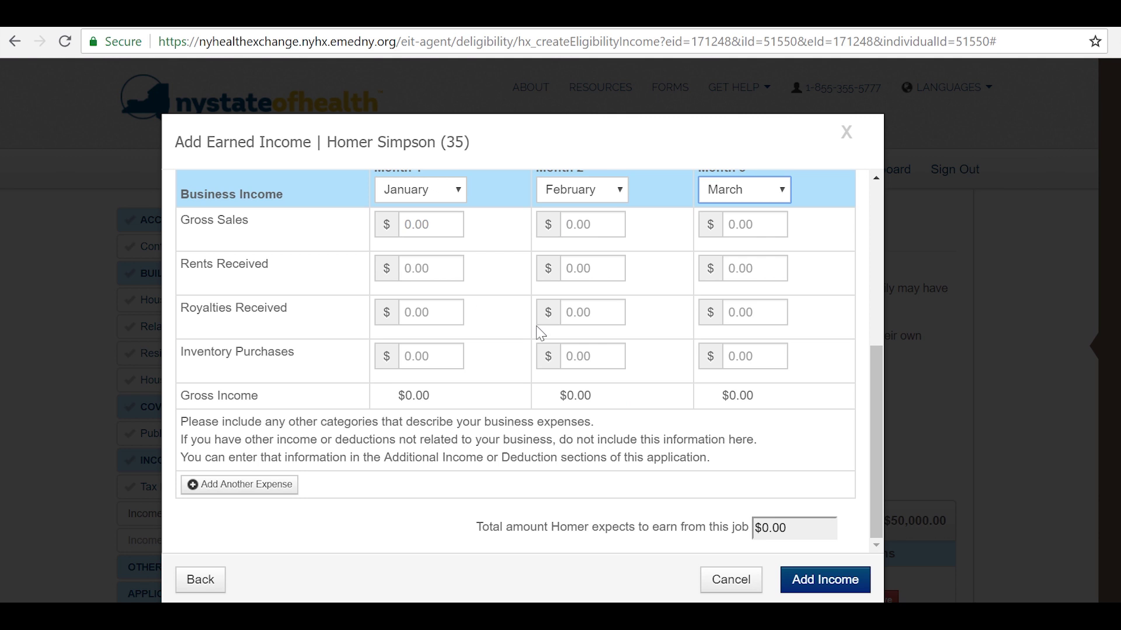
{"action": "left_click", "coordinate": [234, 486]}
{"action": "scroll", "coordinate": [265, 443], "scroll_direction": "down", "scroll_amount": 2}
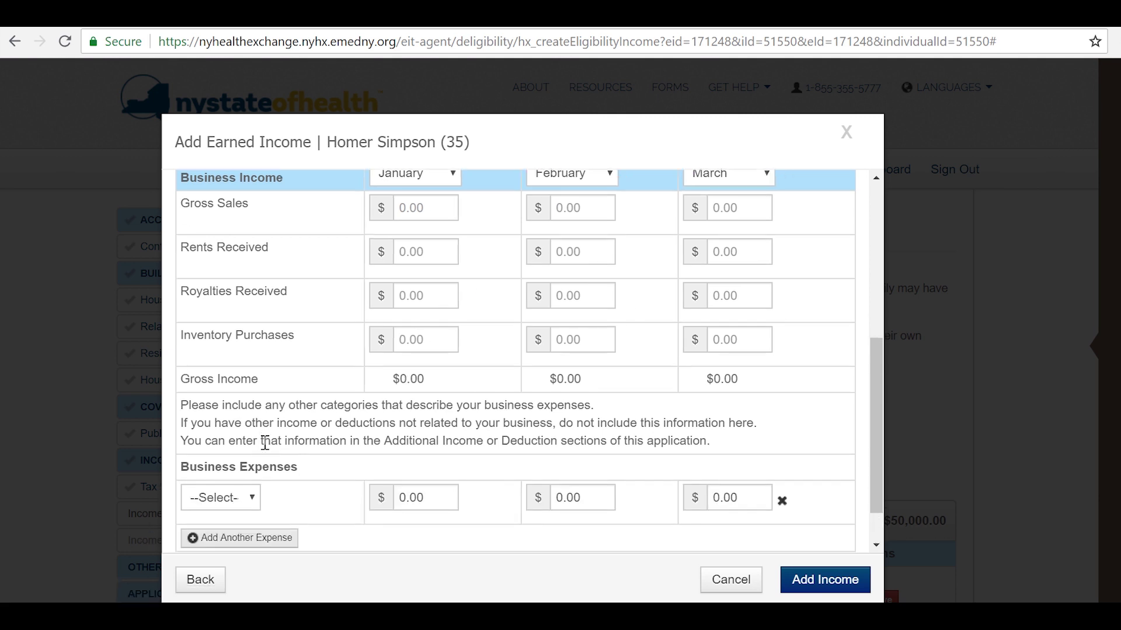
{"action": "left_click", "coordinate": [256, 445]}
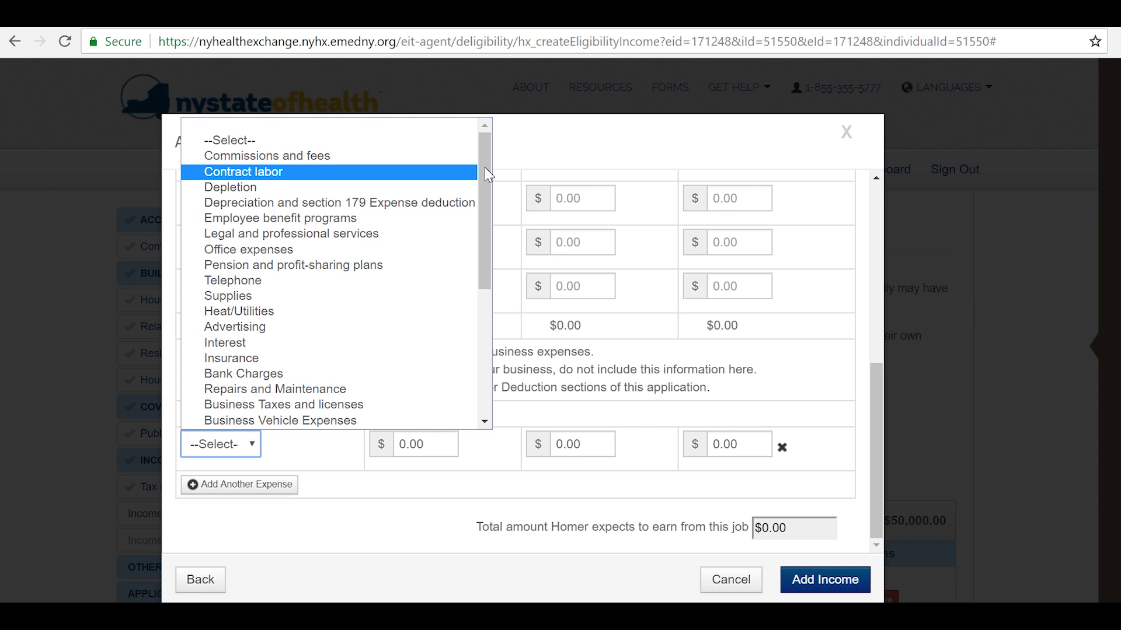
{"action": "left_click_drag", "start_coordinate": [484, 171], "coordinate": [480, 324]}
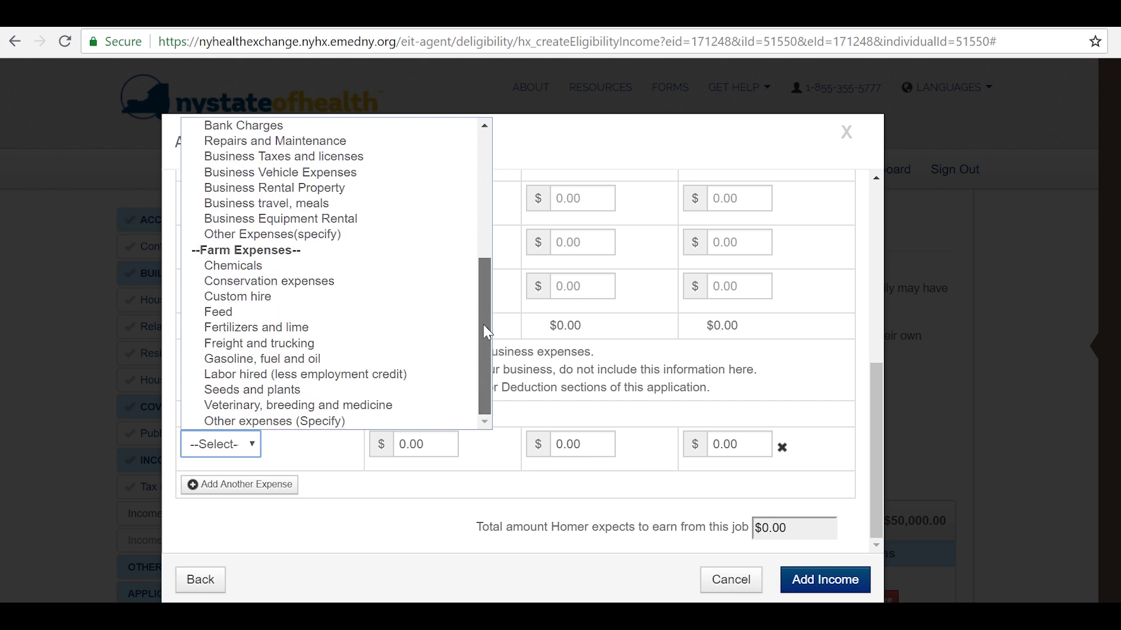
{"action": "scroll", "coordinate": [502, 233], "scroll_direction": "up", "scroll_amount": 5}
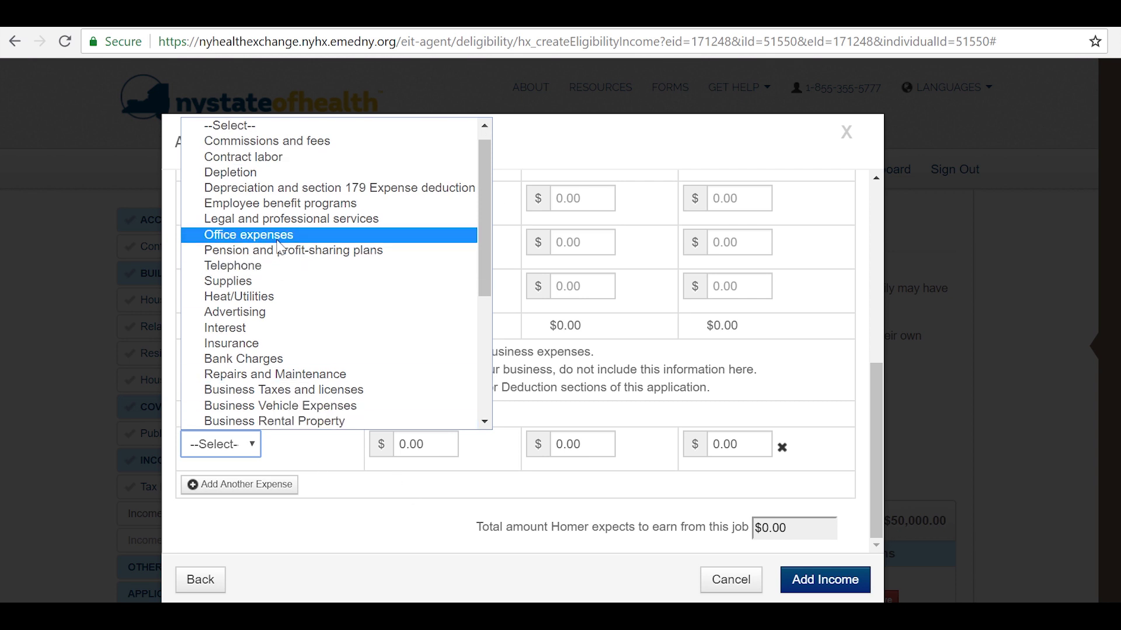
{"action": "left_click", "coordinate": [278, 236]}
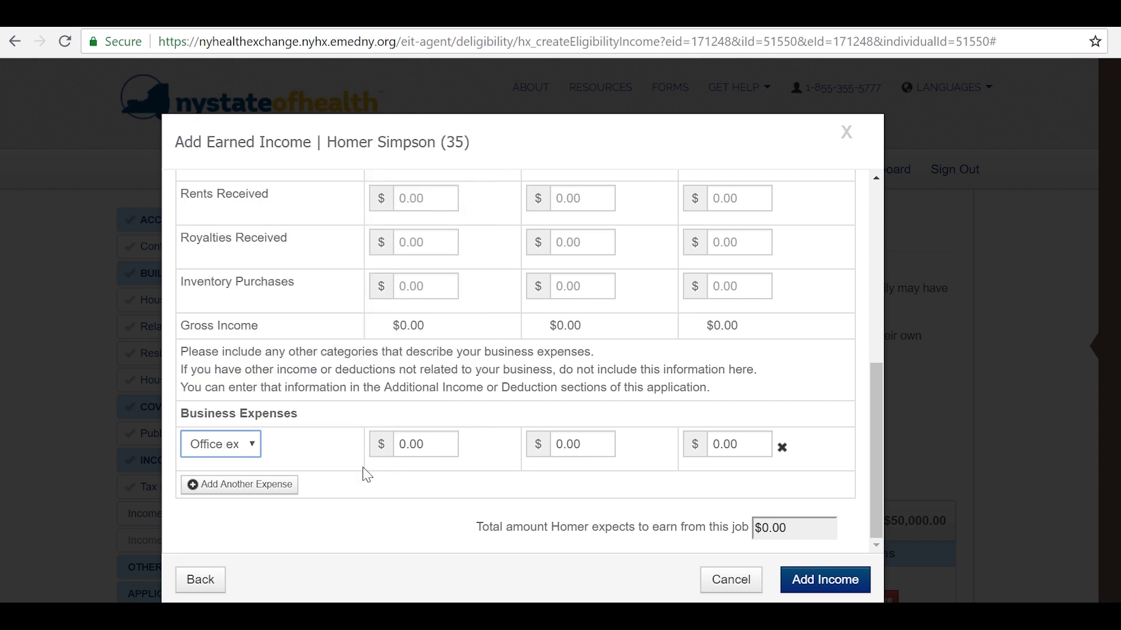
Set the office expenses to $200 for each of January, February and March
{"action": "left_click", "coordinate": [433, 447]}
{"action": "left_click_drag", "start_coordinate": [433, 447], "coordinate": [350, 433]}
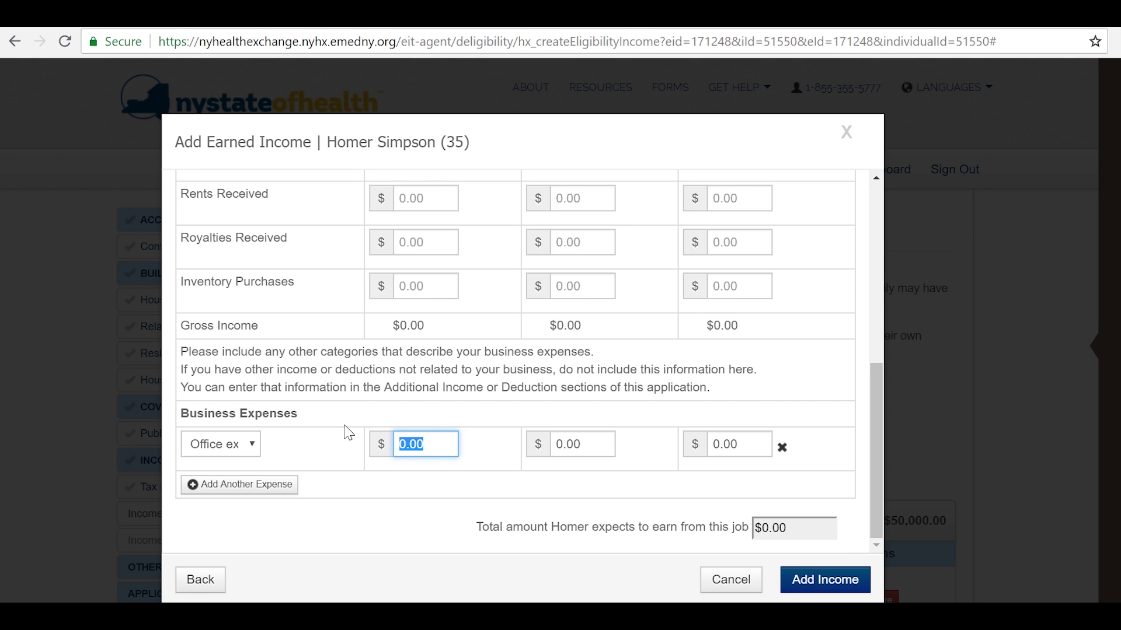
{"action": "type", "text": "200"}
{"action": "left_click", "coordinate": [594, 442]}
{"action": "type", "text": "200"}
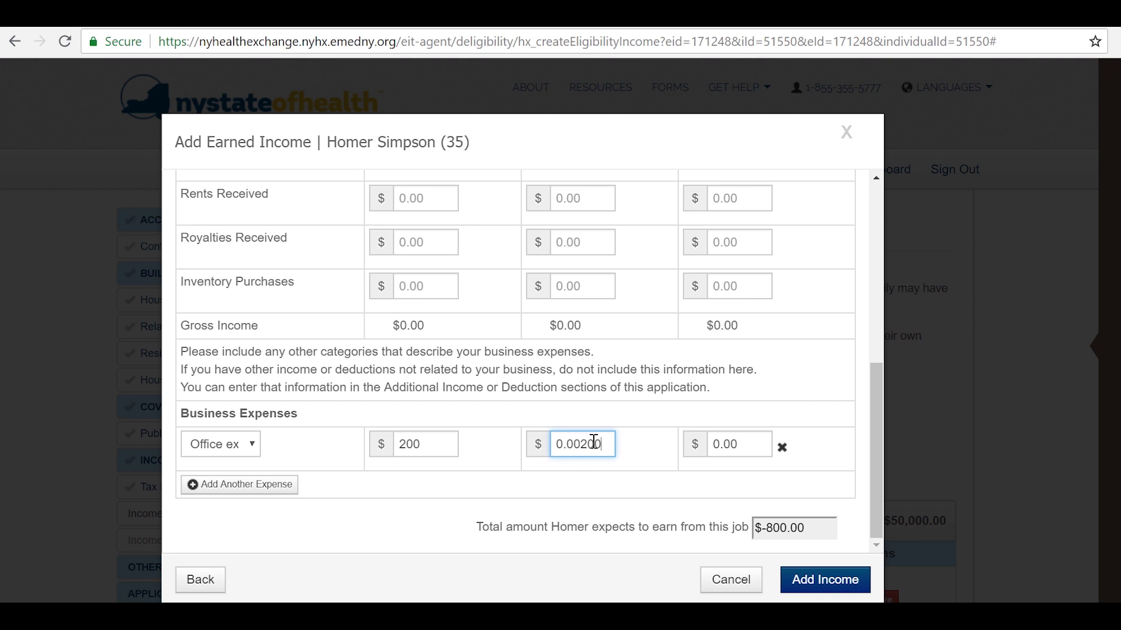
{"action": "key", "text": "BackSpace"}
{"action": "key", "text": "BackSpace"}
{"action": "key", "text": "BackSpace"}
{"action": "key", "text": "BackSpace"}
{"action": "key", "text": "BackSpace"}
{"action": "key", "text": "BackSpace"}
{"action": "type", "text": "200"}
{"action": "left_click", "coordinate": [747, 439]}
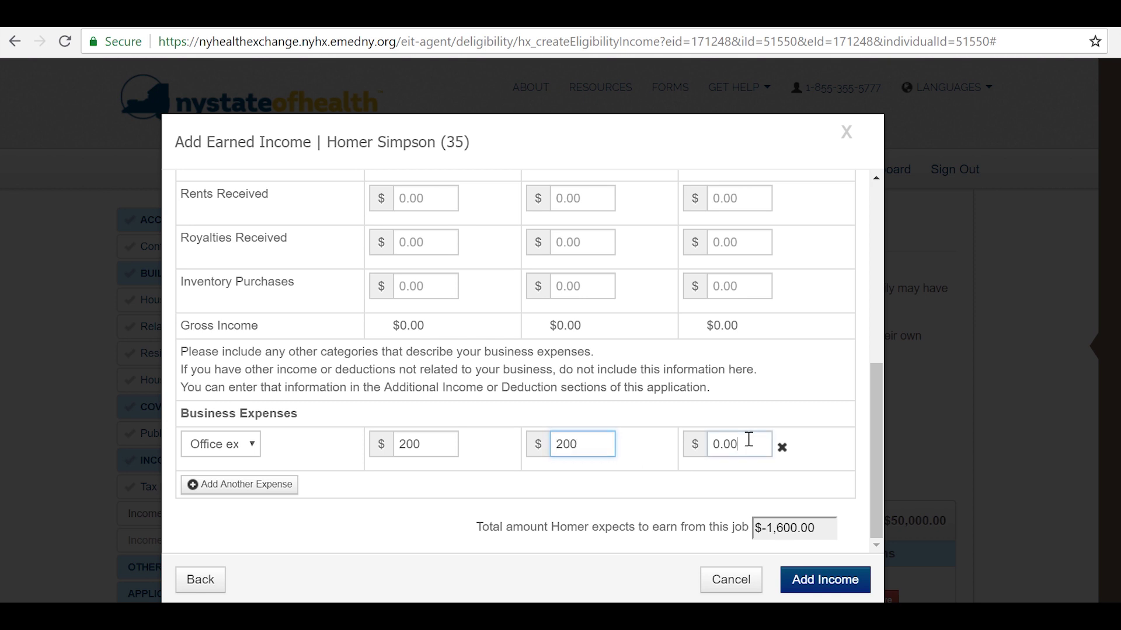
{"action": "left_click_drag", "start_coordinate": [734, 437], "coordinate": [705, 429]}
{"action": "type", "text": "200"}
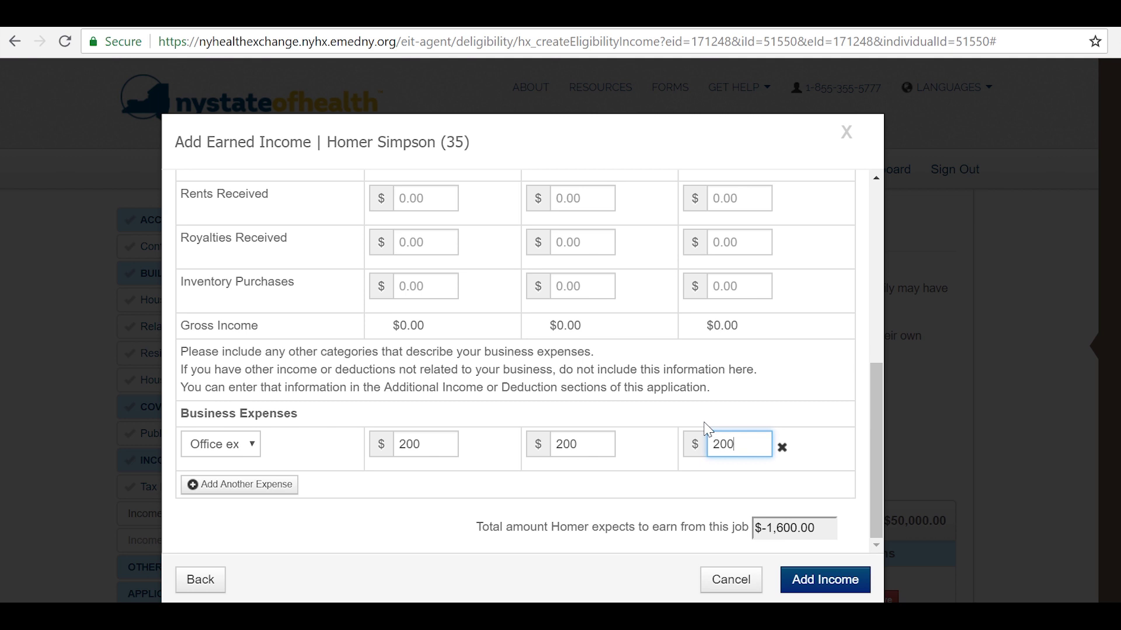
{"action": "left_click", "coordinate": [648, 515]}
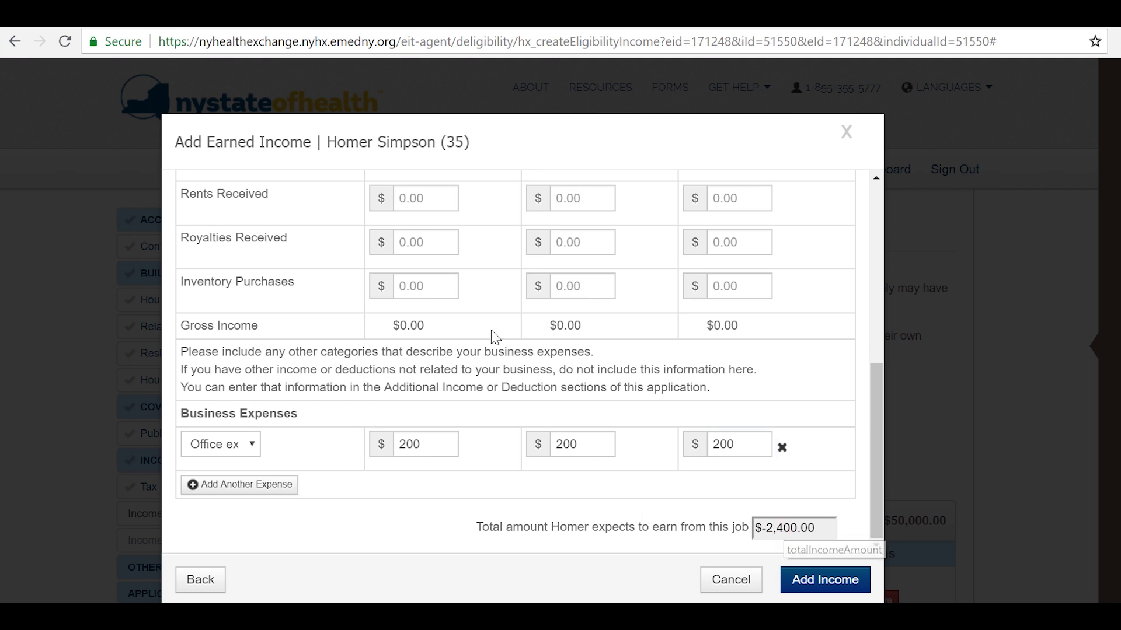
Set the gross sales to $1000 for each of January, February and March
{"action": "scroll", "coordinate": [479, 257], "scroll_direction": "up", "scroll_amount": 2}
{"action": "left_click", "coordinate": [430, 242]}
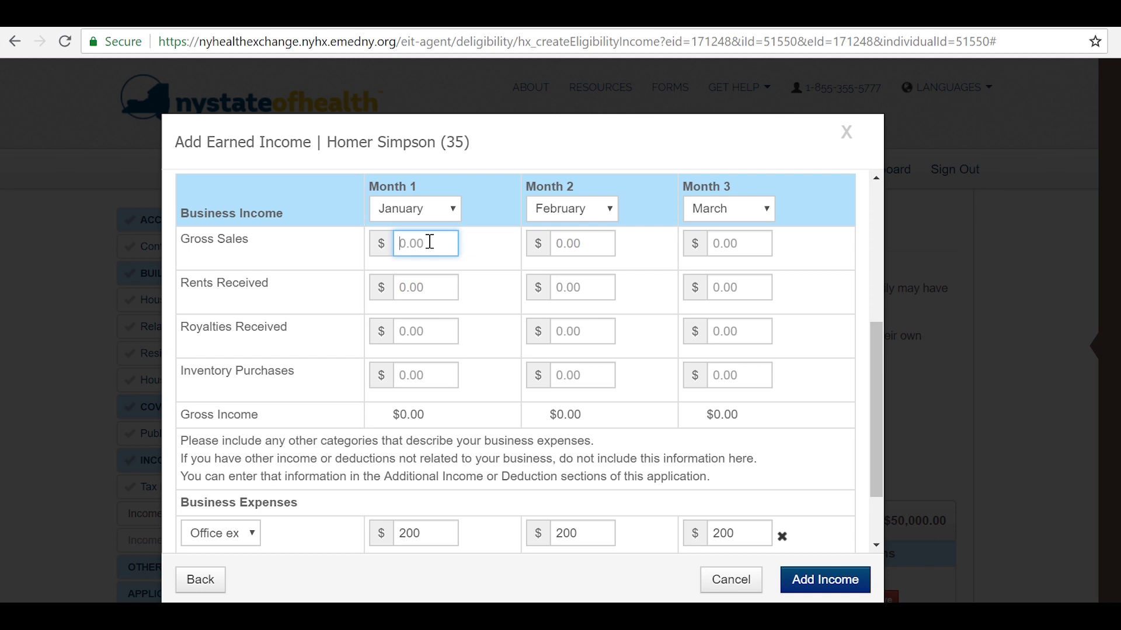
{"action": "type", "text": "1000"}
{"action": "left_click", "coordinate": [601, 241]}
{"action": "type", "text": "1000"}
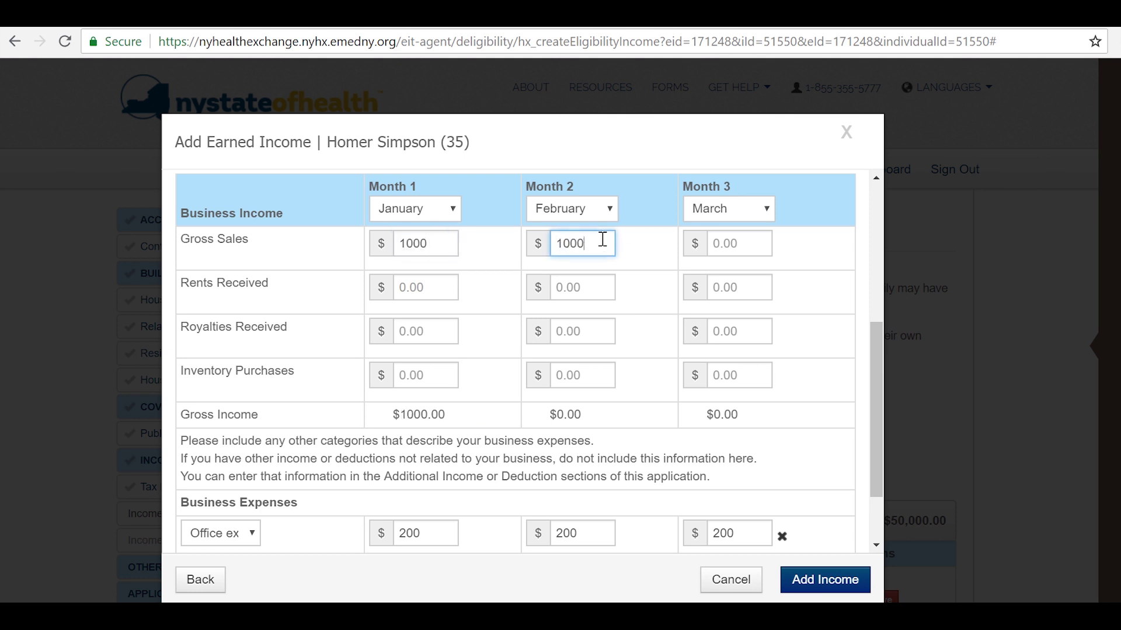
{"action": "left_click", "coordinate": [742, 244]}
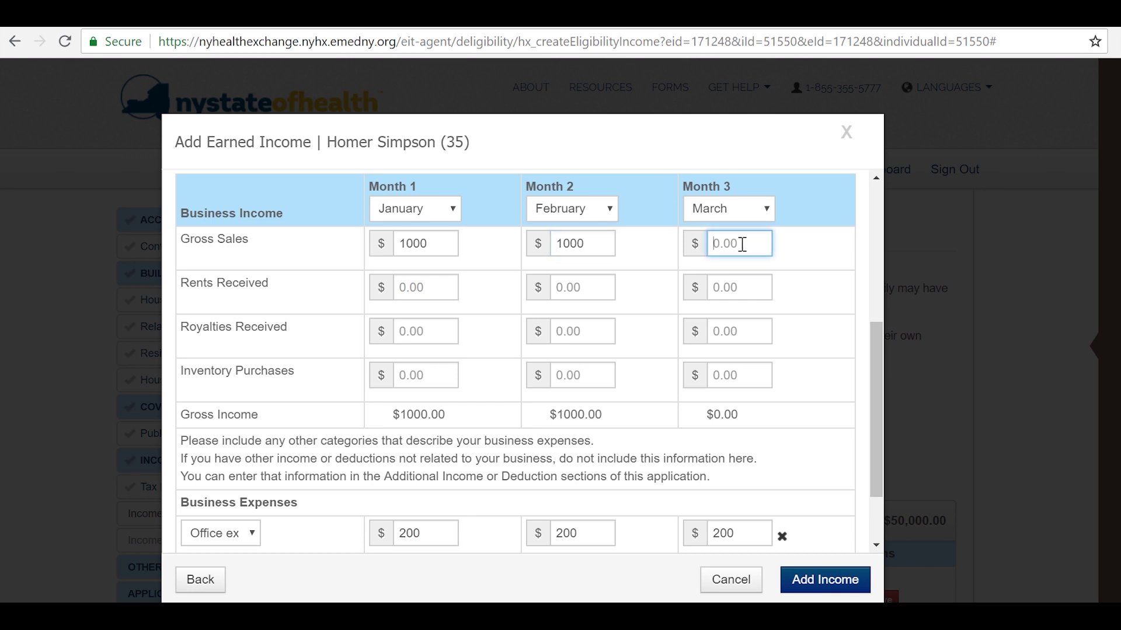
{"action": "type", "text": "1000"}
{"action": "left_click", "coordinate": [836, 268]}
Remove the office expenses row and add the self-employment income to the application
{"action": "scroll", "coordinate": [832, 368], "scroll_direction": "down", "scroll_amount": 1}
{"action": "scroll", "coordinate": [833, 368], "scroll_direction": "down", "scroll_amount": 5}
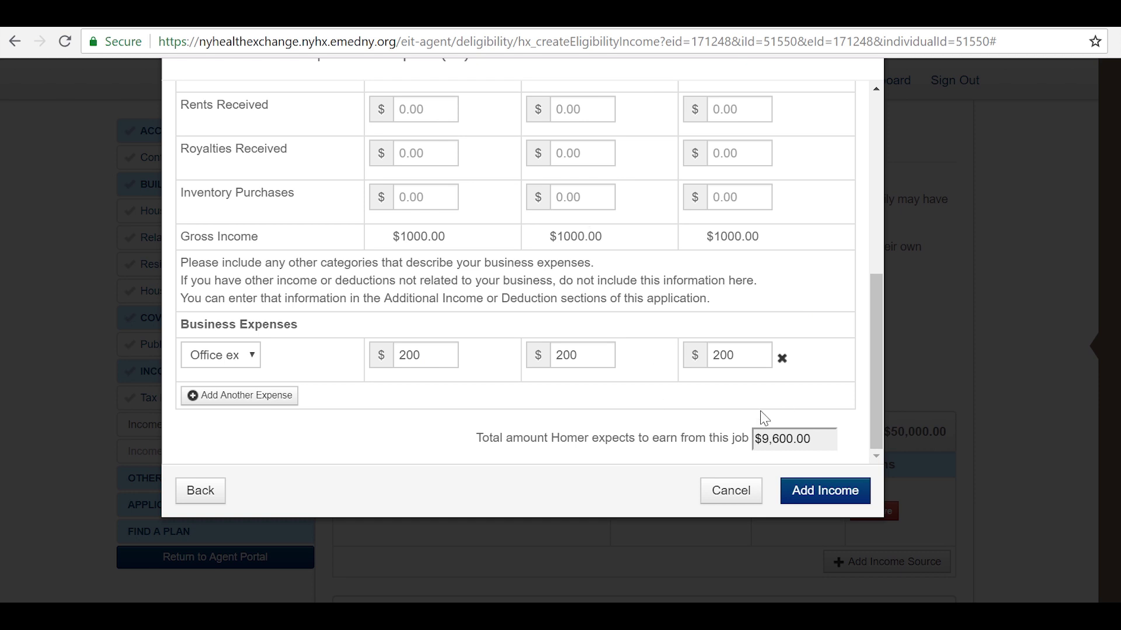
{"action": "left_click", "coordinate": [782, 361]}
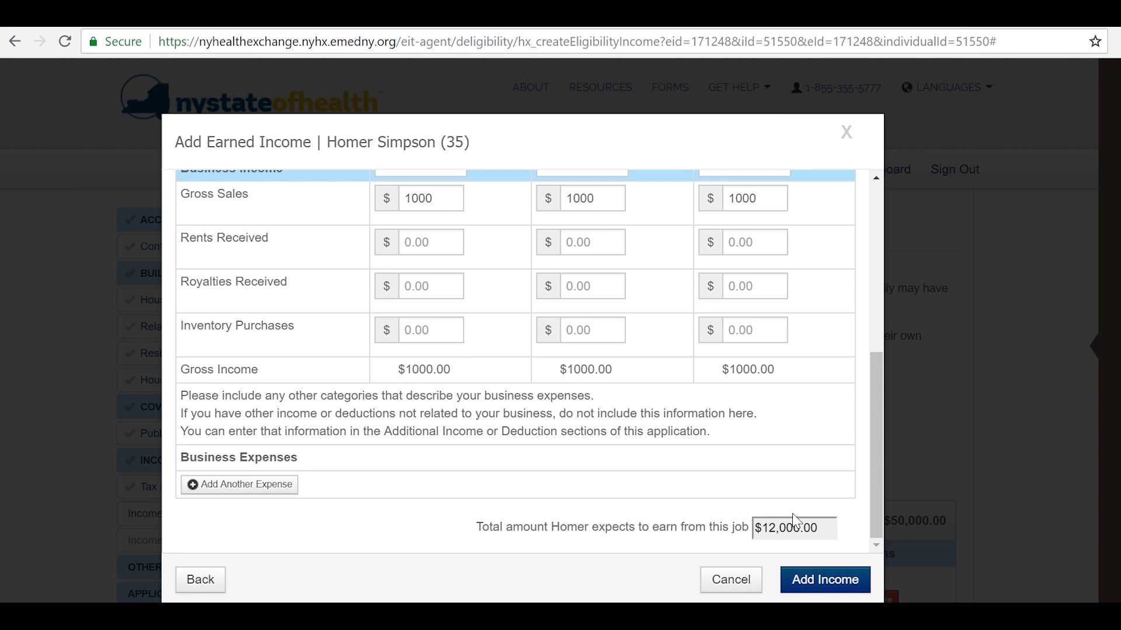
{"action": "left_click", "coordinate": [819, 580]}
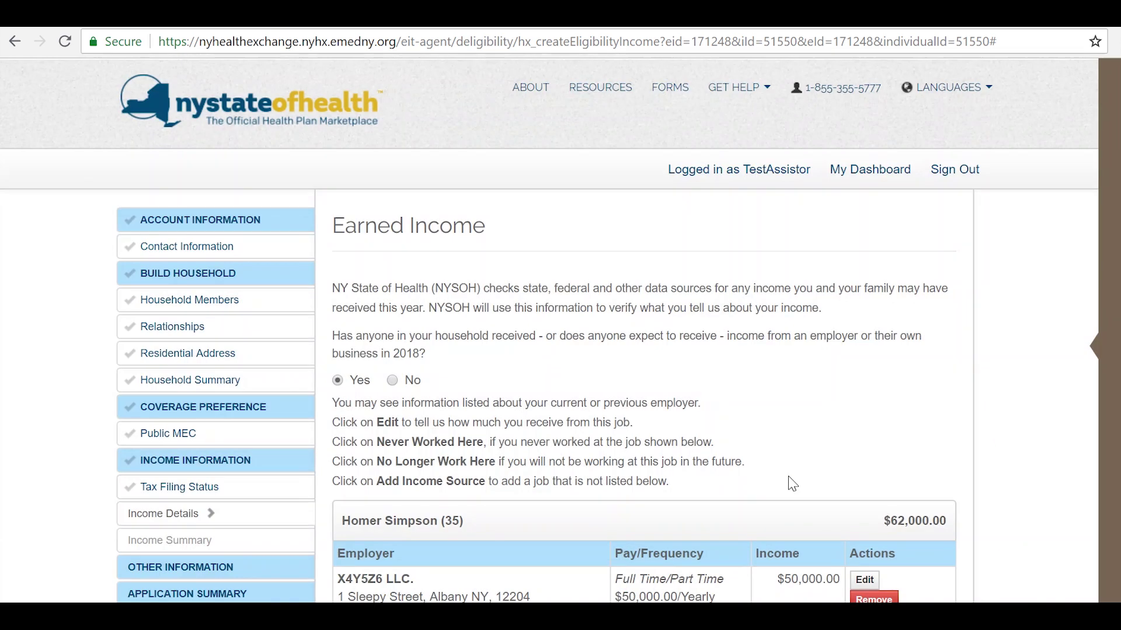
Review the household's earned income list and continue to the benefit income section
{"action": "scroll", "coordinate": [792, 484], "scroll_direction": "down", "scroll_amount": 3}
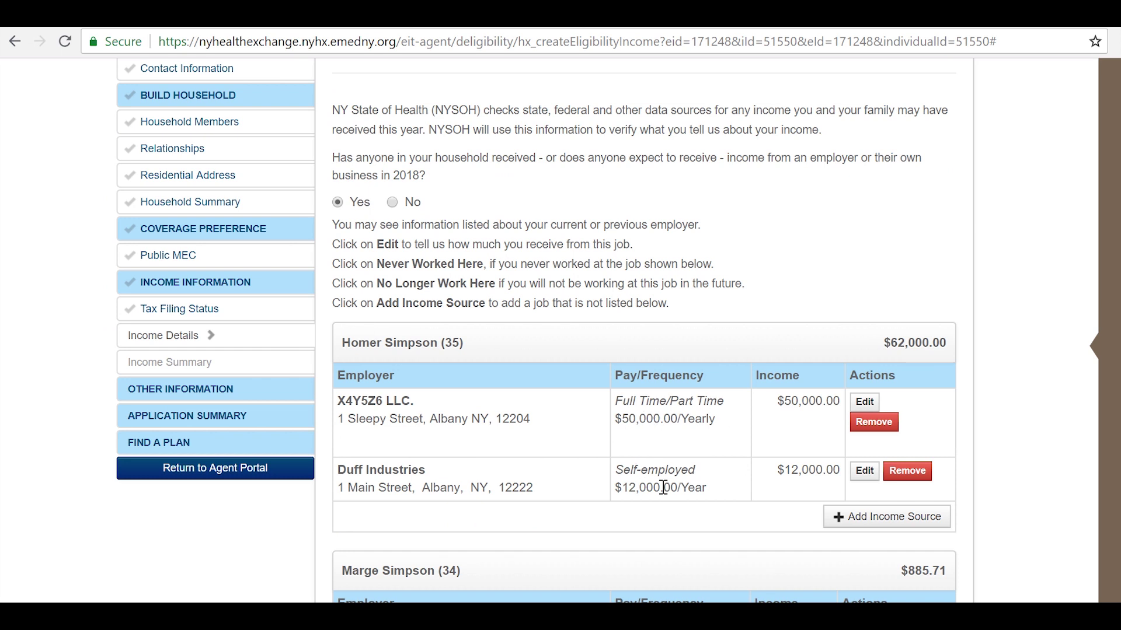
{"action": "scroll", "coordinate": [664, 487], "scroll_direction": "down", "scroll_amount": 5}
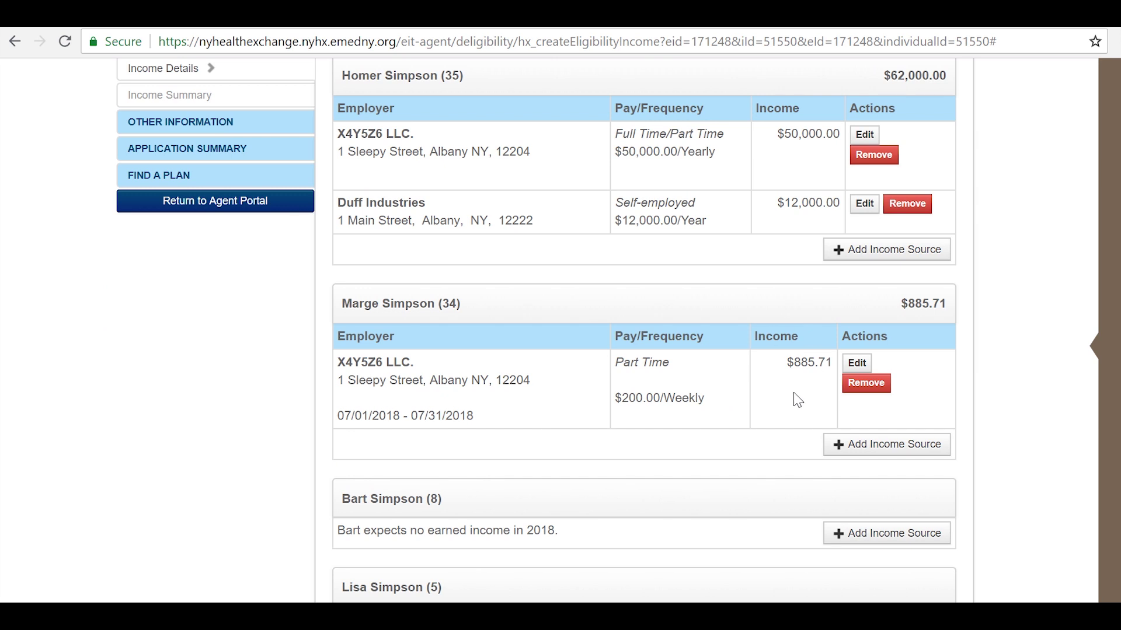
{"action": "scroll", "coordinate": [798, 401], "scroll_direction": "down", "scroll_amount": 5}
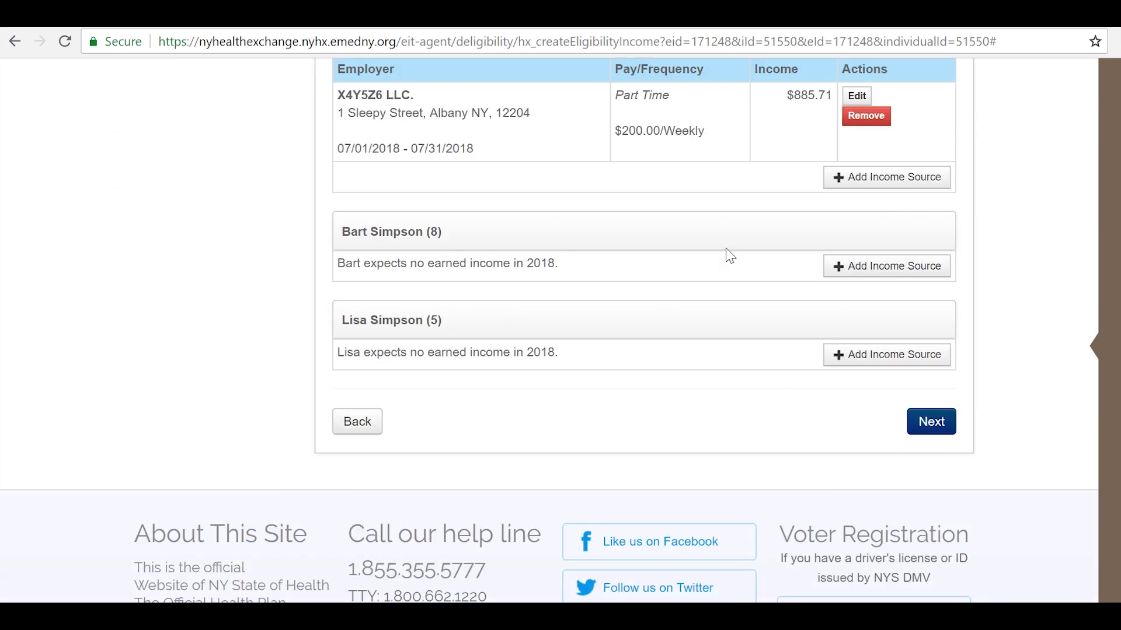
{"action": "left_click", "coordinate": [932, 424]}
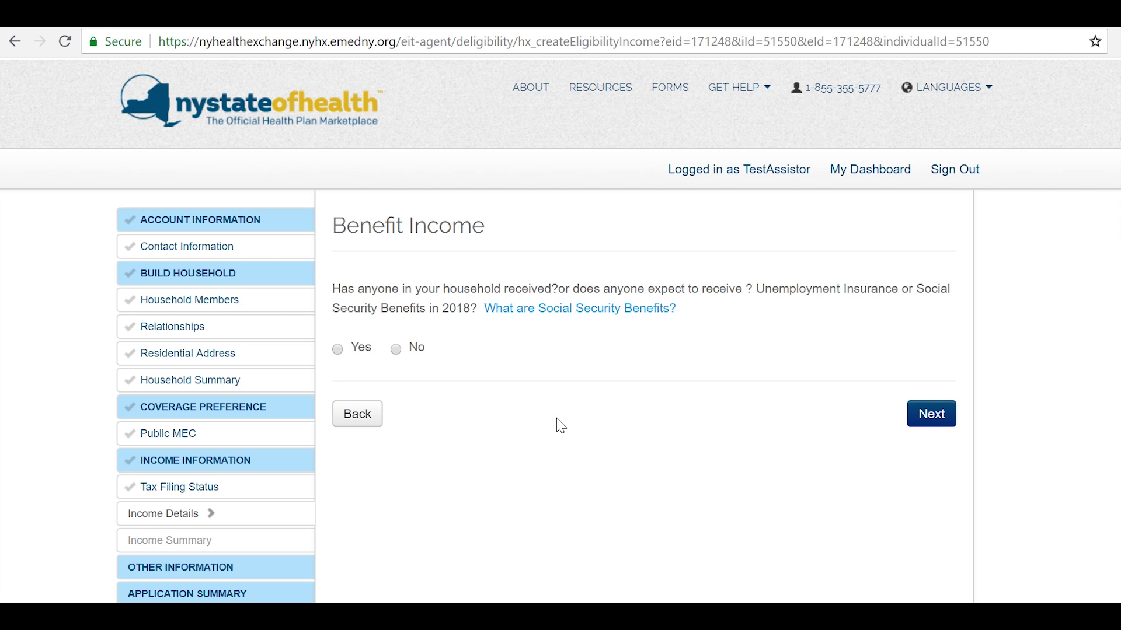
Check the guidance on what Social Security Benefits are, and answer Yes to receiving benefit income in 2018
{"action": "left_click", "coordinate": [575, 319]}
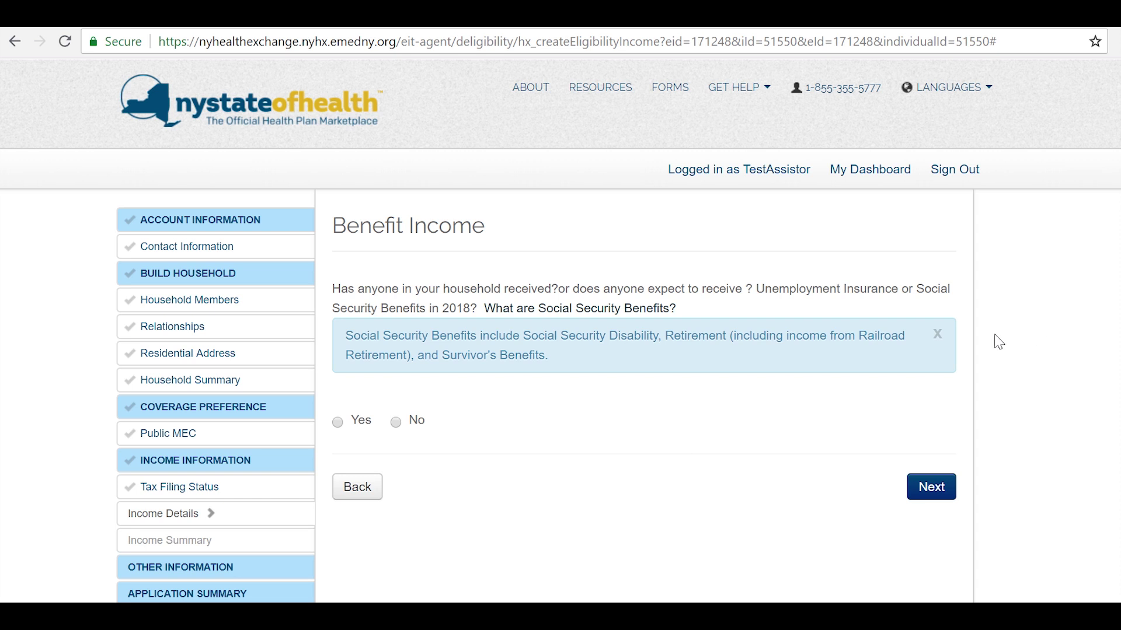
{"action": "left_click", "coordinate": [936, 336]}
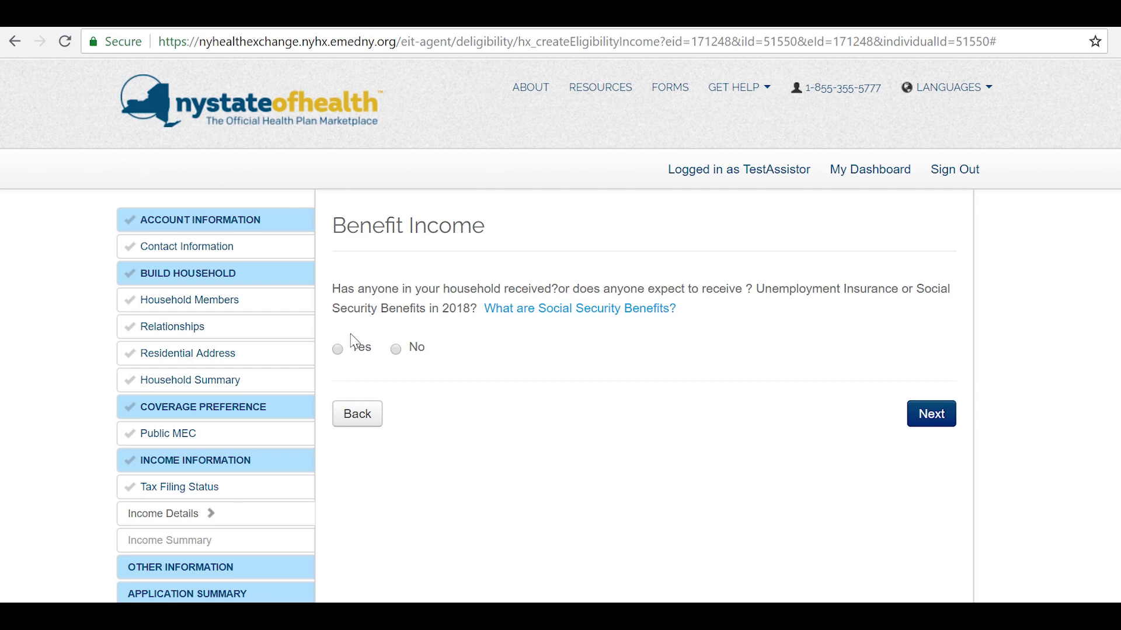
{"action": "left_click", "coordinate": [339, 351]}
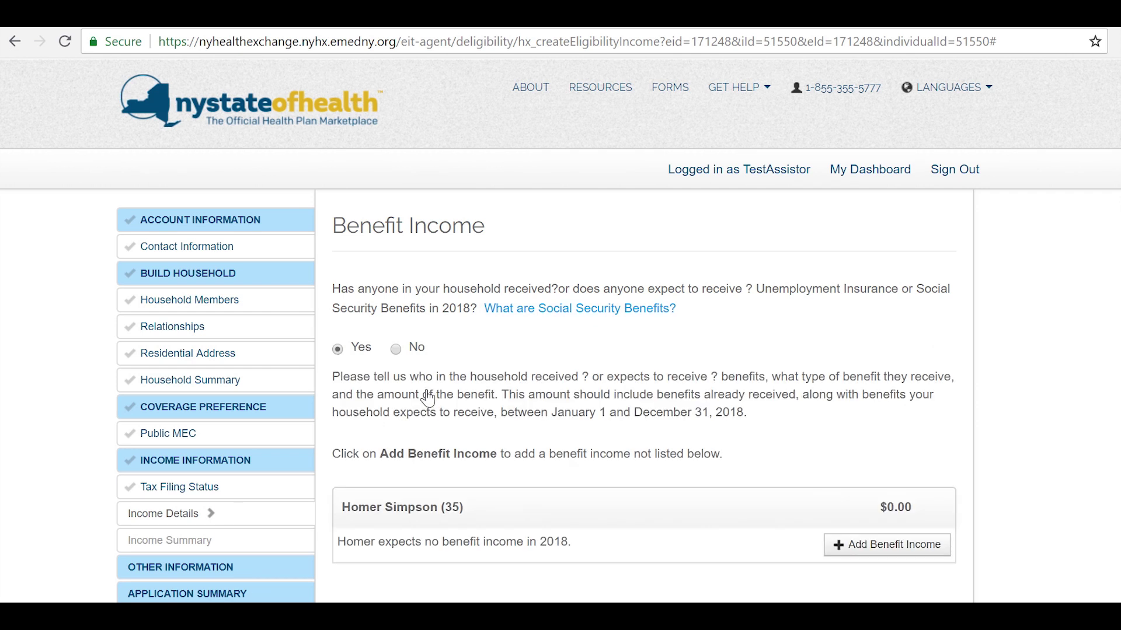
Start a benefit income entry for the first household member with the type Unemployment Insurance Benefits
{"action": "scroll", "coordinate": [436, 392], "scroll_direction": "down", "scroll_amount": 5}
{"action": "scroll", "coordinate": [440, 429], "scroll_direction": "down", "scroll_amount": 2}
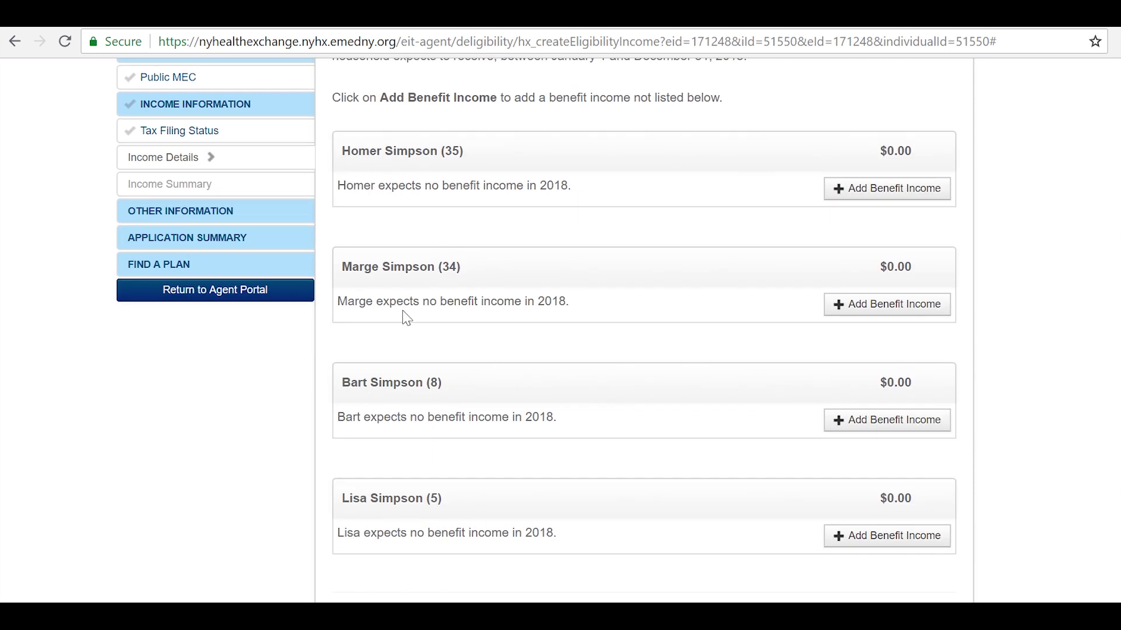
{"action": "left_click", "coordinate": [835, 194]}
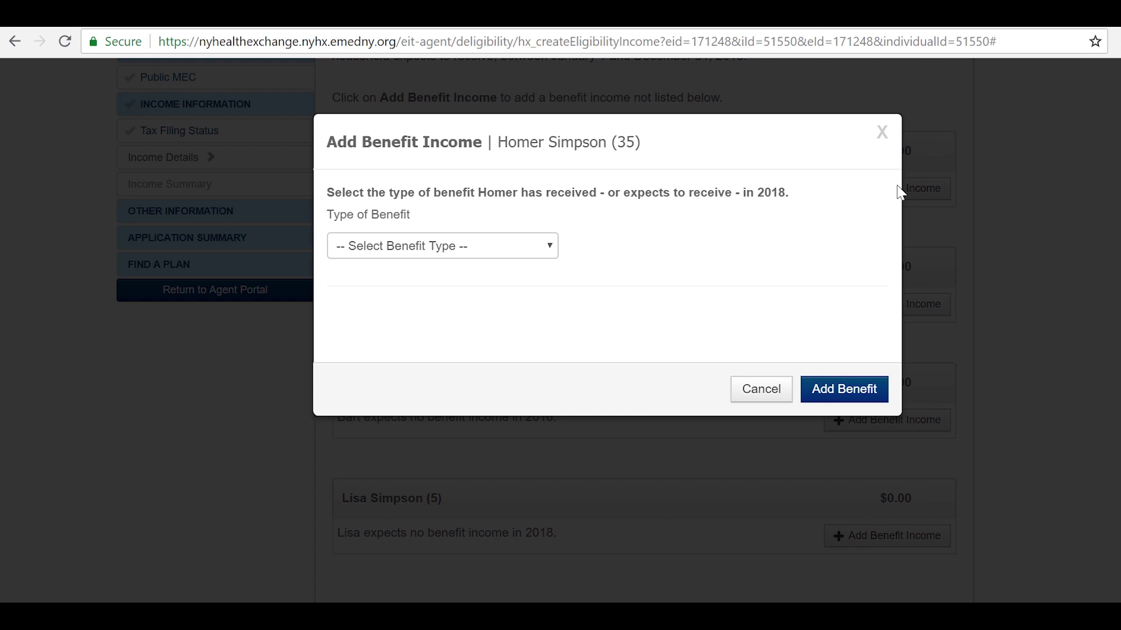
{"action": "left_click", "coordinate": [484, 251]}
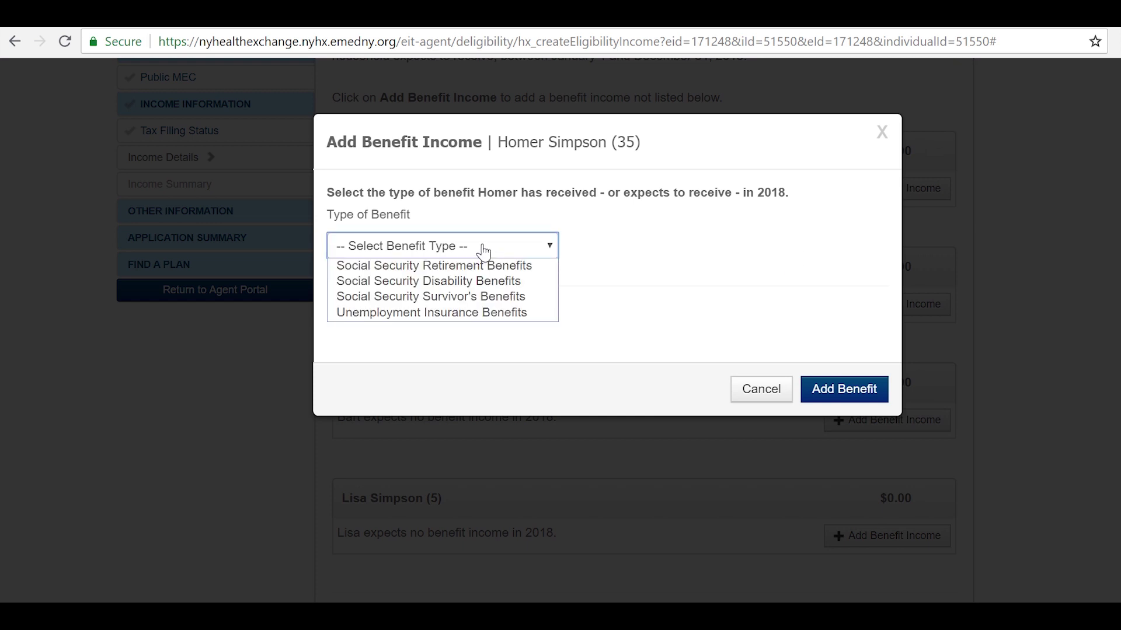
{"action": "left_click", "coordinate": [447, 314]}
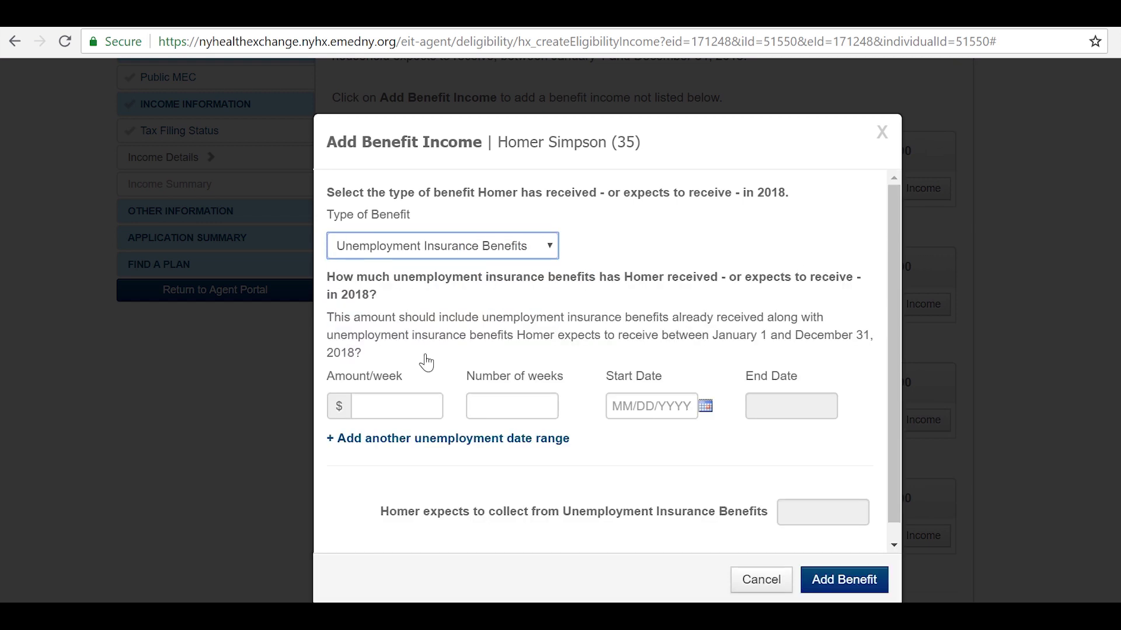
Set the unemployment benefit to $234 per week for 7 weeks, starting 06/10/2018
{"action": "left_click", "coordinate": [389, 407]}
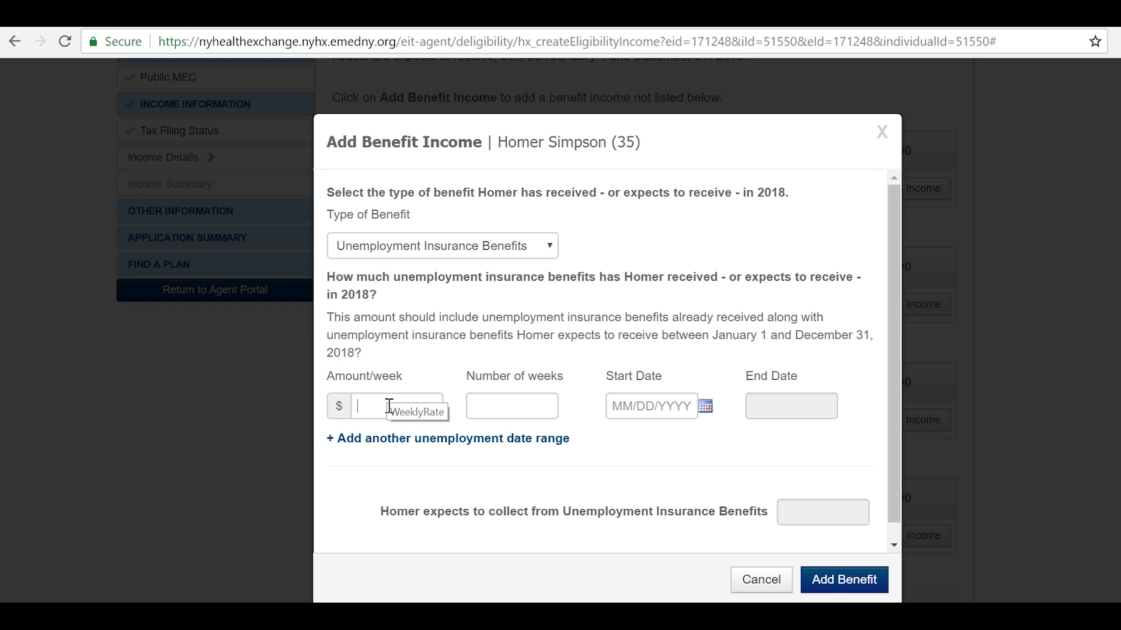
{"action": "type", "text": "234"}
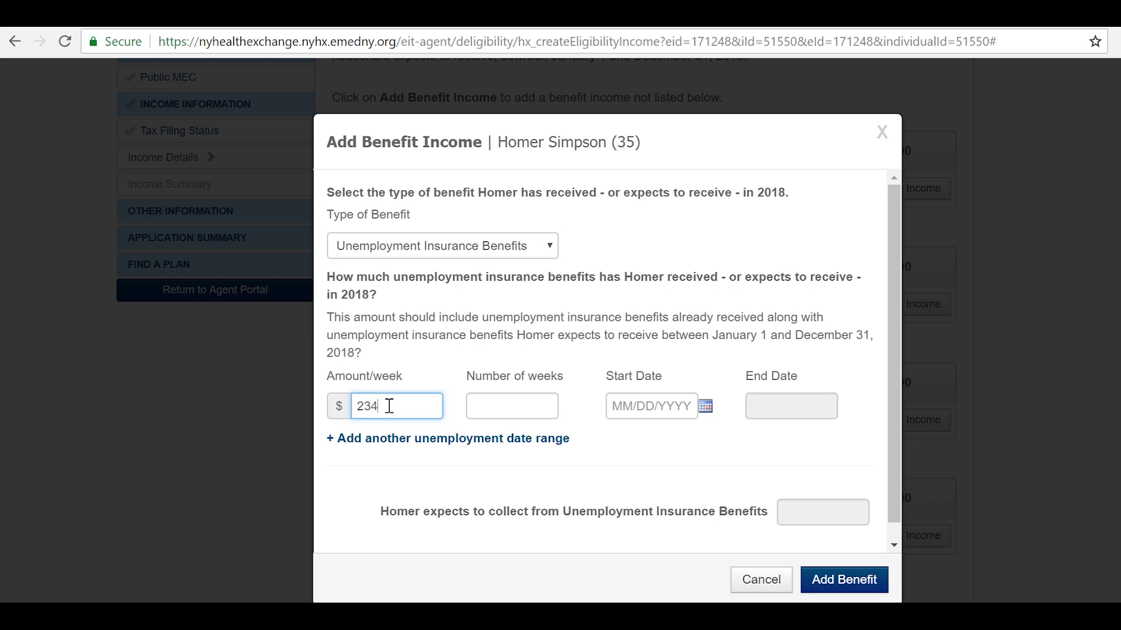
{"action": "left_click", "coordinate": [500, 414]}
{"action": "type", "text": "7"}
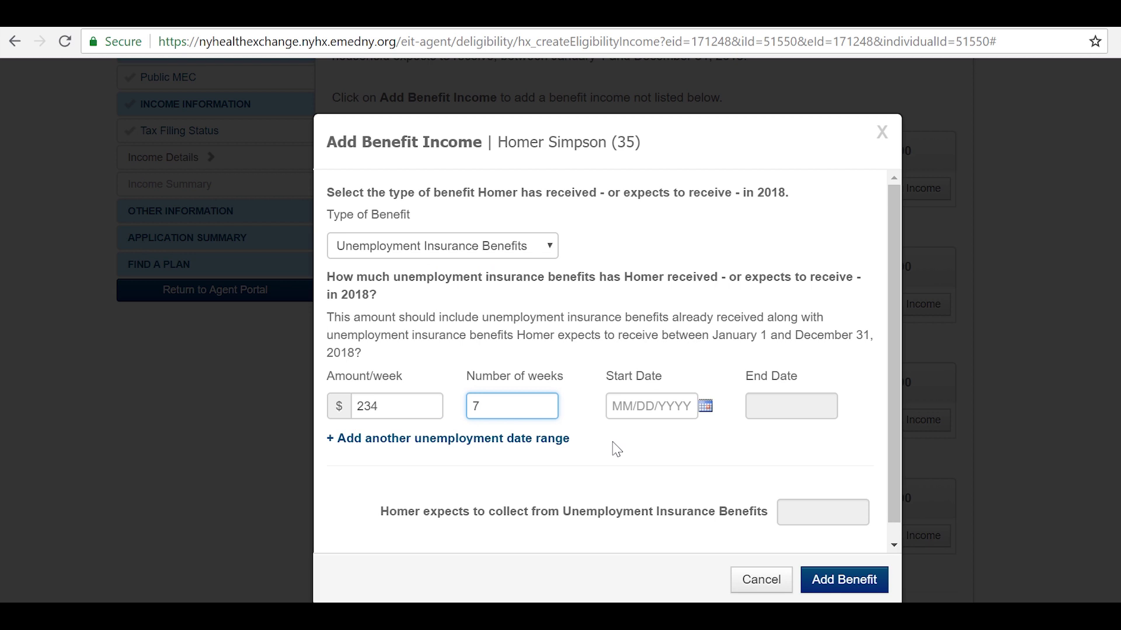
{"action": "left_click", "coordinate": [706, 406]}
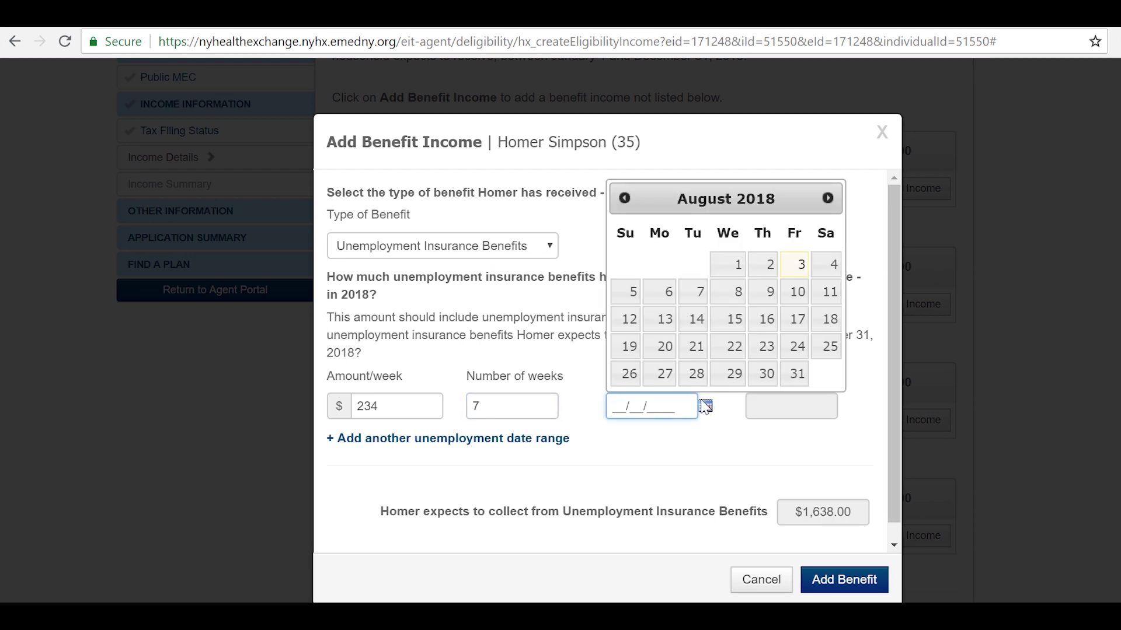
{"action": "left_click", "coordinate": [624, 198]}
{"action": "left_click", "coordinate": [625, 198]}
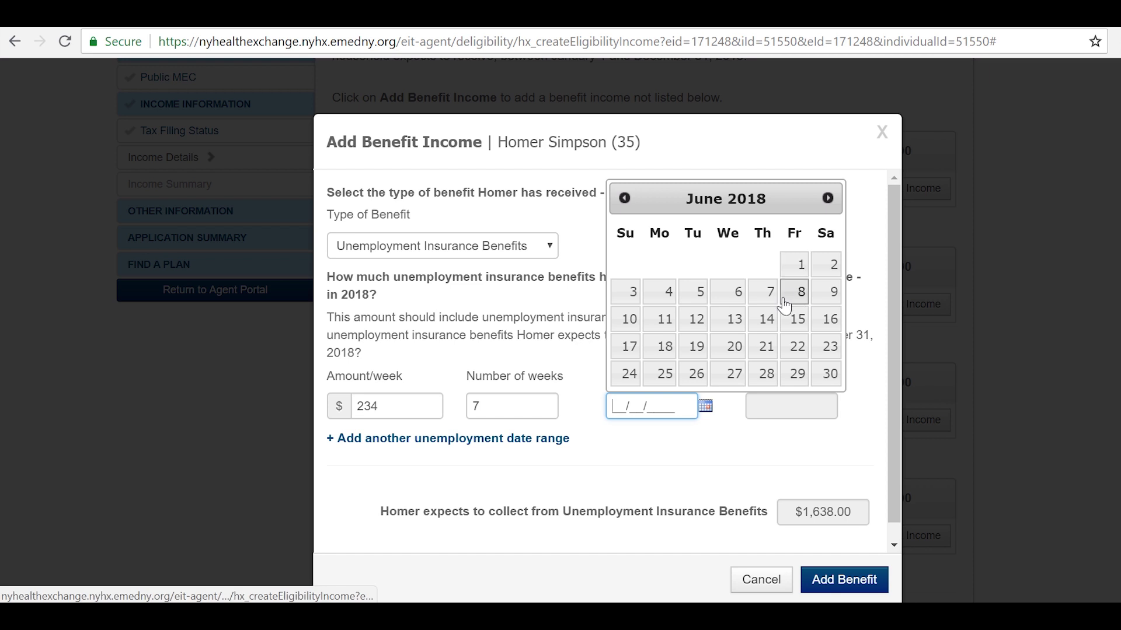
{"action": "left_click", "coordinate": [629, 318]}
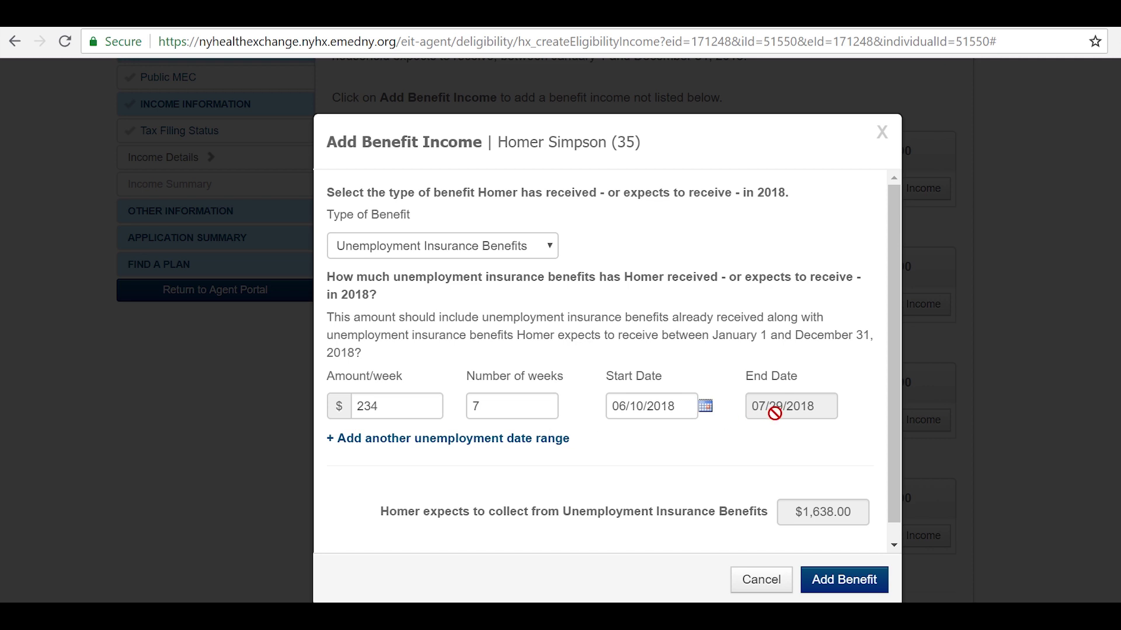
Try a second unemployment date range of $234 per week for 13 weeks starting 10/01/2018, and remove that range
{"action": "left_click", "coordinate": [407, 438]}
{"action": "left_click", "coordinate": [403, 444]}
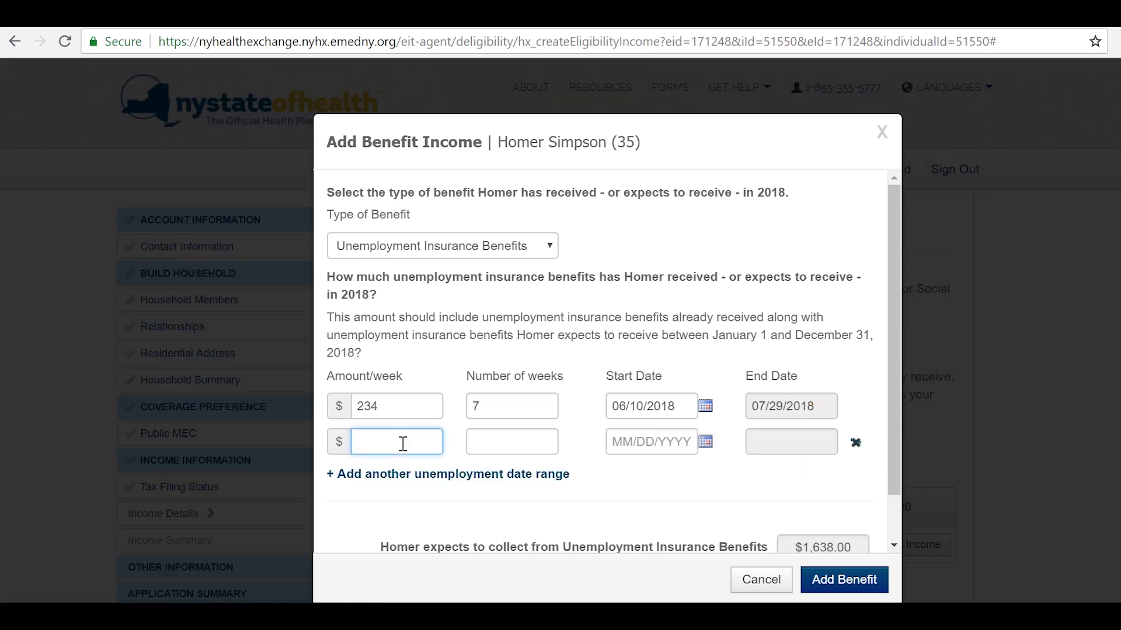
{"action": "type", "text": "234"}
{"action": "left_click", "coordinate": [476, 445]}
{"action": "type", "text": "13"}
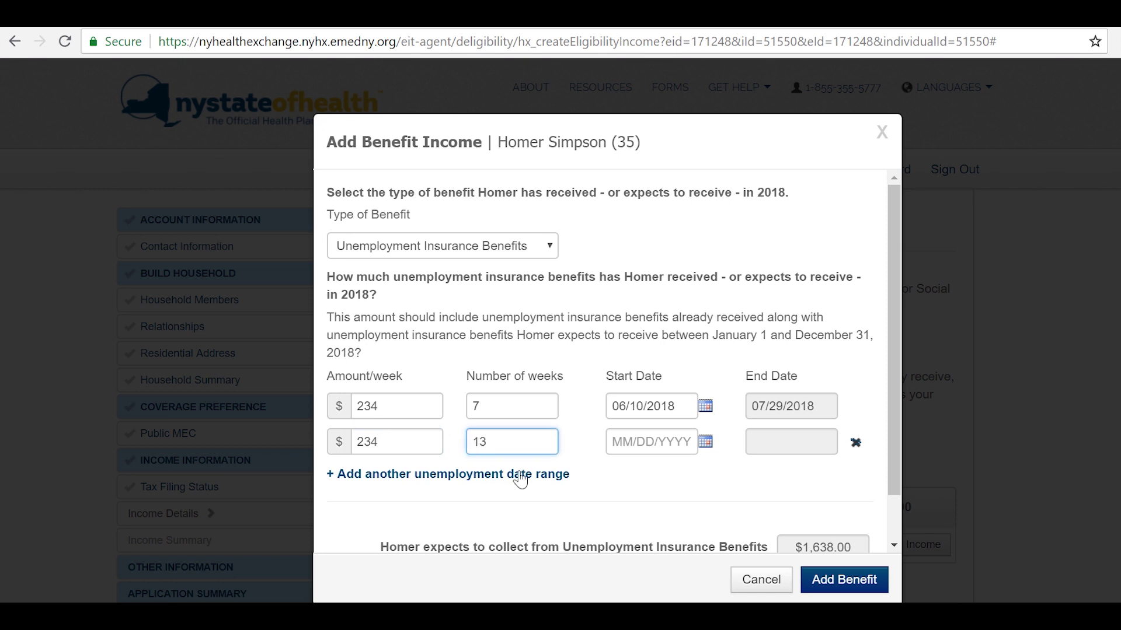
{"action": "left_click", "coordinate": [705, 441]}
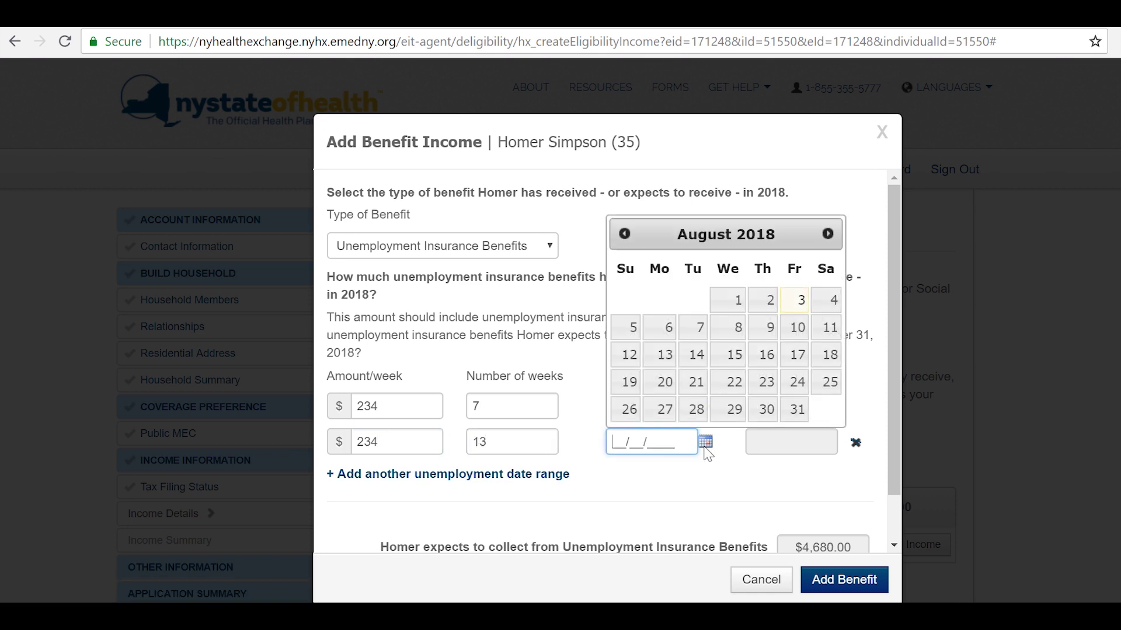
{"action": "left_click", "coordinate": [828, 234]}
{"action": "left_click", "coordinate": [828, 234]}
{"action": "left_click", "coordinate": [827, 234]}
{"action": "left_click", "coordinate": [827, 234]}
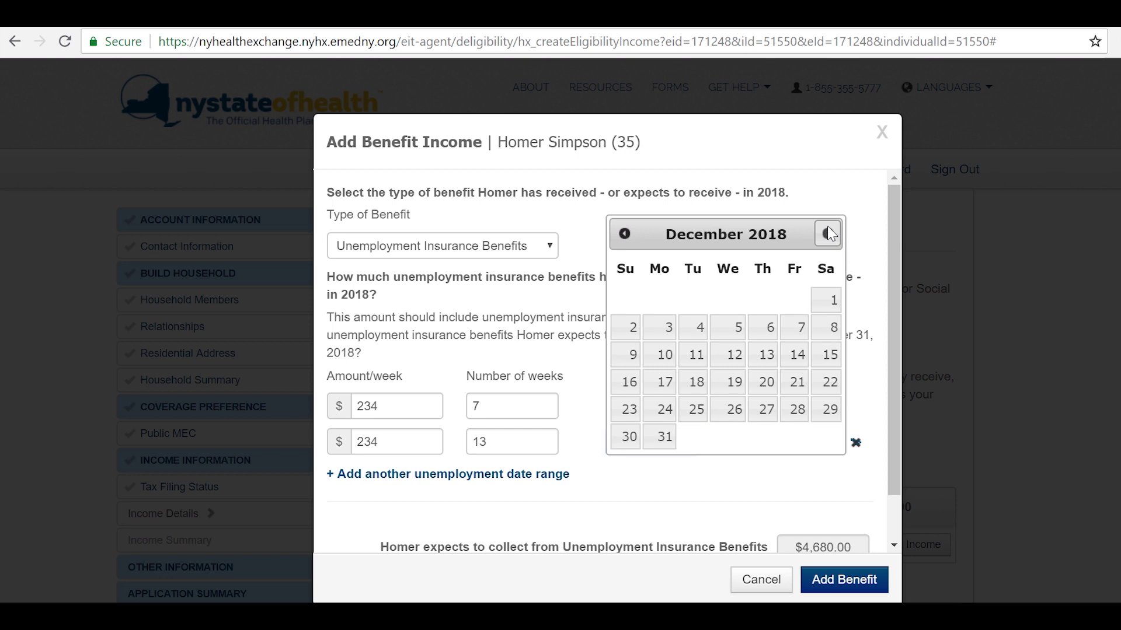
{"action": "left_click", "coordinate": [629, 235]}
{"action": "left_click", "coordinate": [630, 235]}
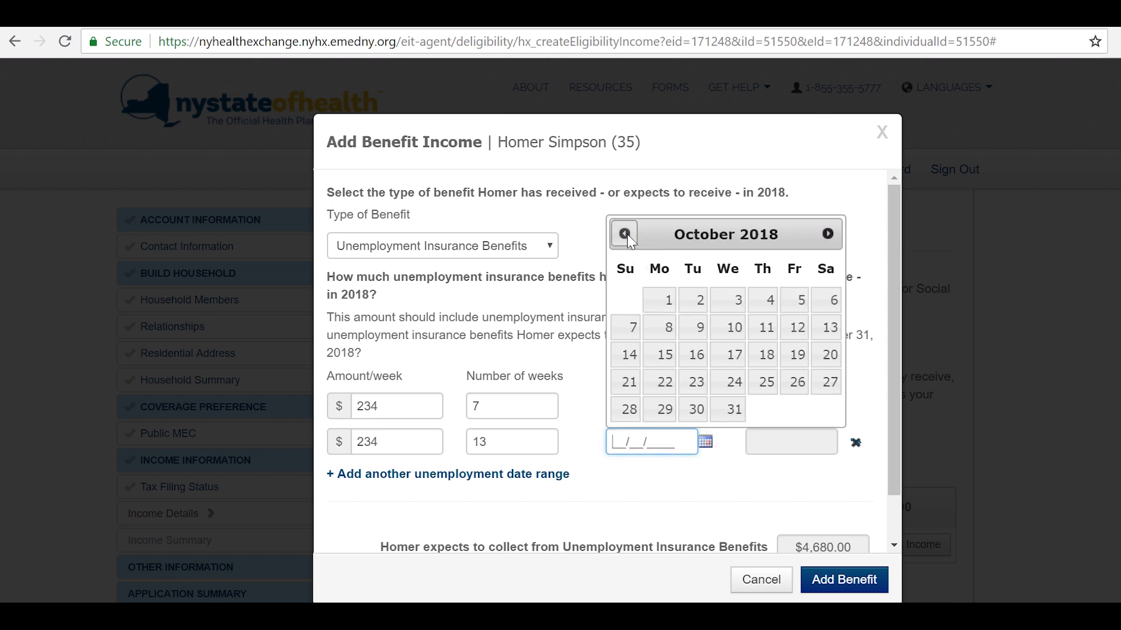
{"action": "left_click", "coordinate": [660, 299]}
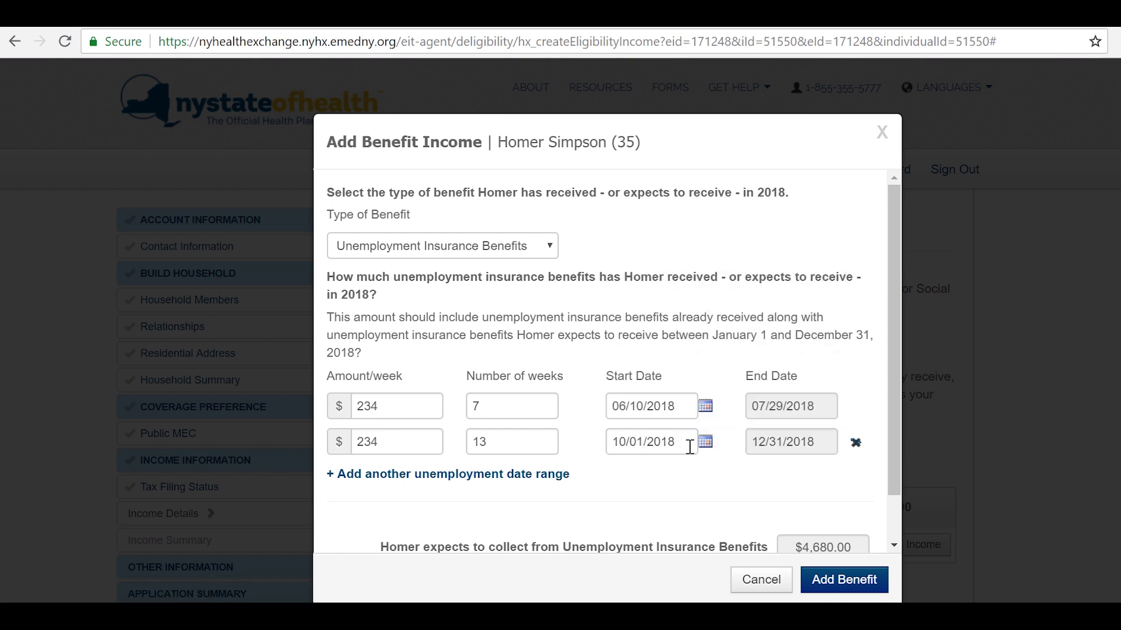
{"action": "scroll", "coordinate": [842, 512], "scroll_direction": "down", "scroll_amount": 1}
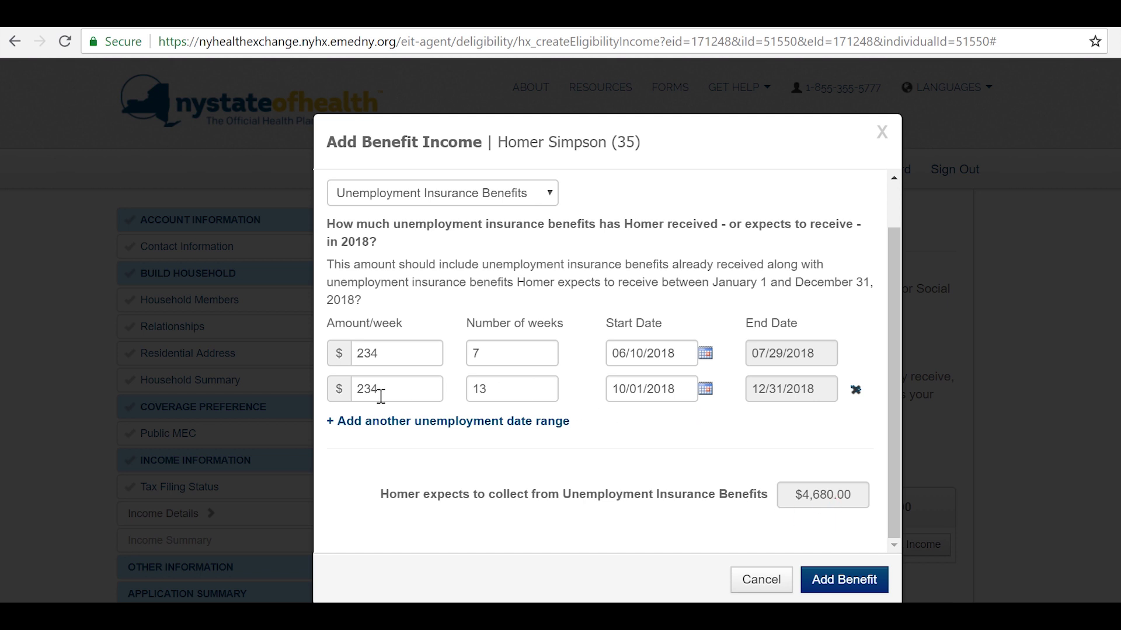
{"action": "left_click", "coordinate": [855, 389]}
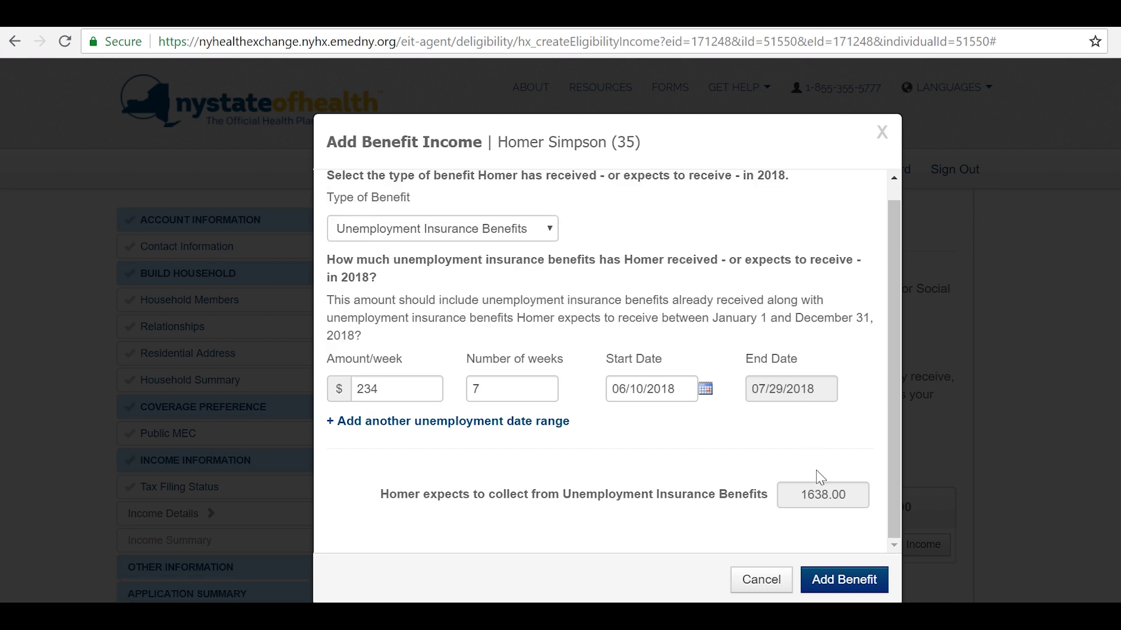
Add the unemployment benefit to the application and review the household's benefit income list
{"action": "left_click", "coordinate": [833, 581]}
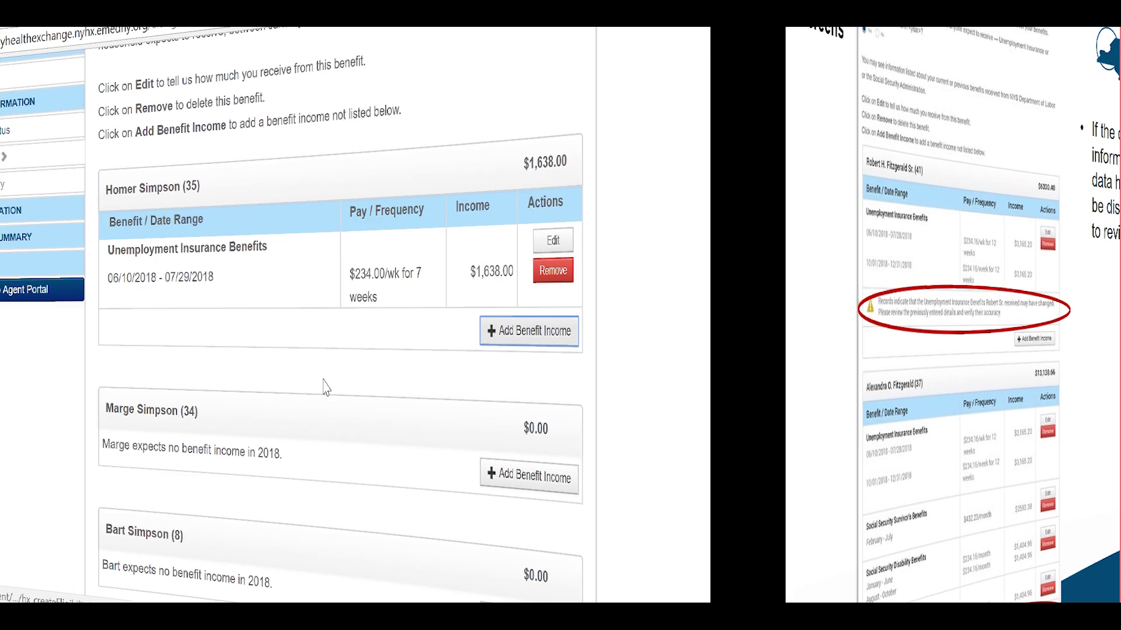
{"action": "scroll", "coordinate": [325, 385], "scroll_direction": "down", "scroll_amount": 4}
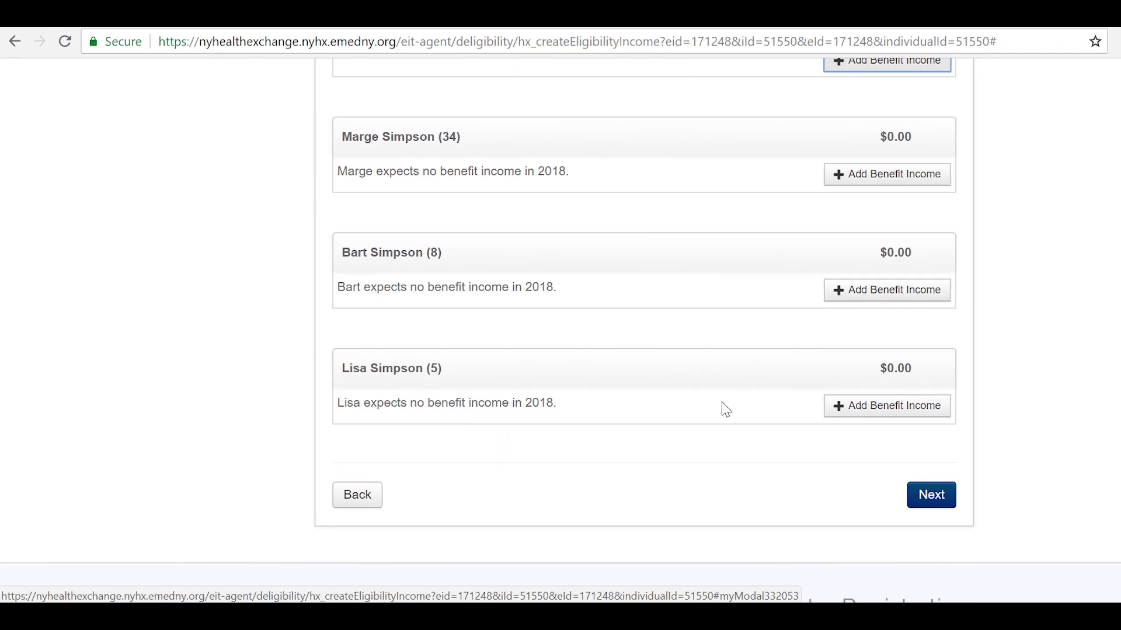
{"action": "scroll", "coordinate": [722, 403], "scroll_direction": "up", "scroll_amount": 2}
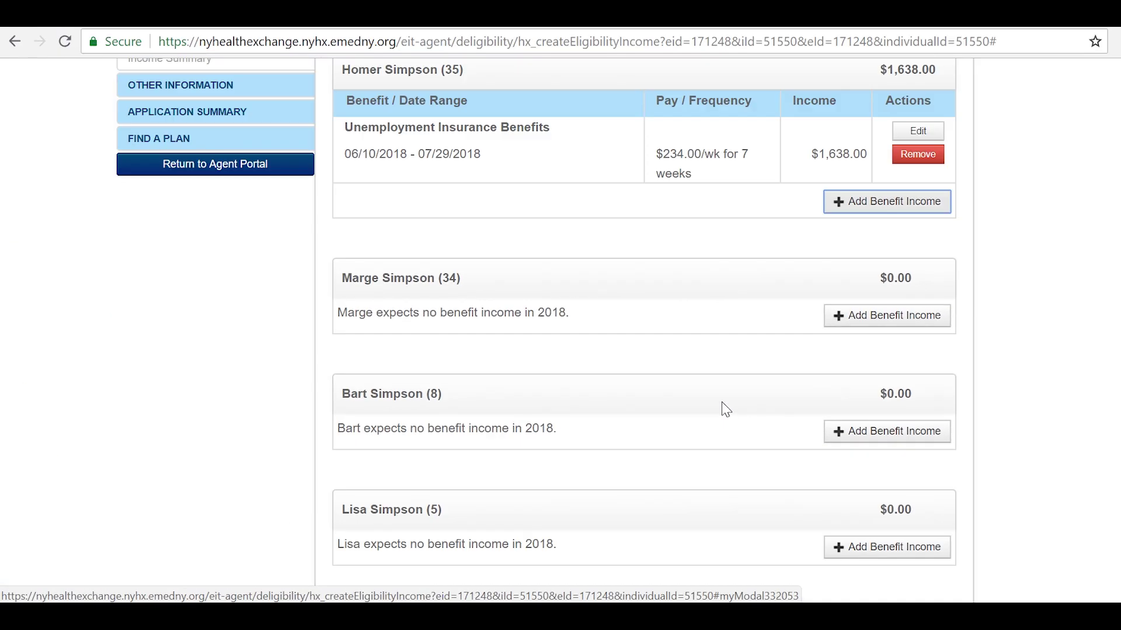
{"action": "scroll", "coordinate": [726, 408], "scroll_direction": "up", "scroll_amount": 1}
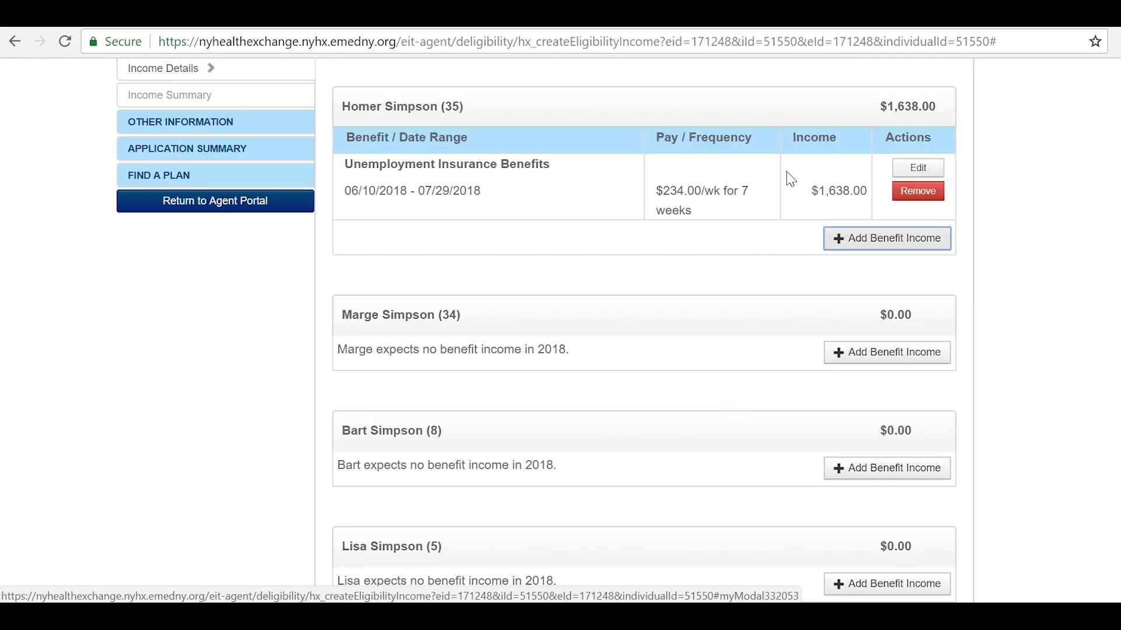
Remove the unemployment benefit entry, answer No to the household benefit income question, and continue to Additional Income
{"action": "left_click", "coordinate": [920, 193]}
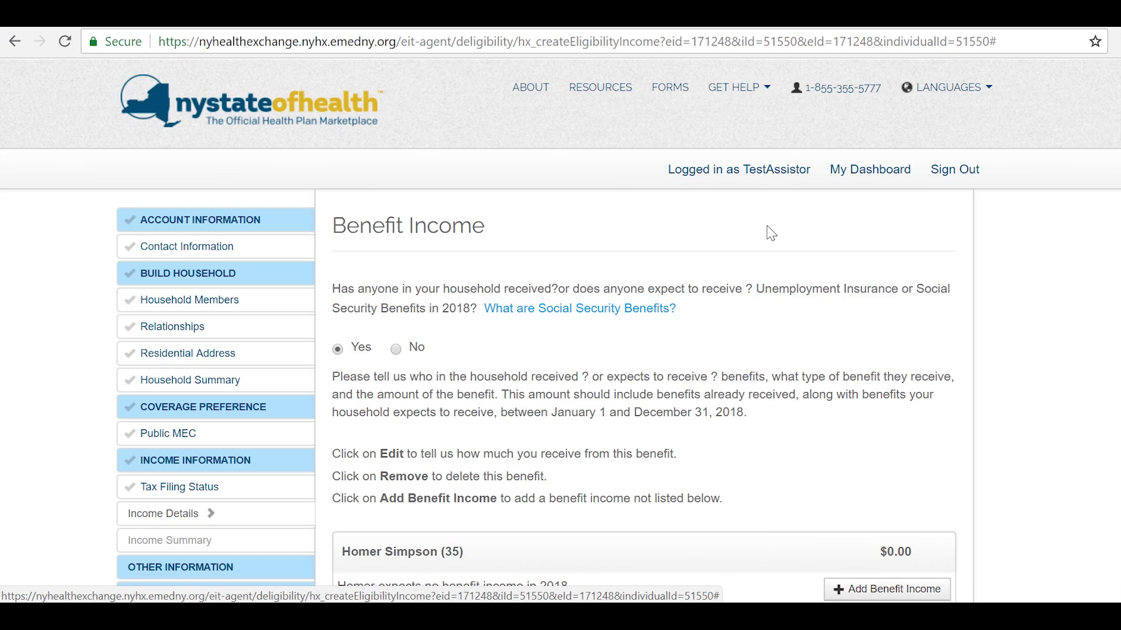
{"action": "left_click", "coordinate": [396, 350]}
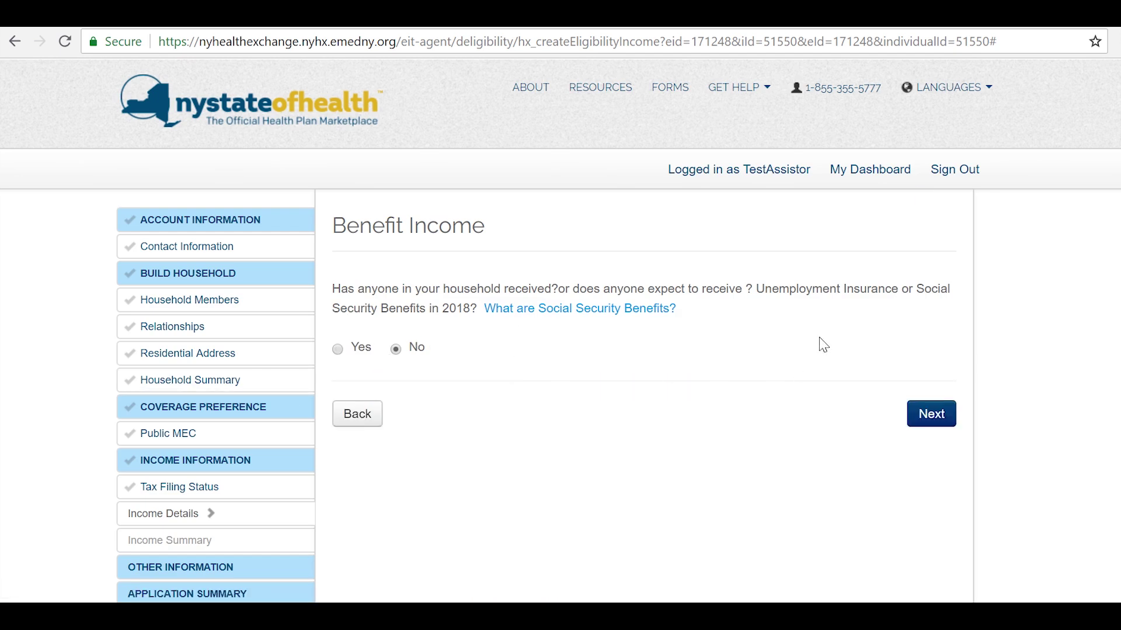
{"action": "left_click", "coordinate": [925, 423]}
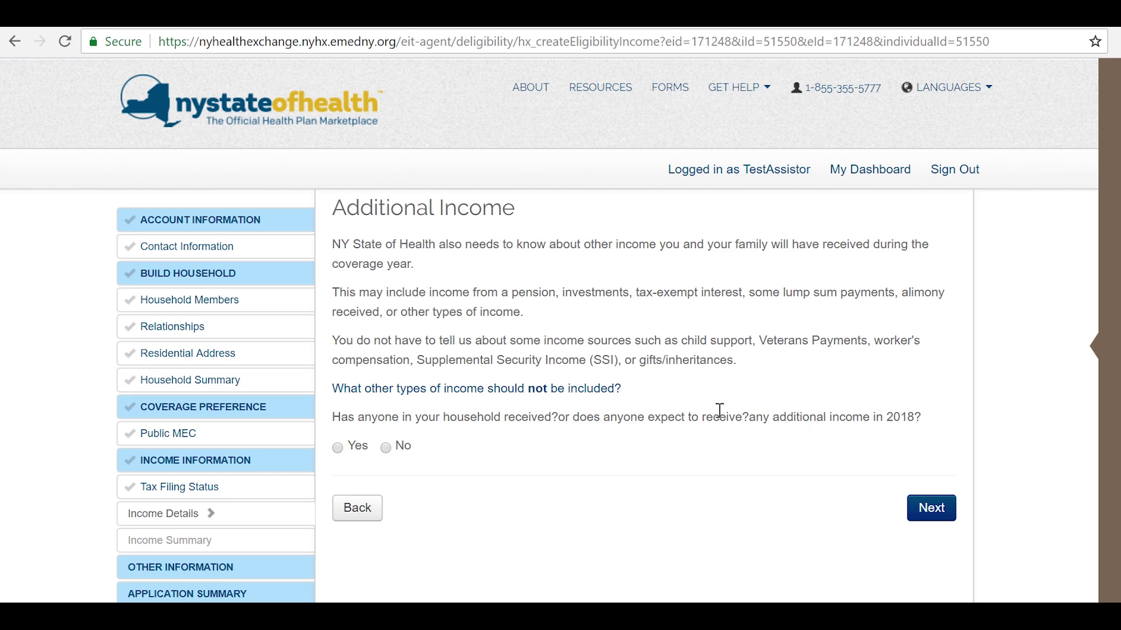
Answer Yes to additional income in 2018 and start an entry for the first household member with the type Qualified Dividends
{"action": "left_click", "coordinate": [338, 448]}
{"action": "scroll", "coordinate": [559, 468], "scroll_direction": "down", "scroll_amount": 5}
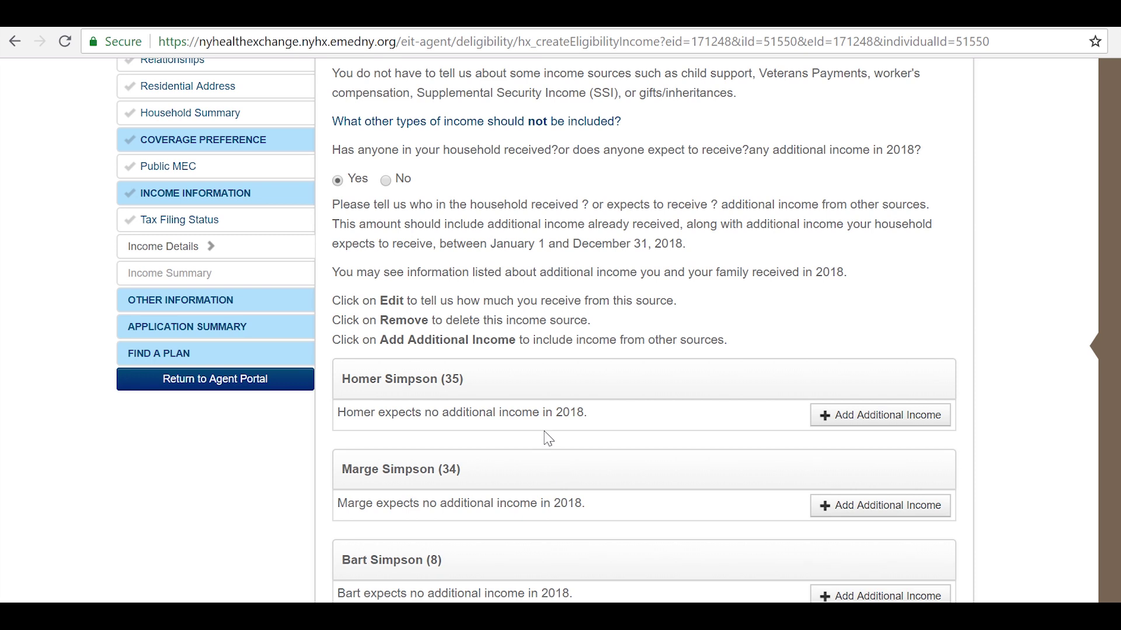
{"action": "scroll", "coordinate": [548, 438], "scroll_direction": "down", "scroll_amount": 3}
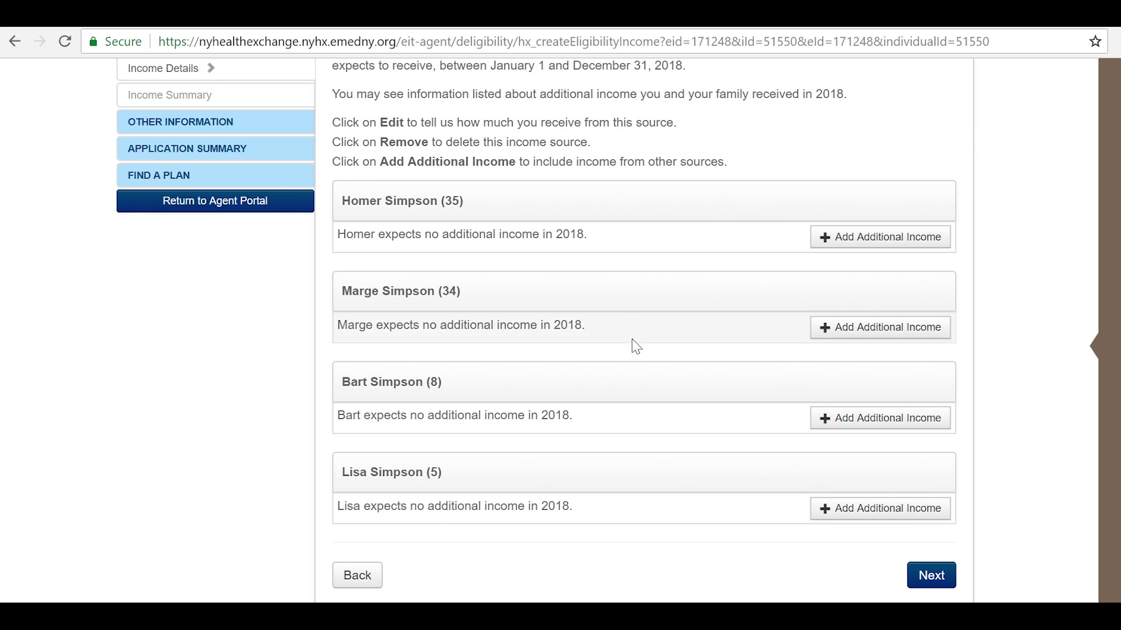
{"action": "scroll", "coordinate": [645, 393], "scroll_direction": "up", "scroll_amount": 3}
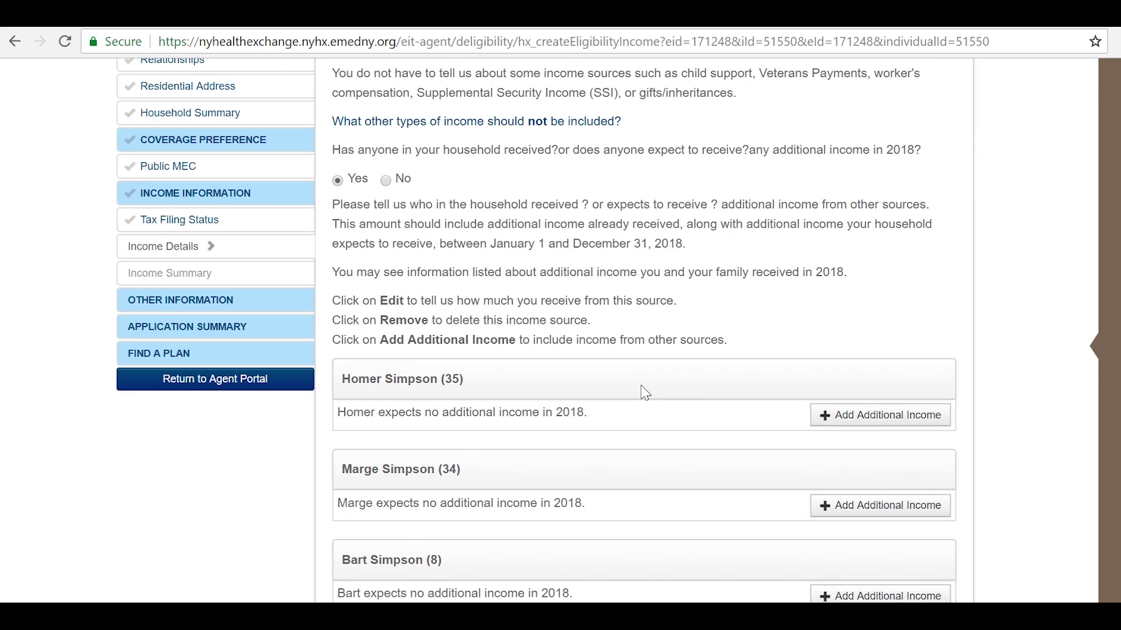
{"action": "left_click", "coordinate": [843, 415]}
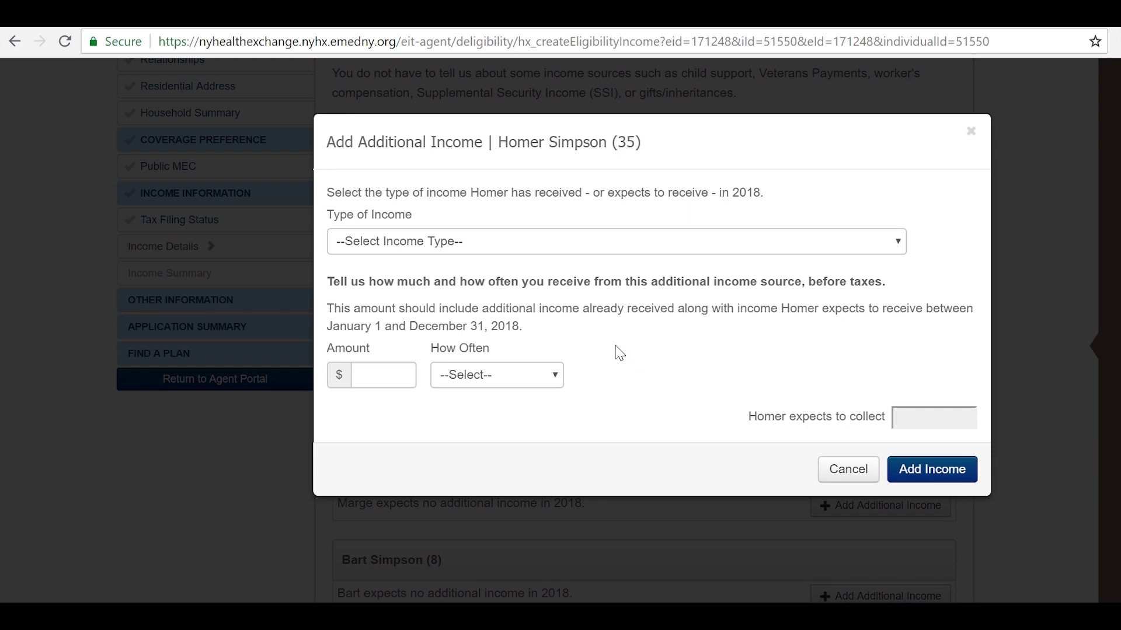
{"action": "left_click", "coordinate": [498, 246]}
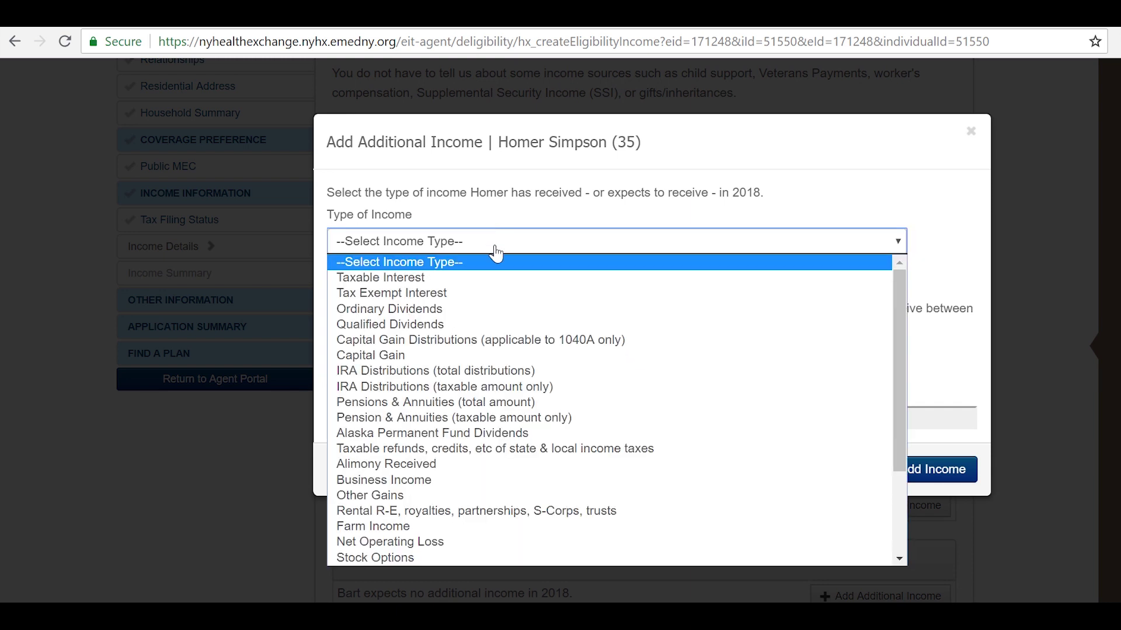
{"action": "left_click", "coordinate": [426, 324]}
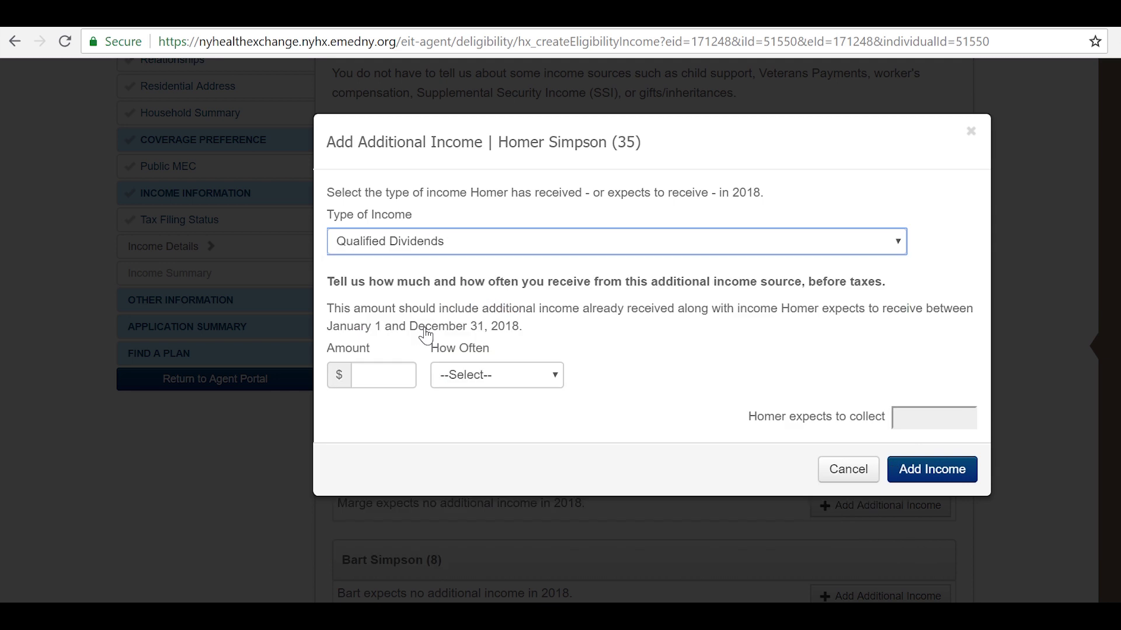
Set the dividend income to $1300 yearly and add it to the application
{"action": "left_click", "coordinate": [393, 374]}
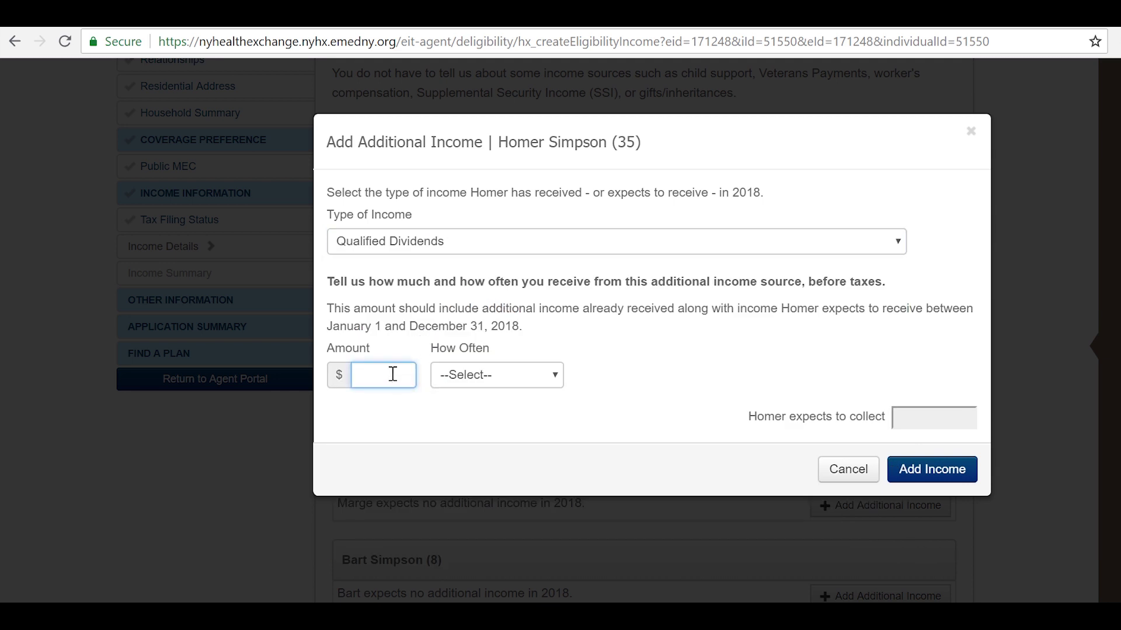
{"action": "type", "text": "1300"}
{"action": "left_click", "coordinate": [501, 379]}
{"action": "left_click", "coordinate": [501, 509]}
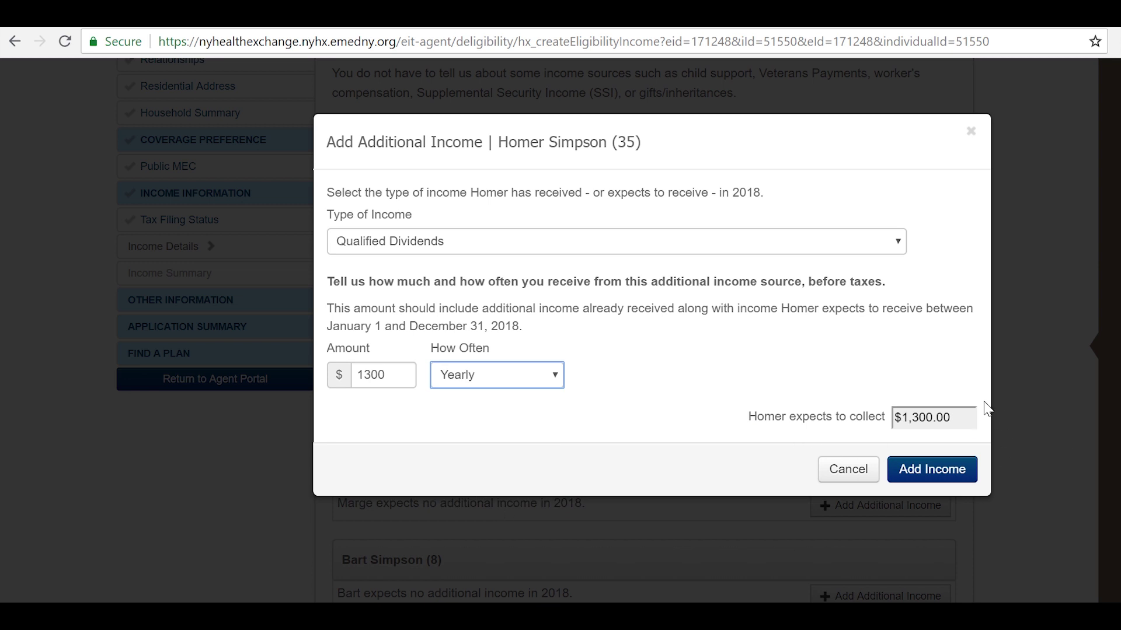
{"action": "left_click", "coordinate": [940, 469]}
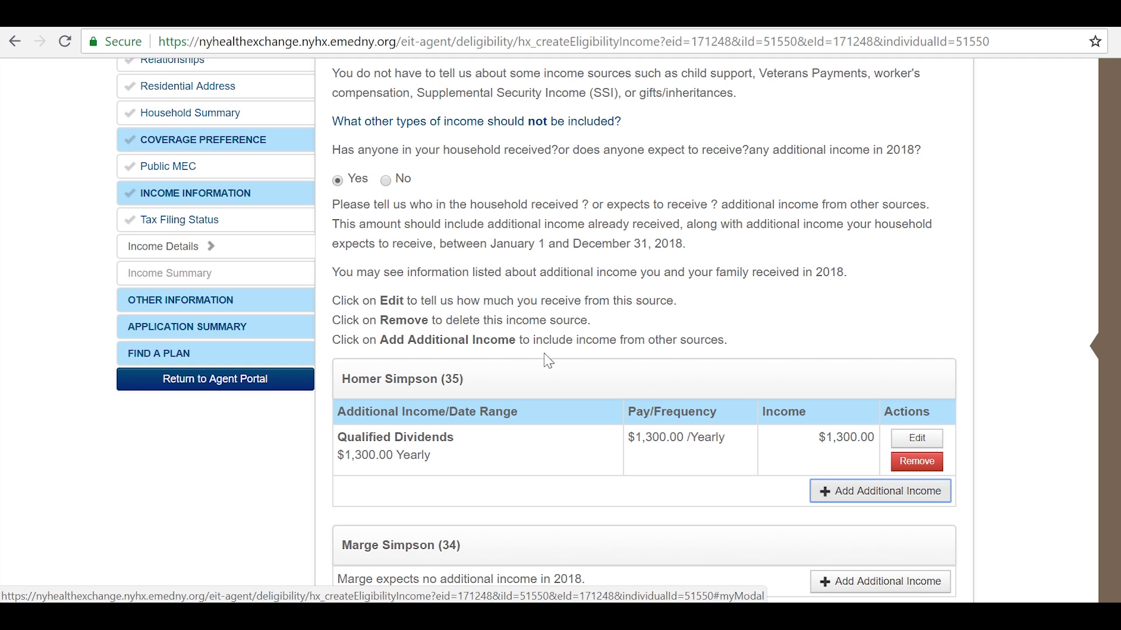
Switch the additional income answer to No and back to Yes, and review the household's additional income list
{"action": "left_click", "coordinate": [386, 181]}
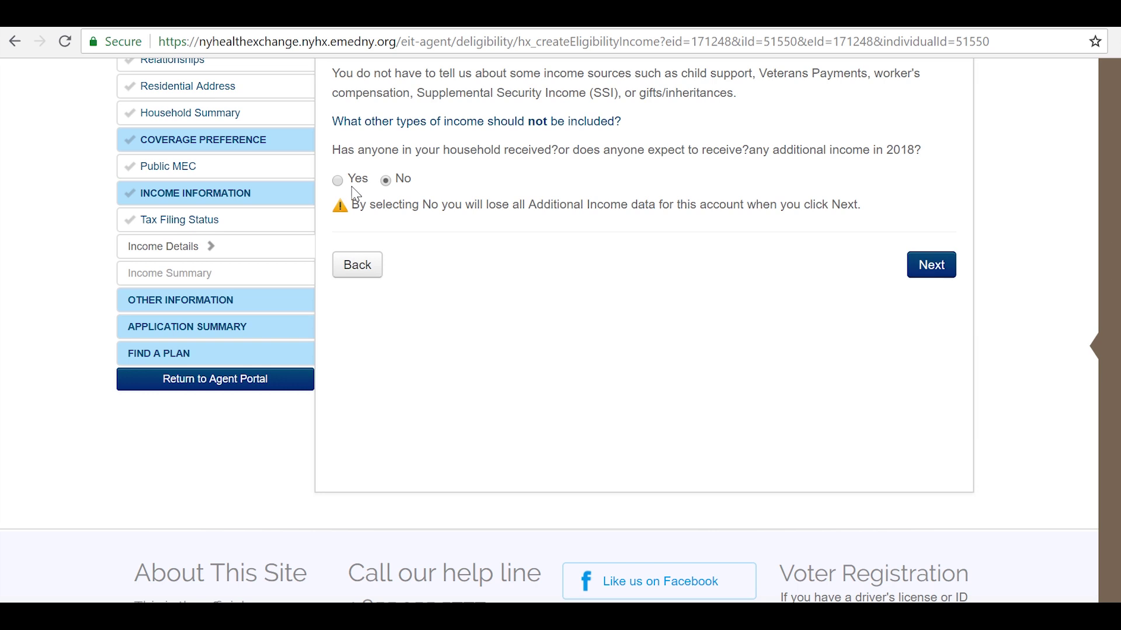
{"action": "left_click", "coordinate": [337, 180]}
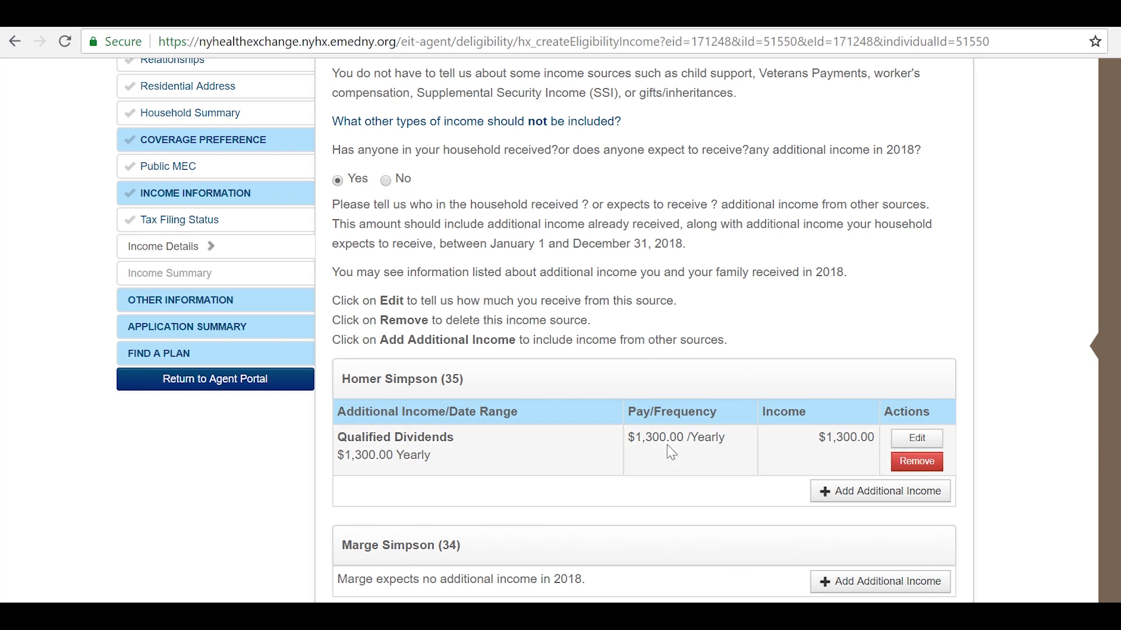
{"action": "scroll", "coordinate": [662, 456], "scroll_direction": "down", "scroll_amount": 2}
{"action": "scroll", "coordinate": [664, 457], "scroll_direction": "down", "scroll_amount": 1}
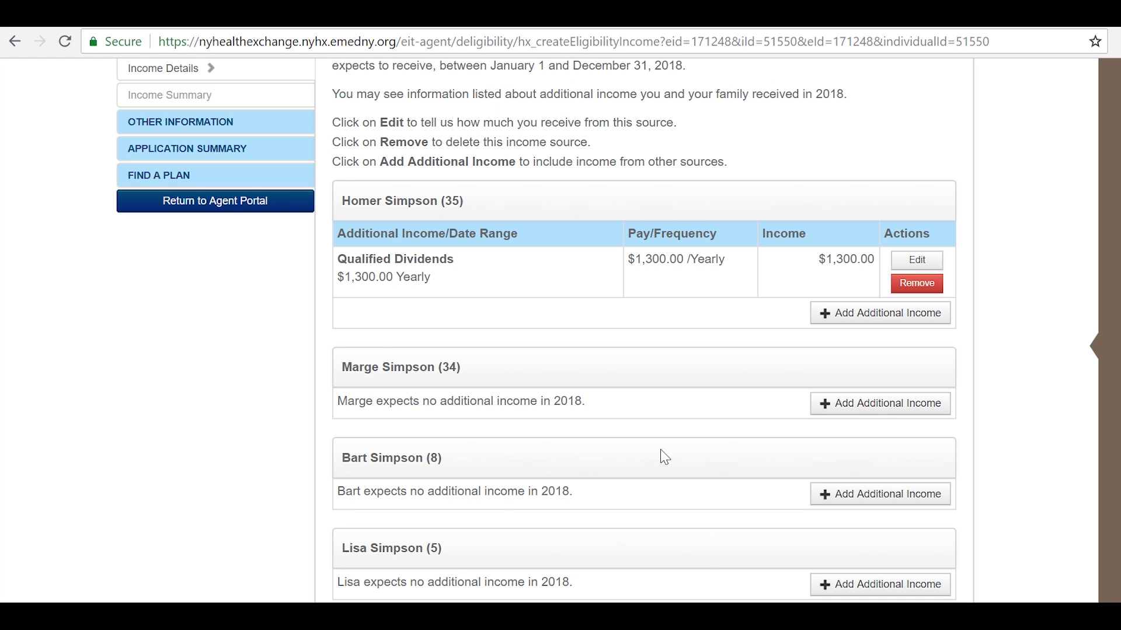
Try changing the Qualified Dividends entry's type to Other Losses and to Other Income, and cancel the edit
{"action": "left_click", "coordinate": [916, 260]}
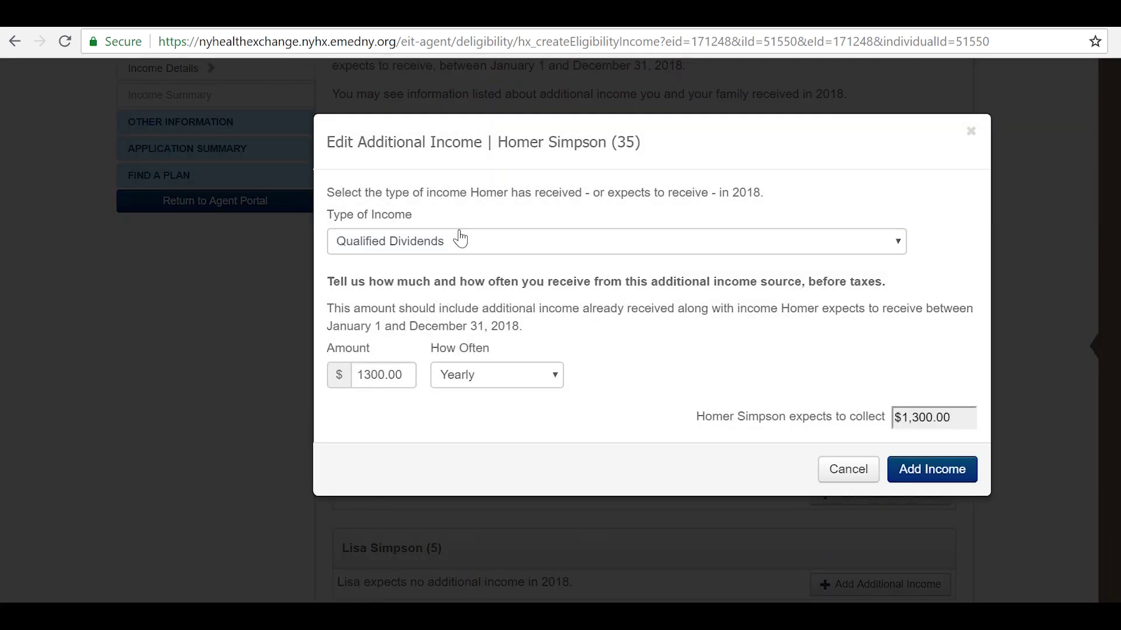
{"action": "left_click", "coordinate": [456, 250]}
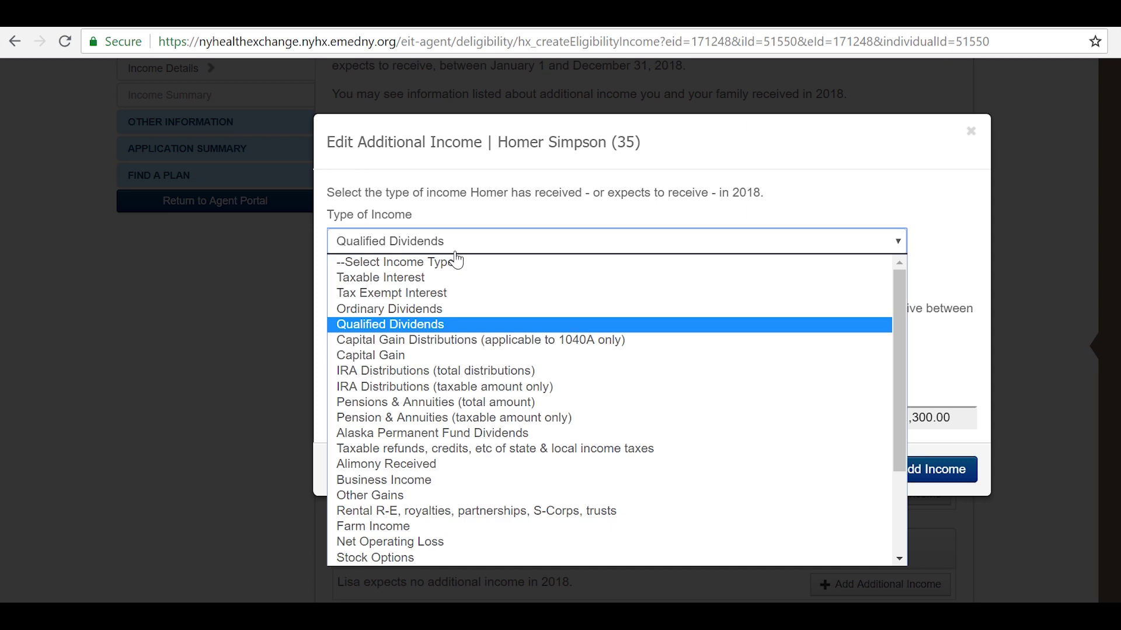
{"action": "left_click_drag", "start_coordinate": [899, 341], "coordinate": [924, 421]}
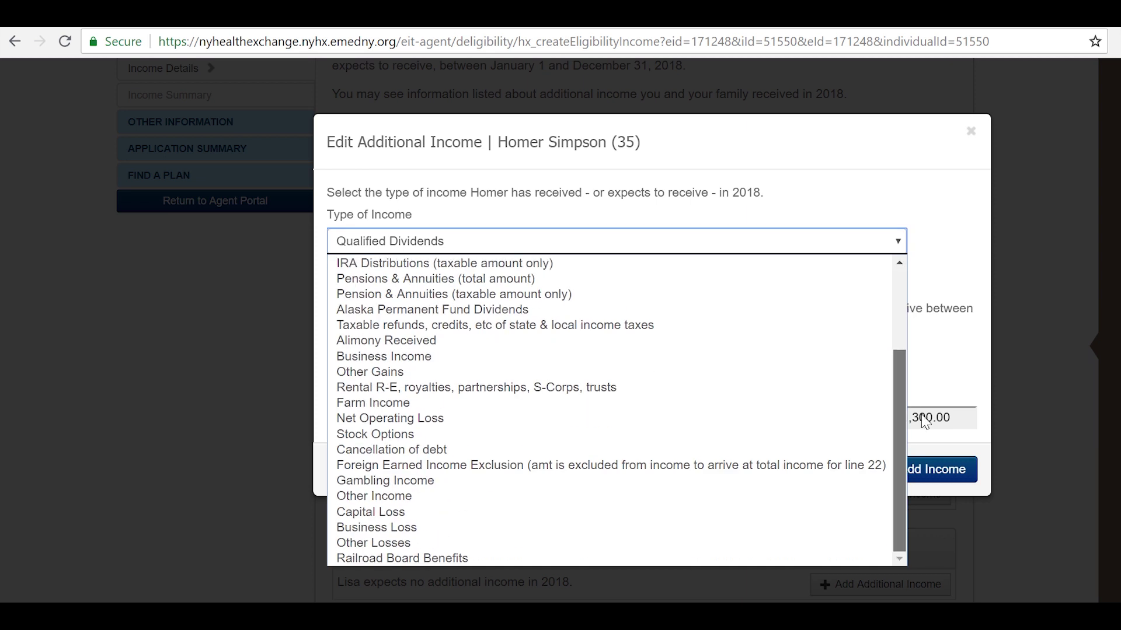
{"action": "left_click", "coordinate": [363, 544]}
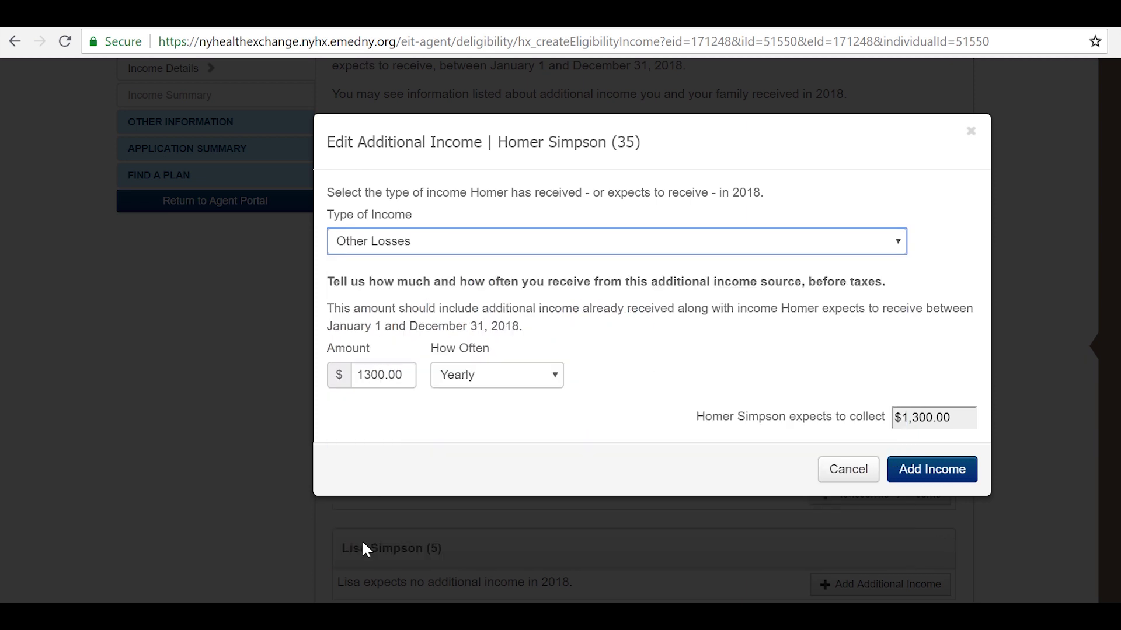
{"action": "left_click", "coordinate": [488, 252]}
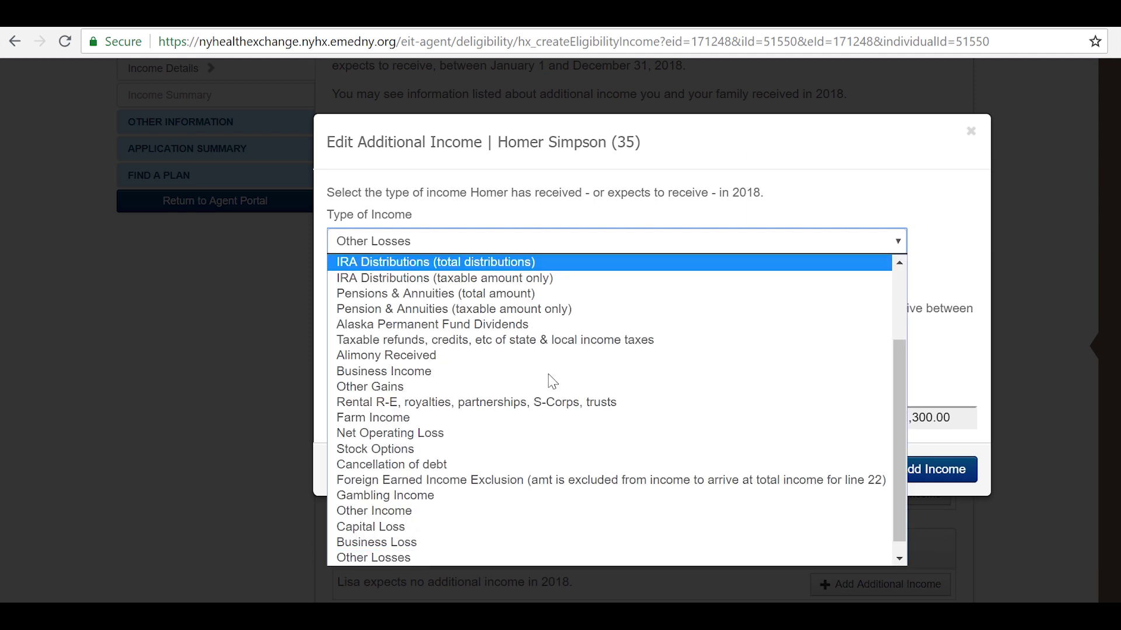
{"action": "scroll", "coordinate": [897, 412], "scroll_direction": "down", "scroll_amount": 1}
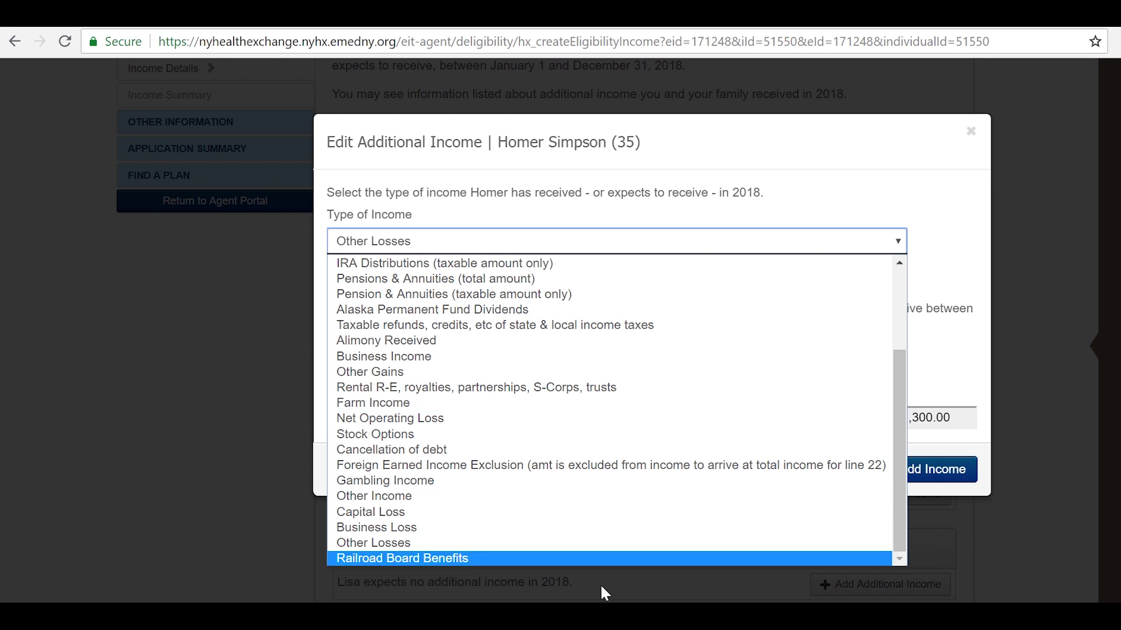
{"action": "left_click", "coordinate": [534, 496]}
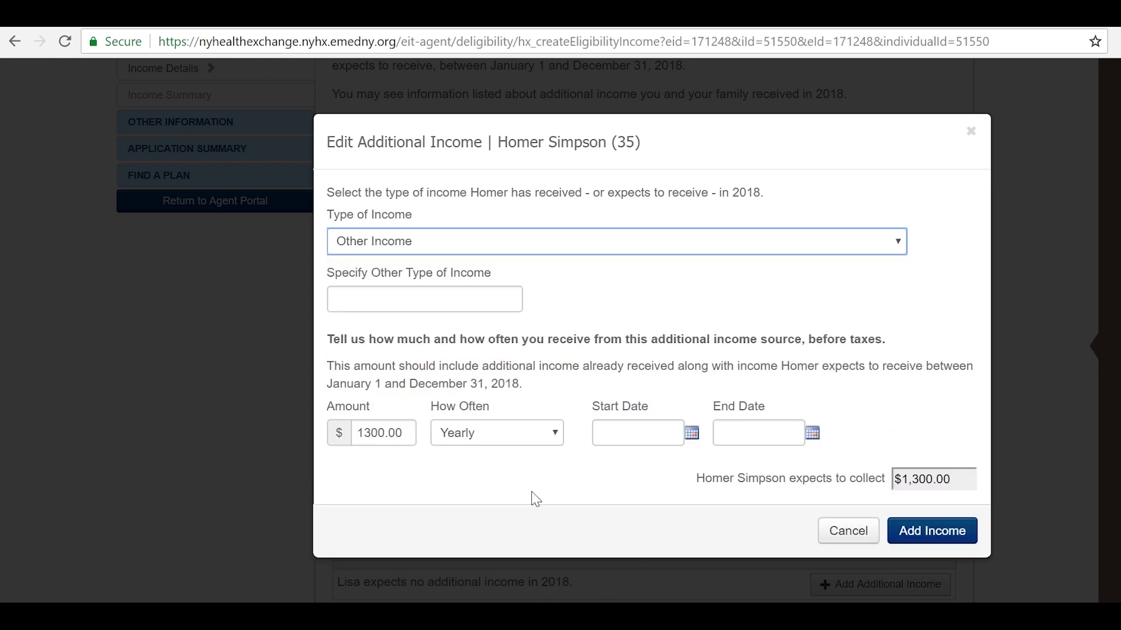
{"action": "left_click", "coordinate": [363, 307]}
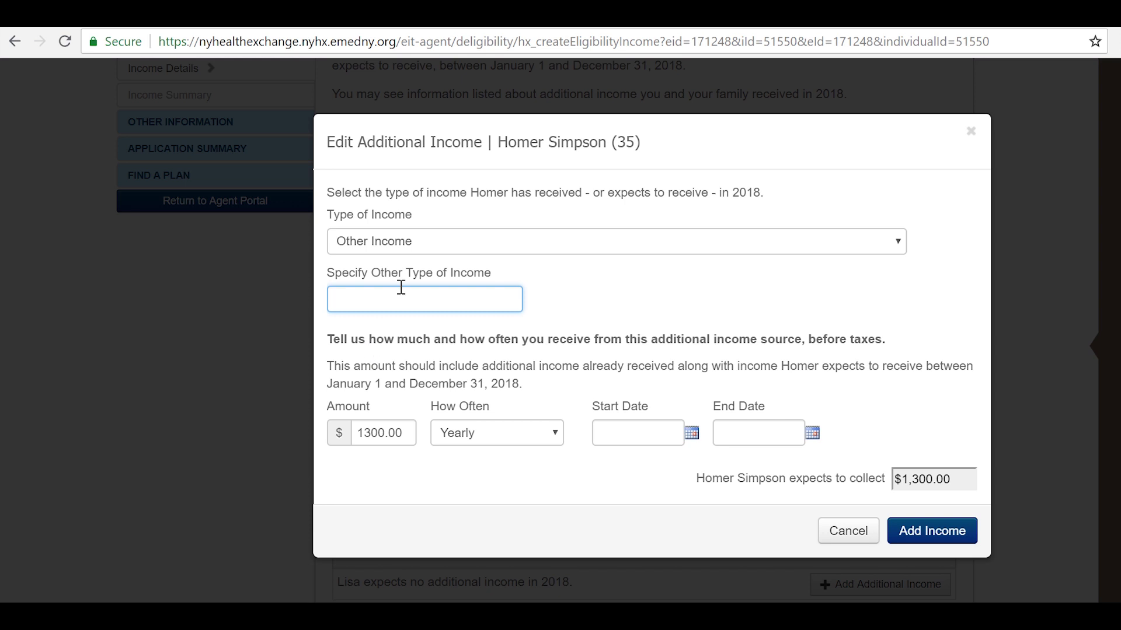
{"action": "left_click", "coordinate": [847, 529]}
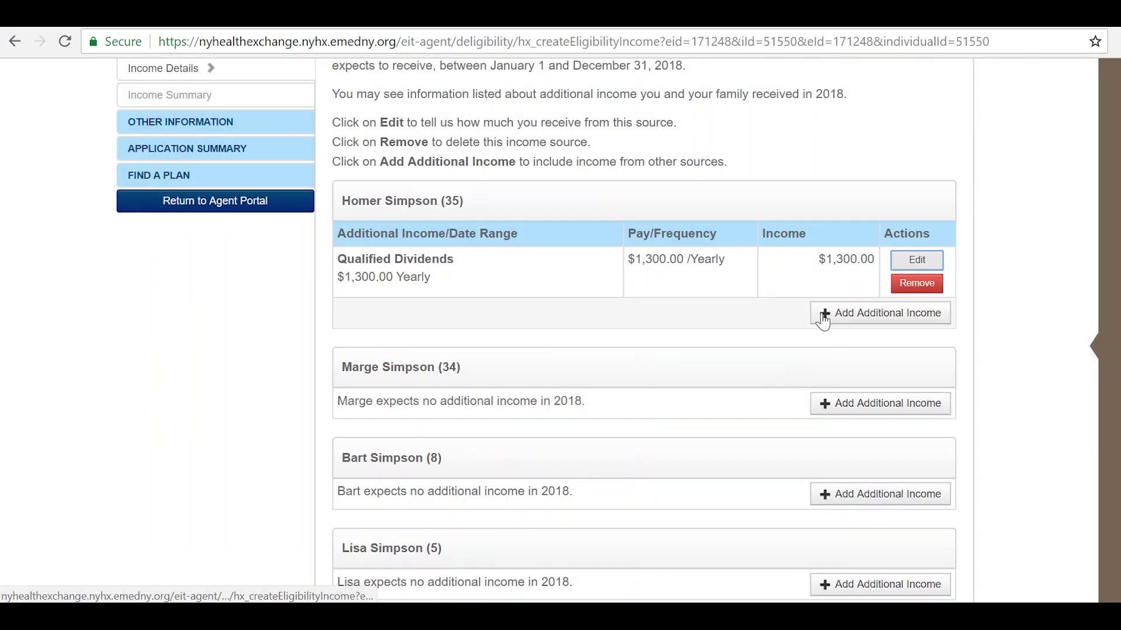
Remove the Qualified Dividends entry and try to continue with the additional income question still answered Yes
{"action": "left_click", "coordinate": [917, 284]}
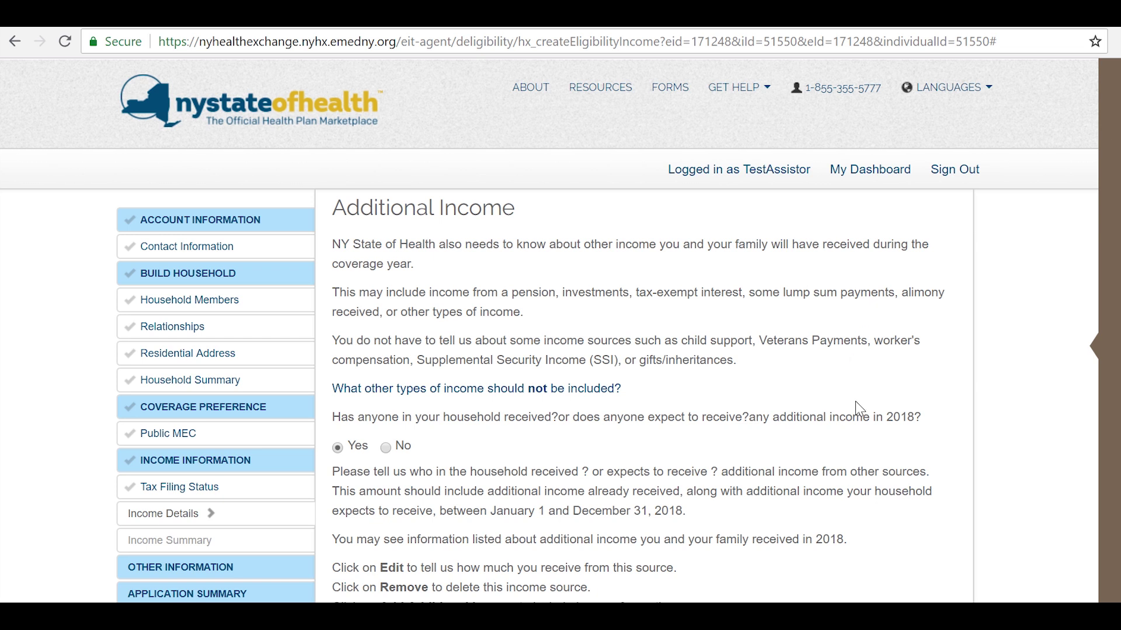
{"action": "scroll", "coordinate": [858, 405], "scroll_direction": "down", "scroll_amount": 10}
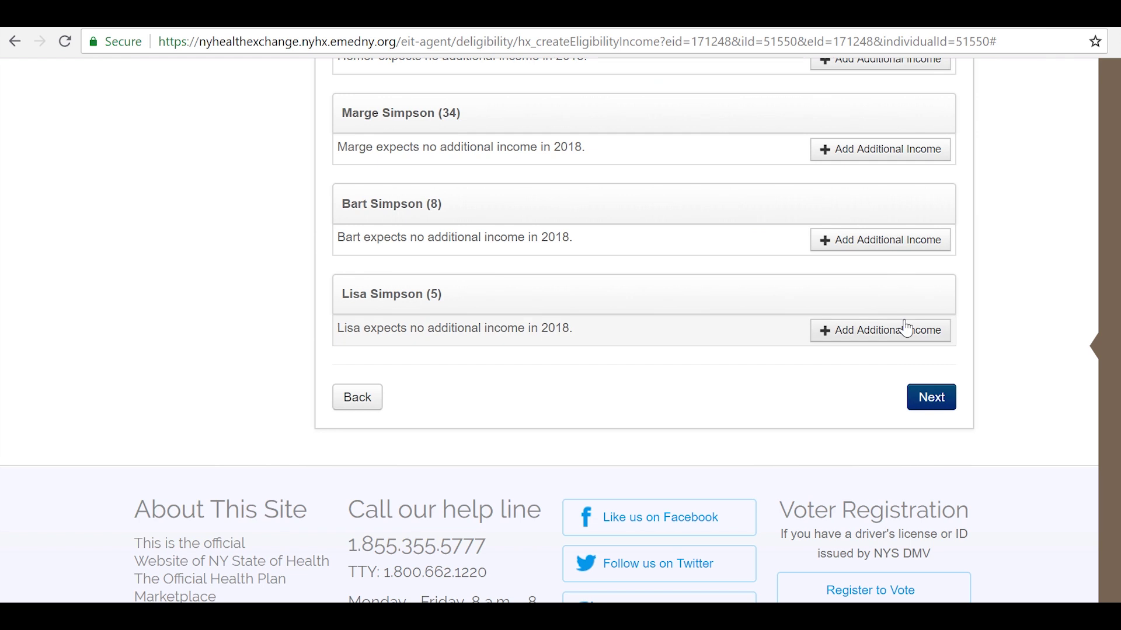
{"action": "left_click", "coordinate": [932, 399]}
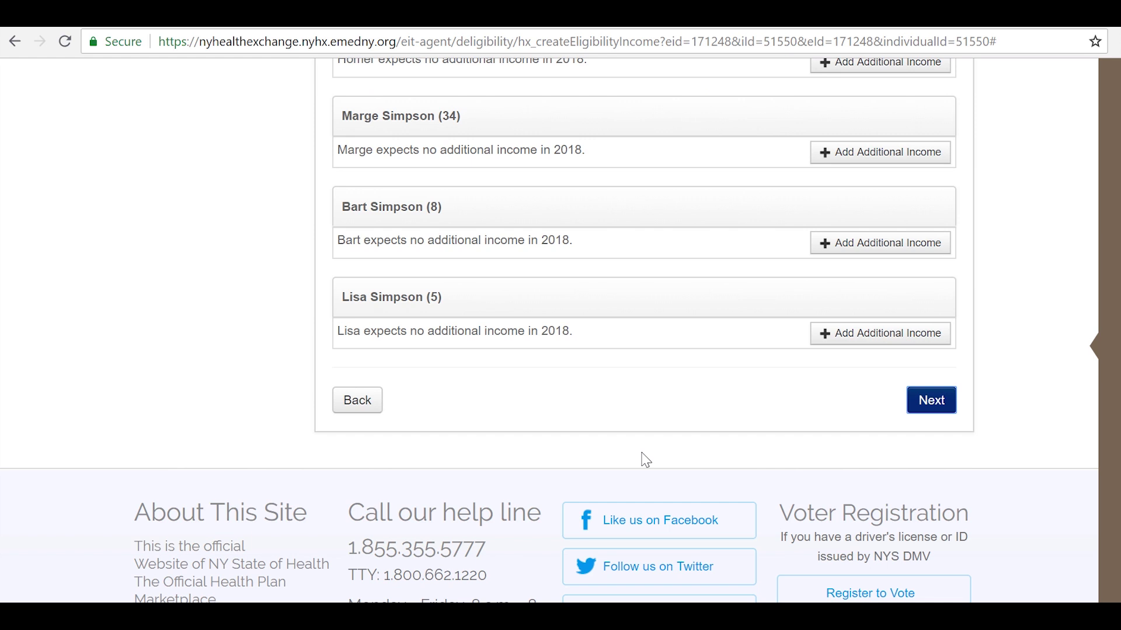
Answer No to the additional income question for 2018 and continue to Income Deductions
{"action": "scroll", "coordinate": [643, 458], "scroll_direction": "up", "scroll_amount": 2}
{"action": "scroll", "coordinate": [643, 458], "scroll_direction": "up", "scroll_amount": 3}
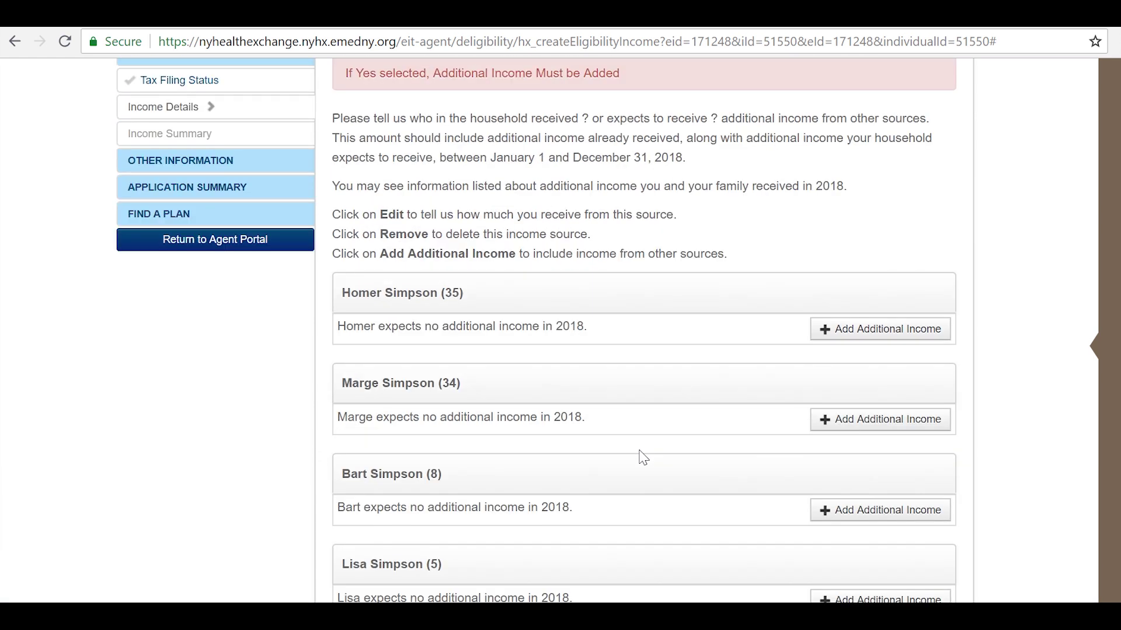
{"action": "scroll", "coordinate": [643, 458], "scroll_direction": "up", "scroll_amount": 3}
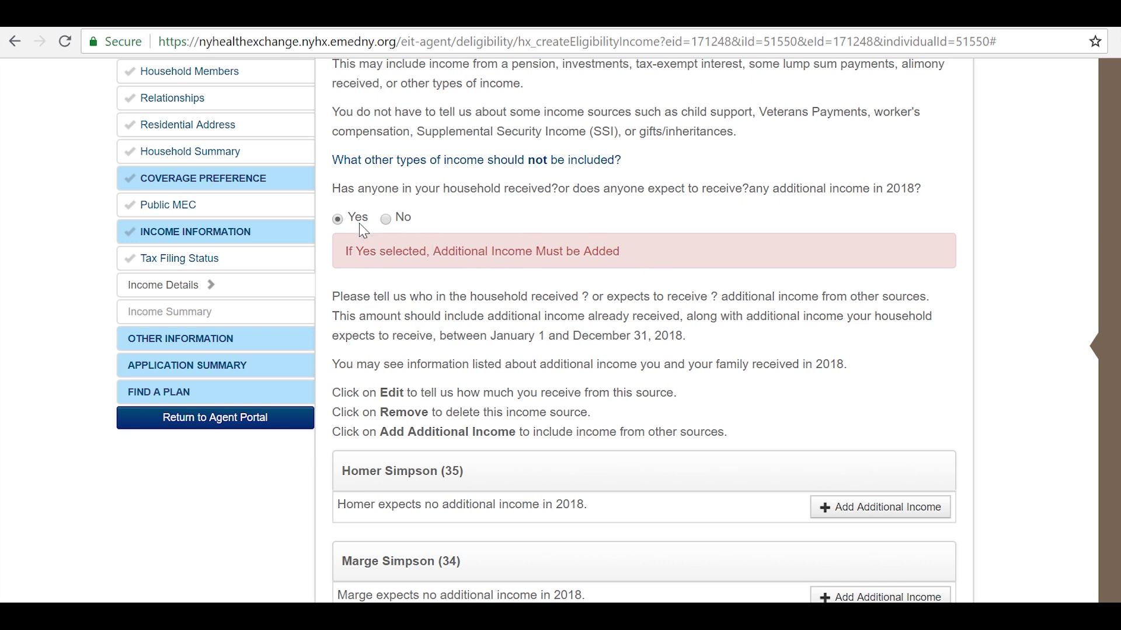
{"action": "left_click", "coordinate": [386, 219]}
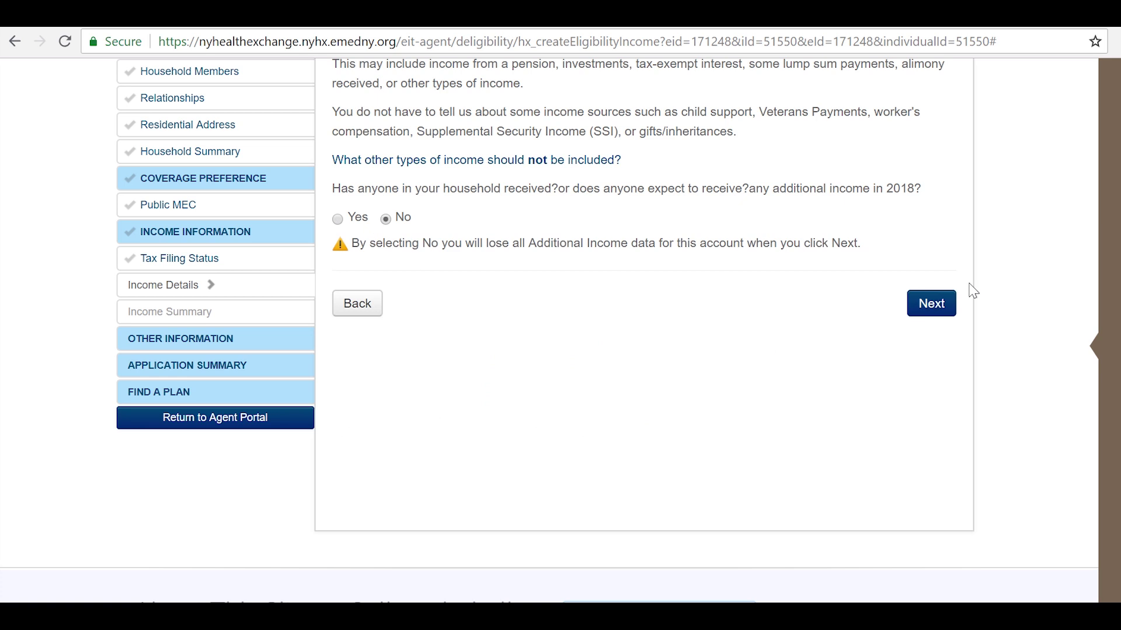
{"action": "left_click", "coordinate": [932, 304]}
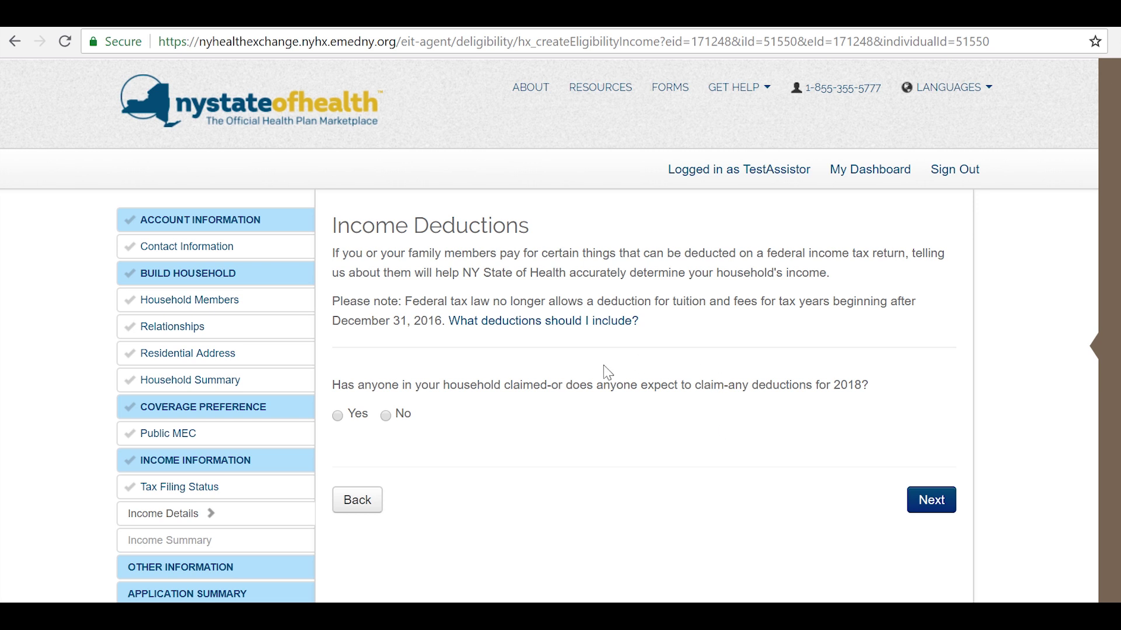
Read the help on which deductions to include, close it, and answer Yes to household deductions for 2018
{"action": "left_click", "coordinate": [514, 322]}
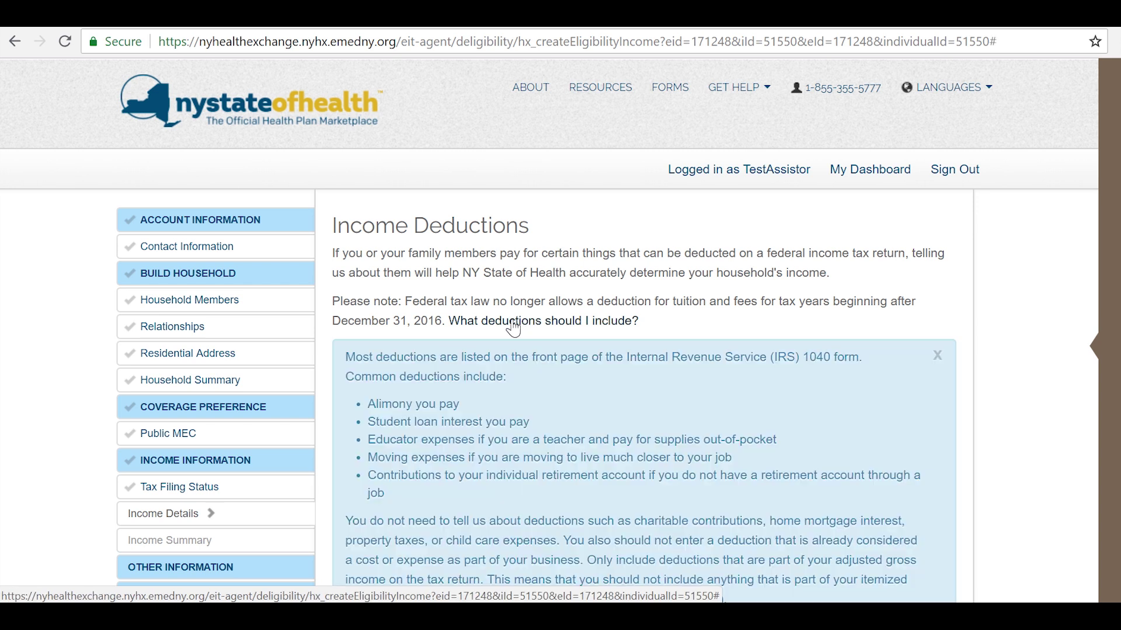
{"action": "scroll", "coordinate": [588, 501], "scroll_direction": "down", "scroll_amount": 3}
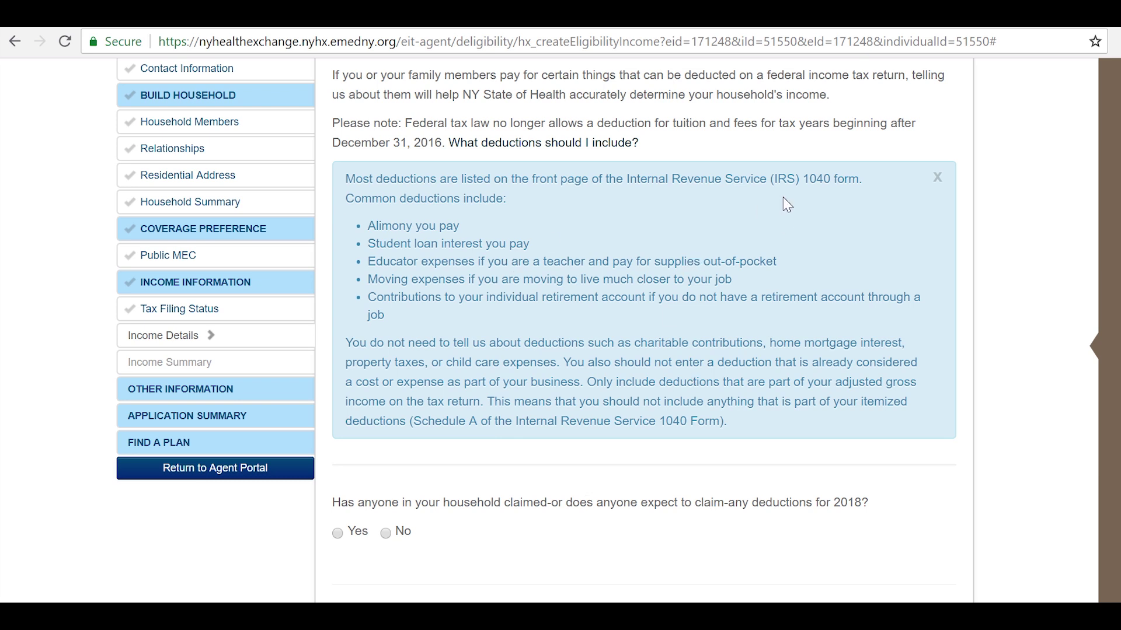
{"action": "left_click", "coordinate": [938, 178]}
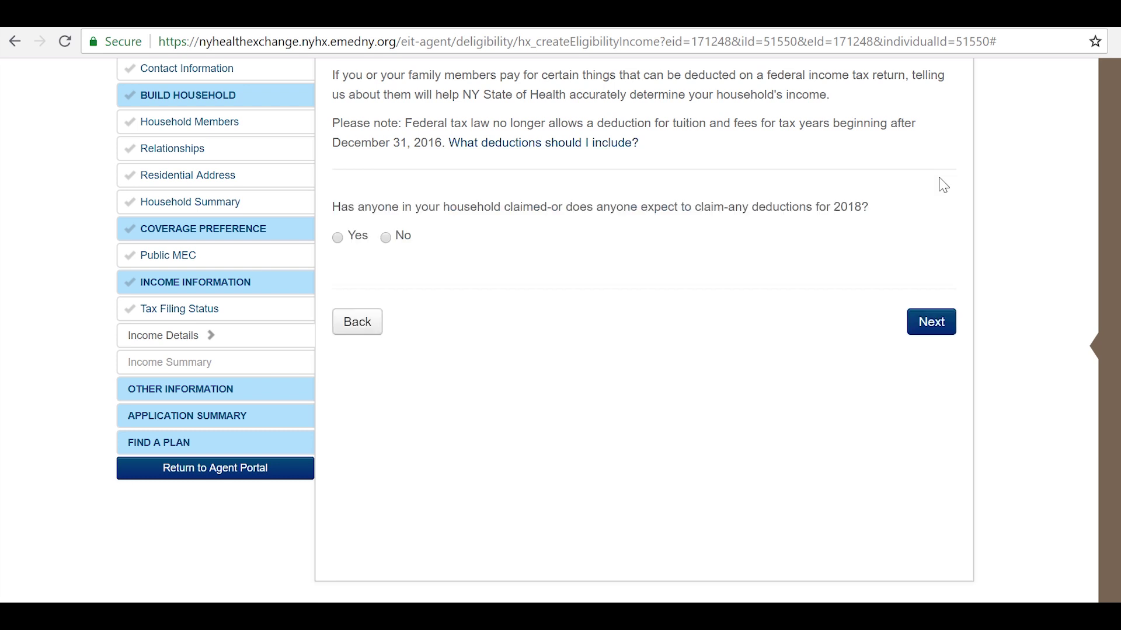
{"action": "left_click", "coordinate": [338, 238]}
{"action": "scroll", "coordinate": [511, 394], "scroll_direction": "down", "scroll_amount": 3}
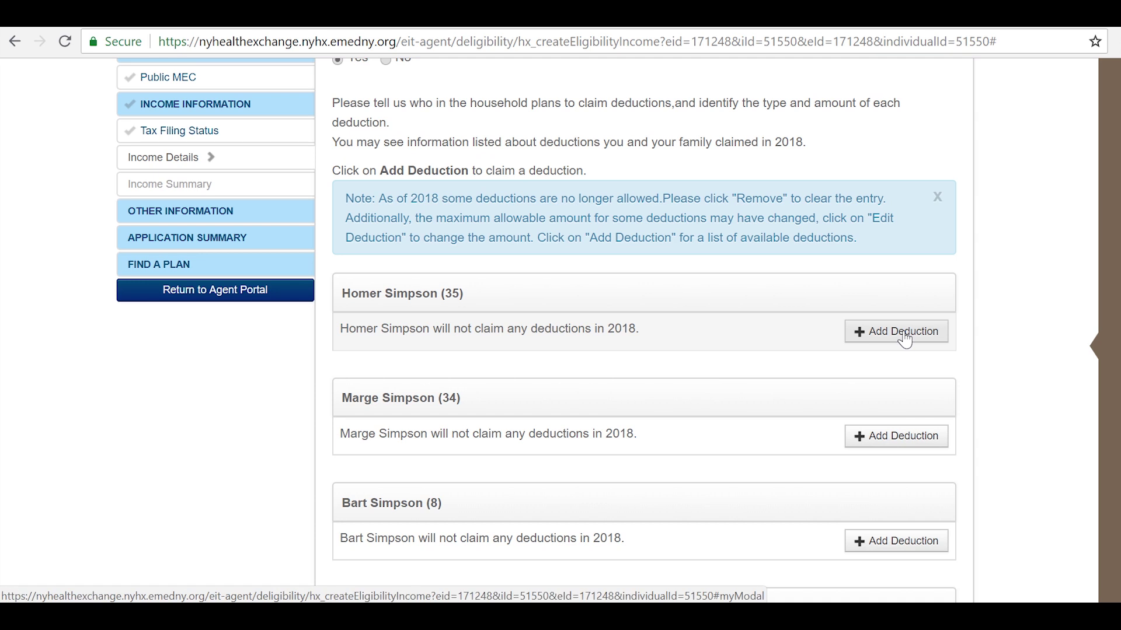
Try to add a yearly student loan interest deduction of $3000 for the 35-year-old household member
{"action": "left_click", "coordinate": [904, 339]}
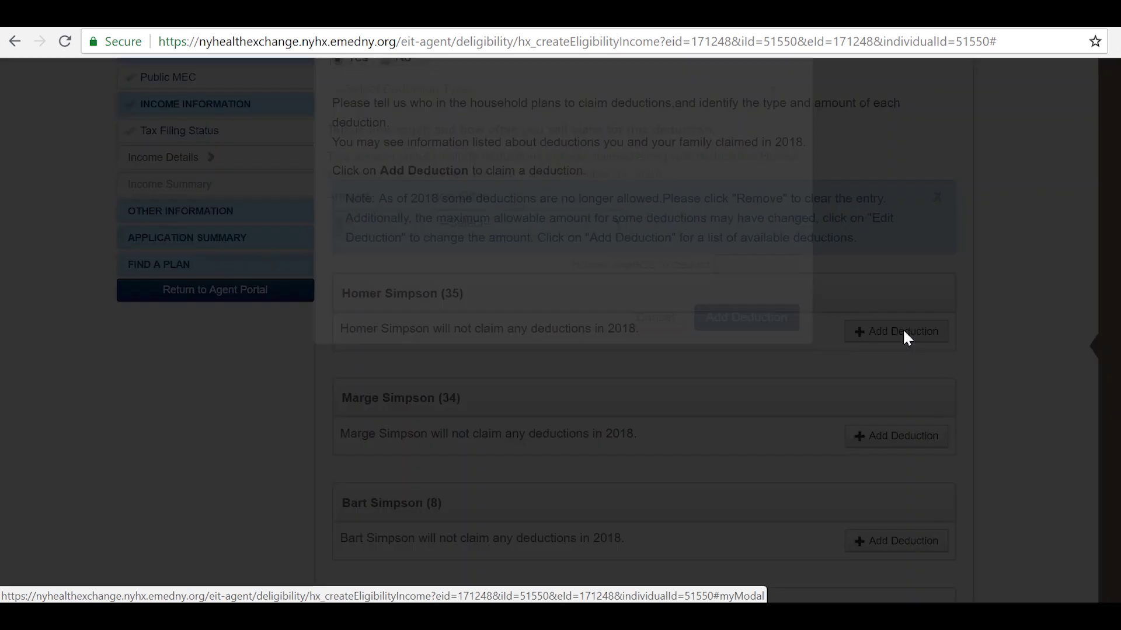
{"action": "left_click", "coordinate": [433, 267]}
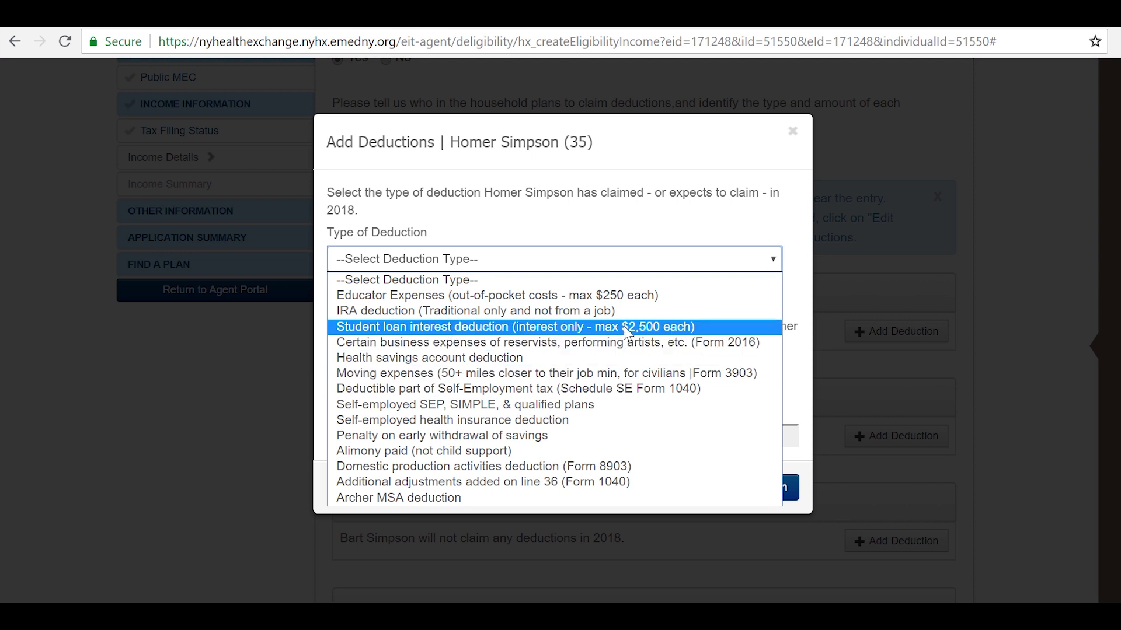
{"action": "left_click", "coordinate": [671, 328]}
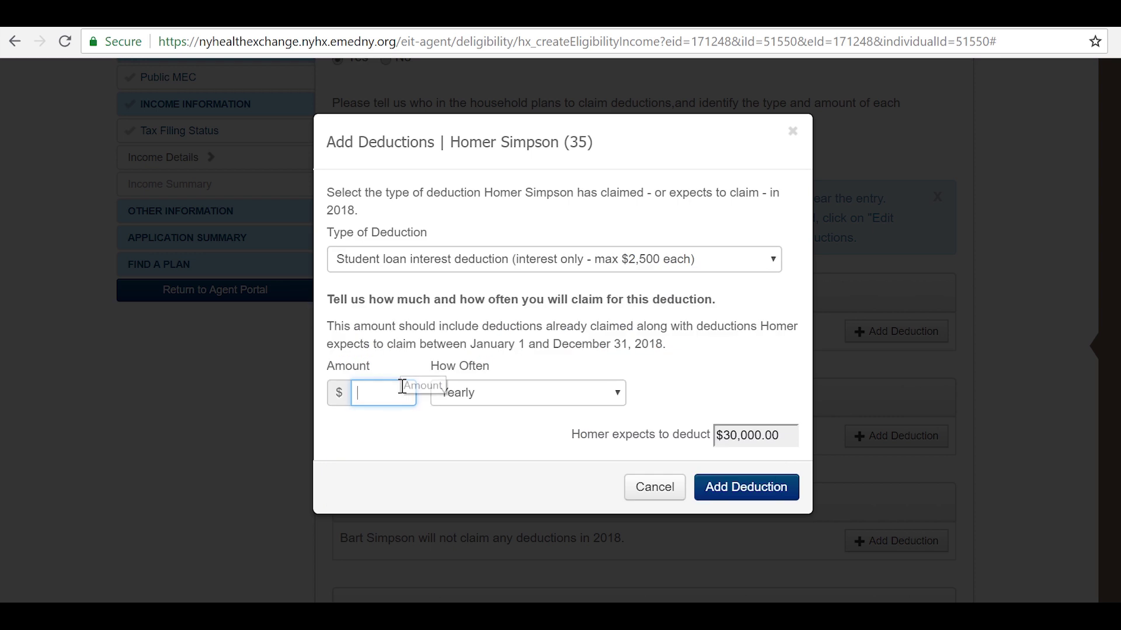
{"action": "type", "text": "3000"}
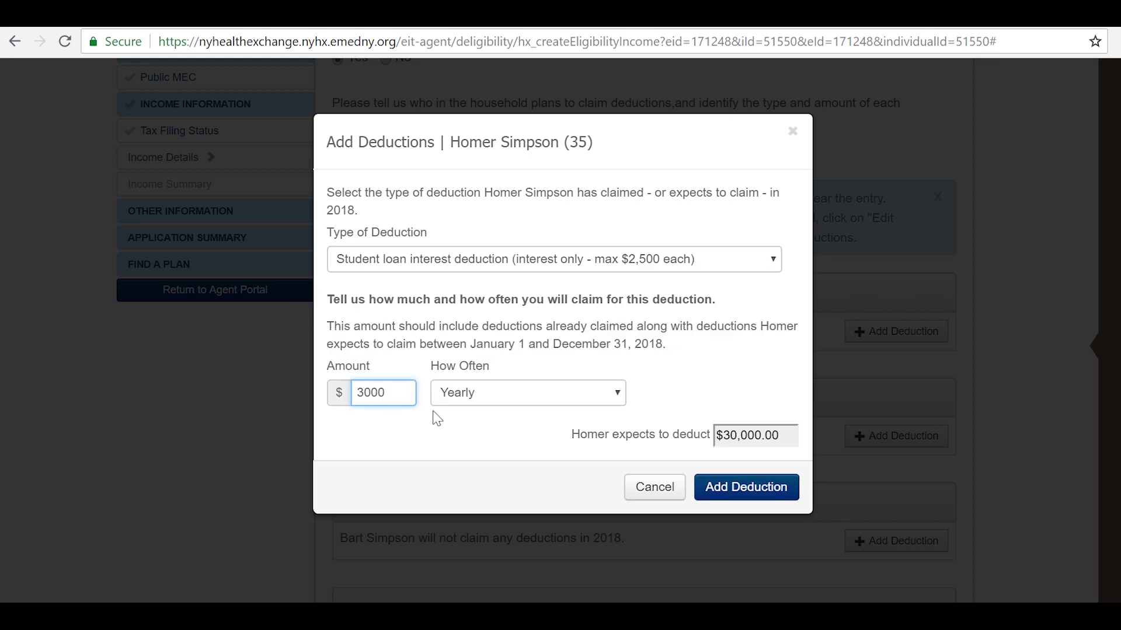
{"action": "left_click", "coordinate": [742, 494]}
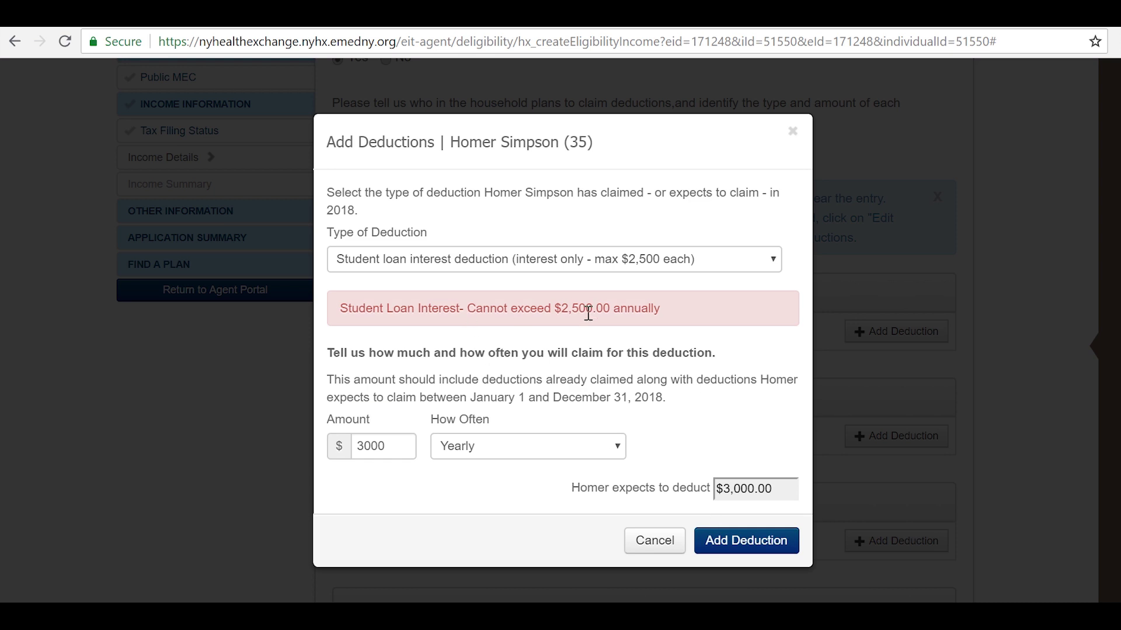
Set the student loan interest deduction amount to $2500 and add the deduction
{"action": "left_click_drag", "start_coordinate": [393, 445], "coordinate": [333, 430]}
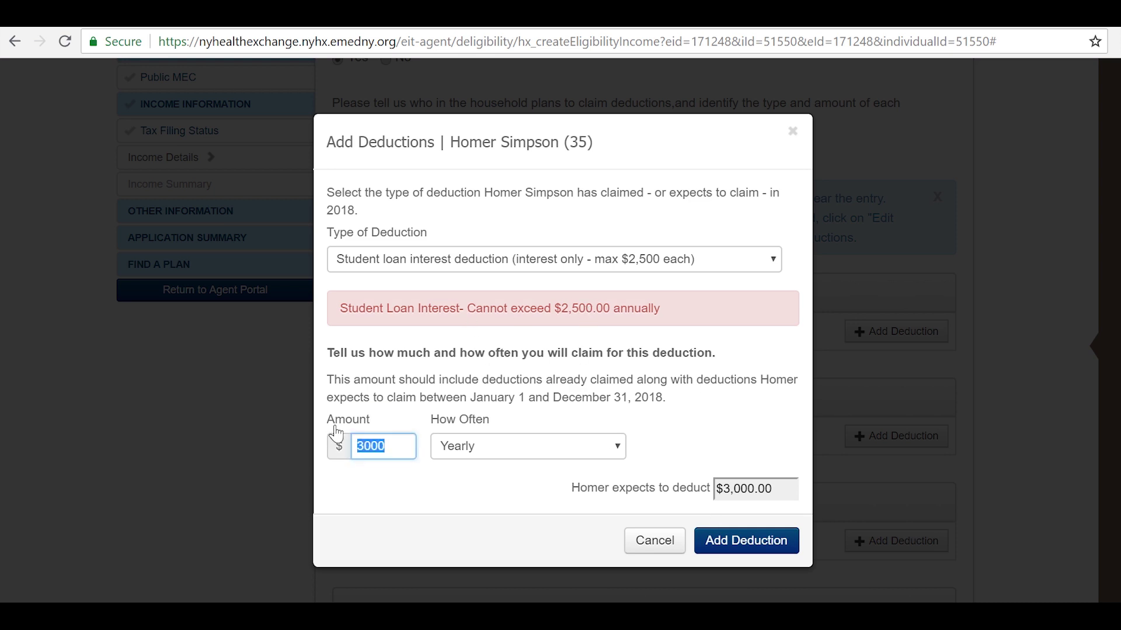
{"action": "type", "text": "2500"}
{"action": "left_click", "coordinate": [747, 541]}
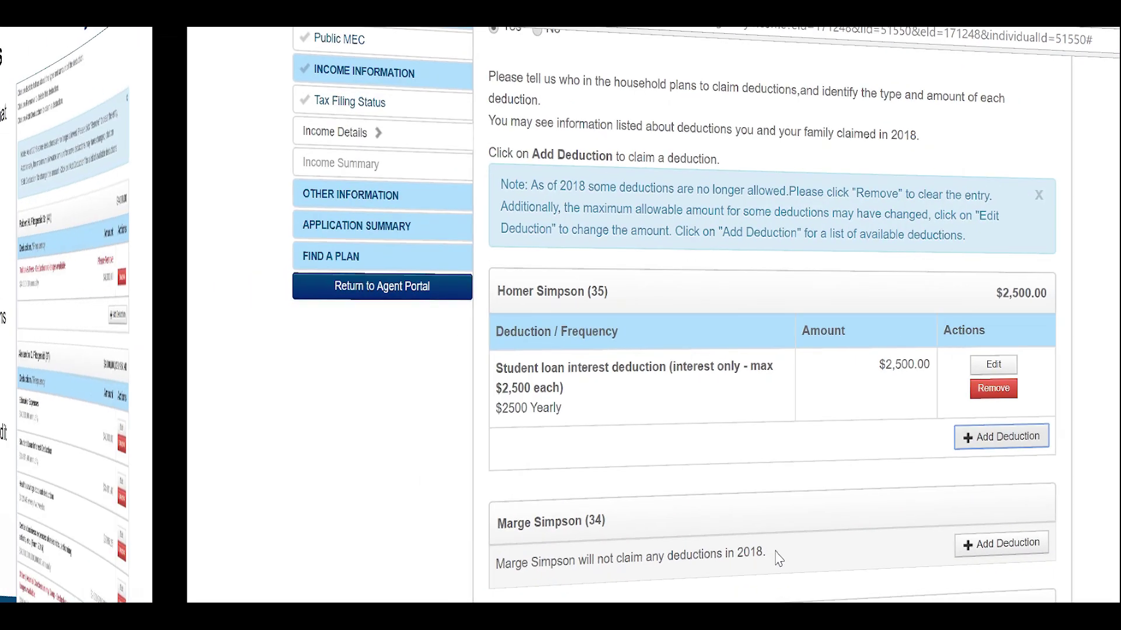